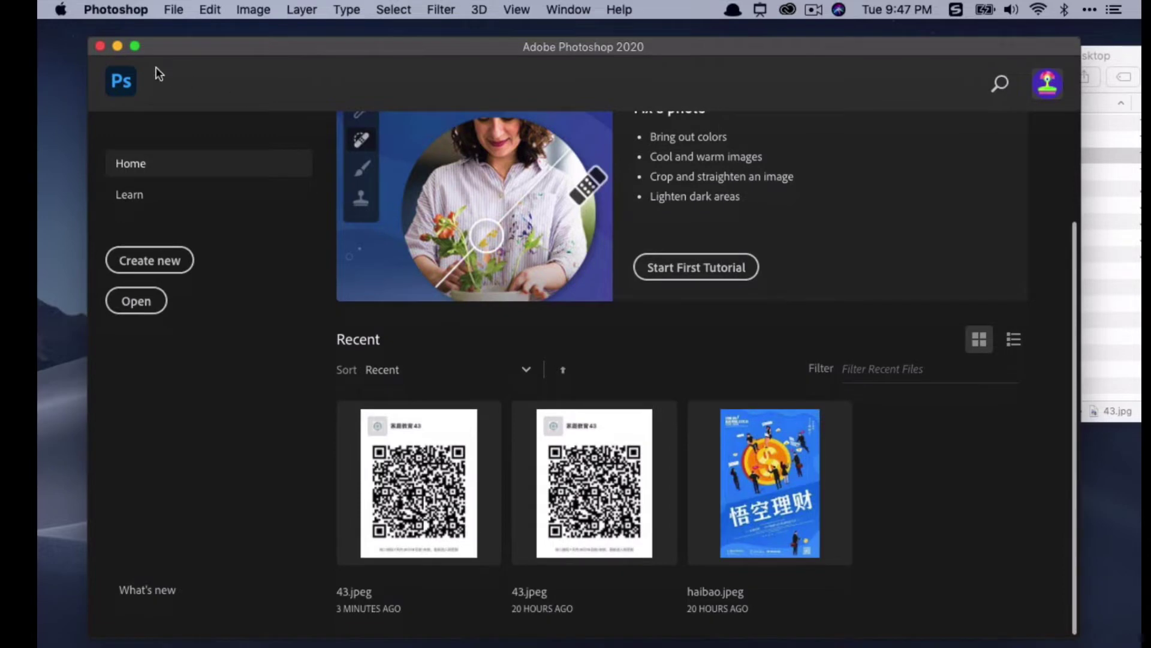
Minimize Photoshop and move the Desktop folder window further into view
left_click(116, 45)
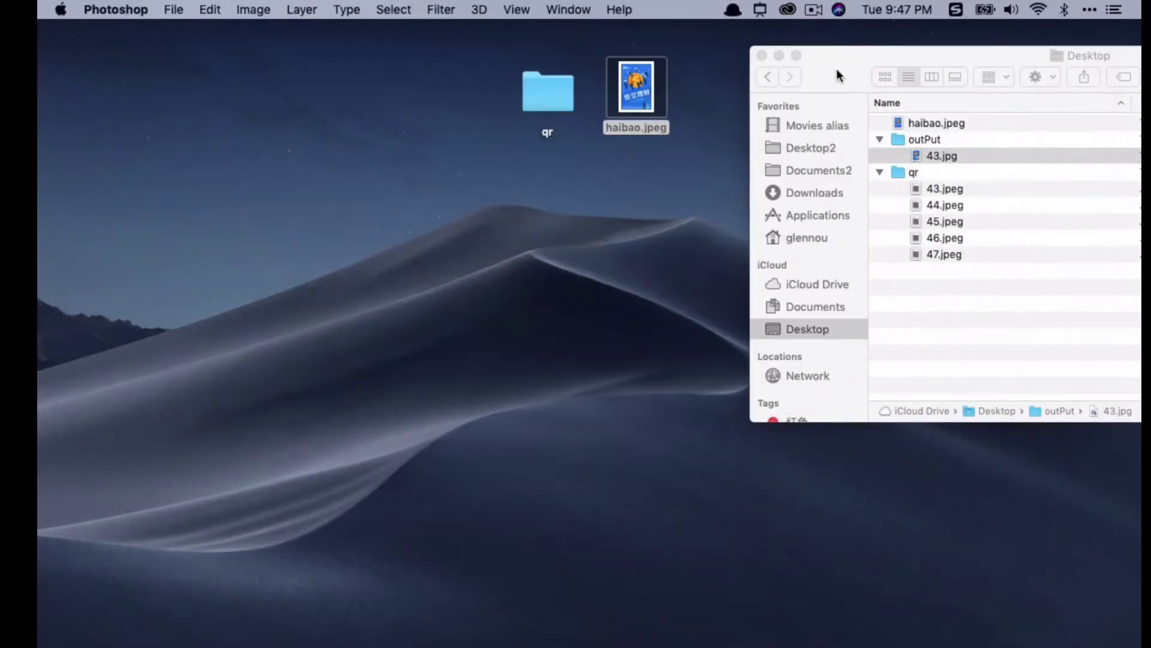
left_click(935, 57)
left_click_drag(935, 56, 837, 52)
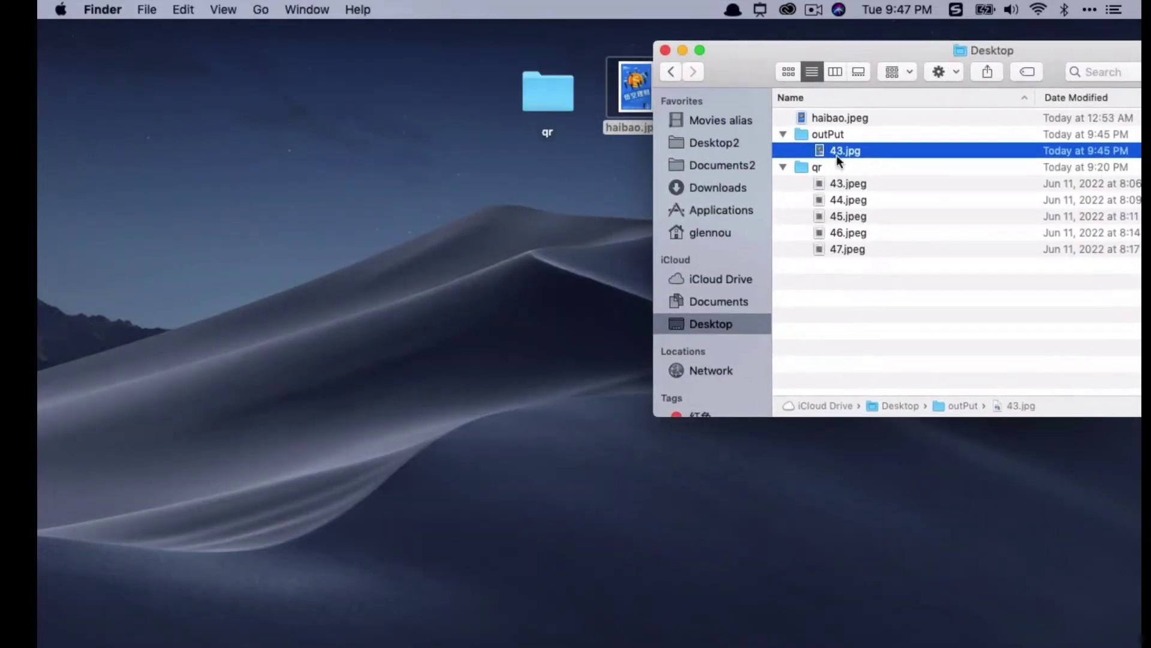
Open the qr folder on the desktop, preview 43.jpeg, close the preview and move the folder window aside
double_click(544, 92)
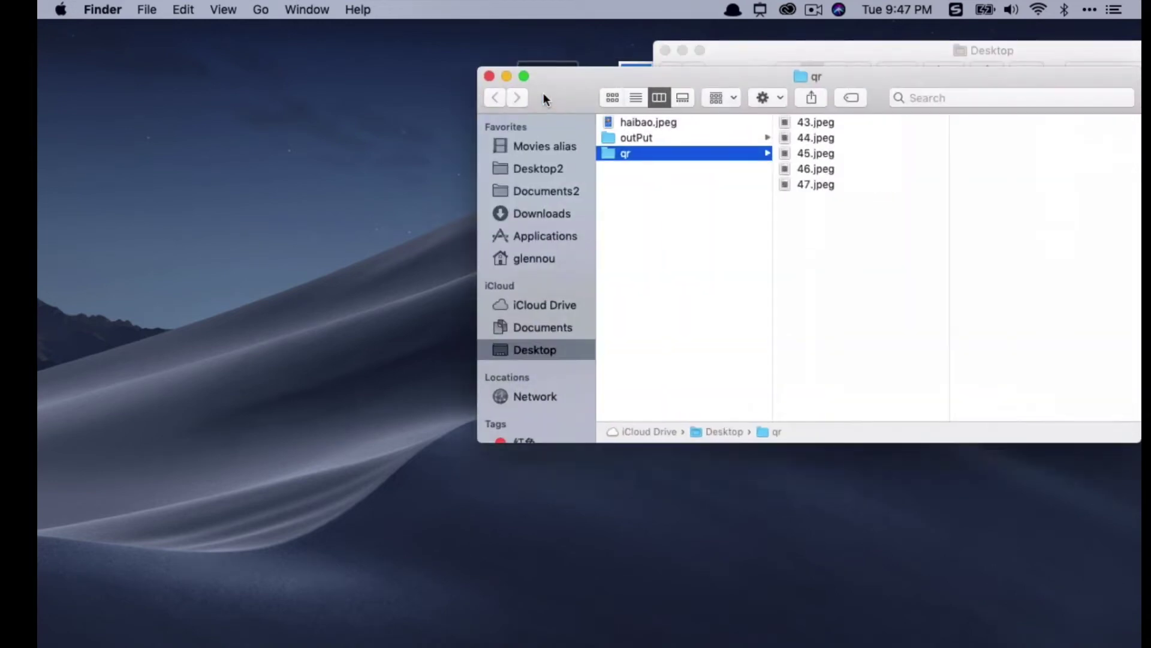
double_click(803, 124)
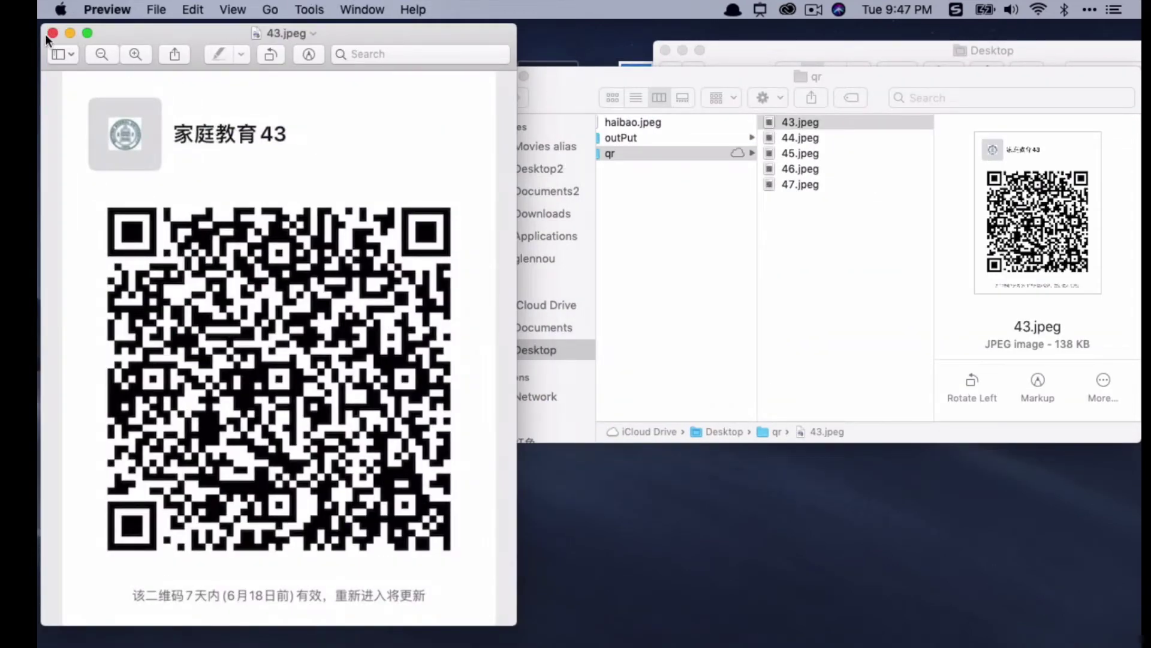
left_click(46, 34)
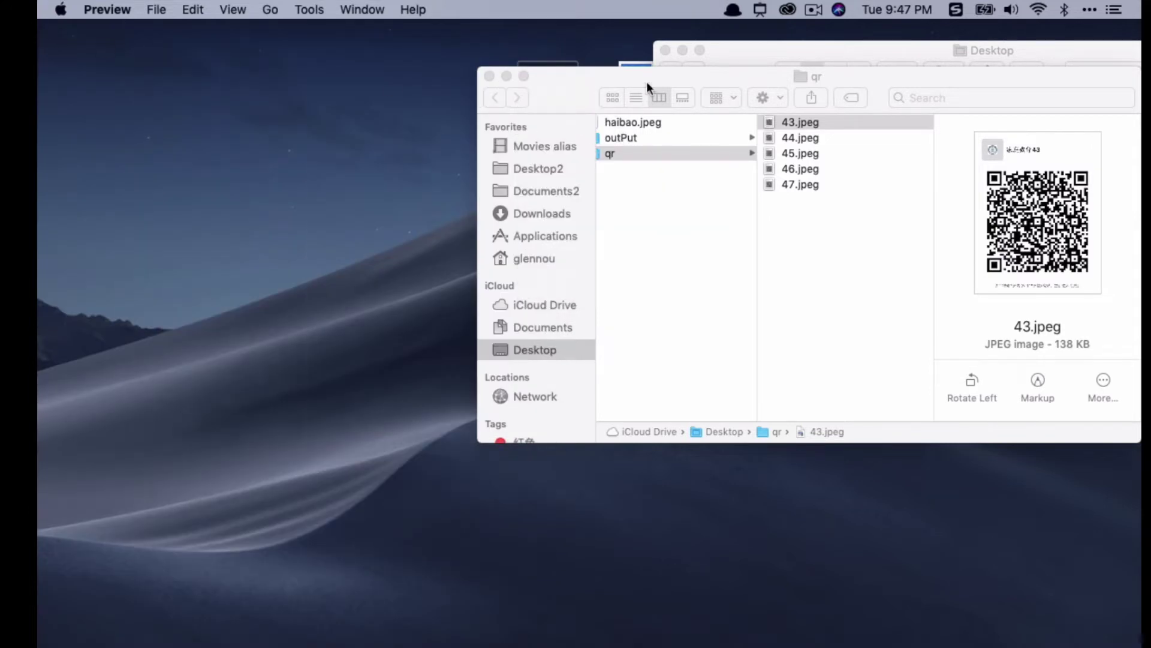
left_click(609, 38)
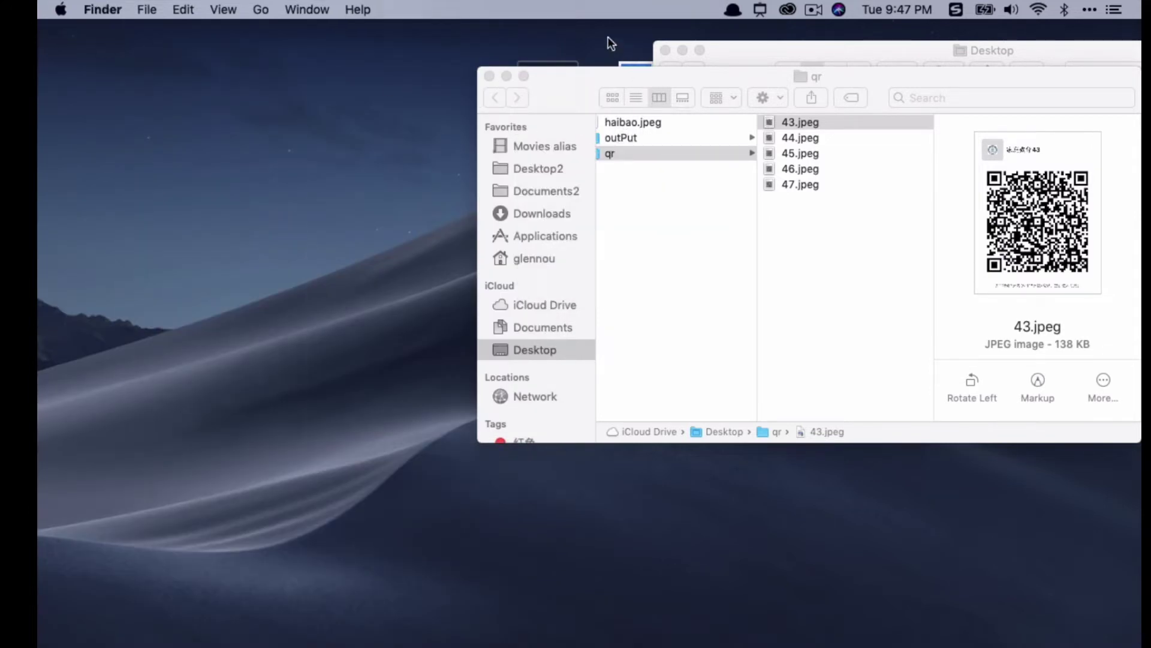
left_click_drag(612, 74, 442, 160)
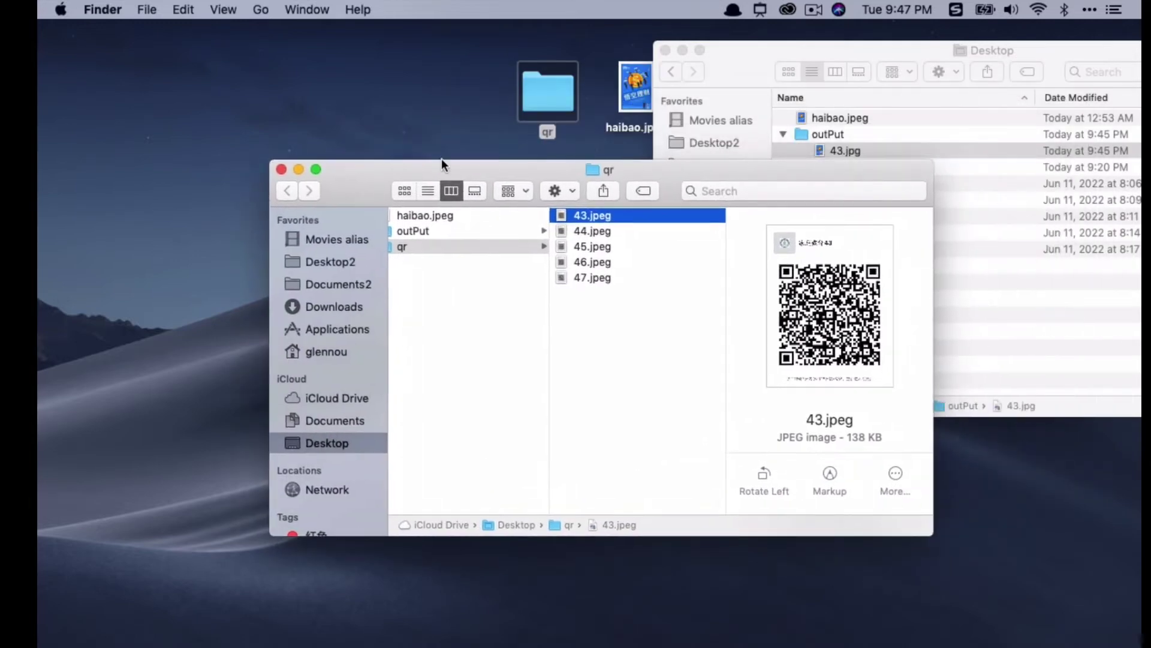
Preview the haibao.jpeg poster from the desktop and close the preview
left_click(624, 103)
double_click(624, 103)
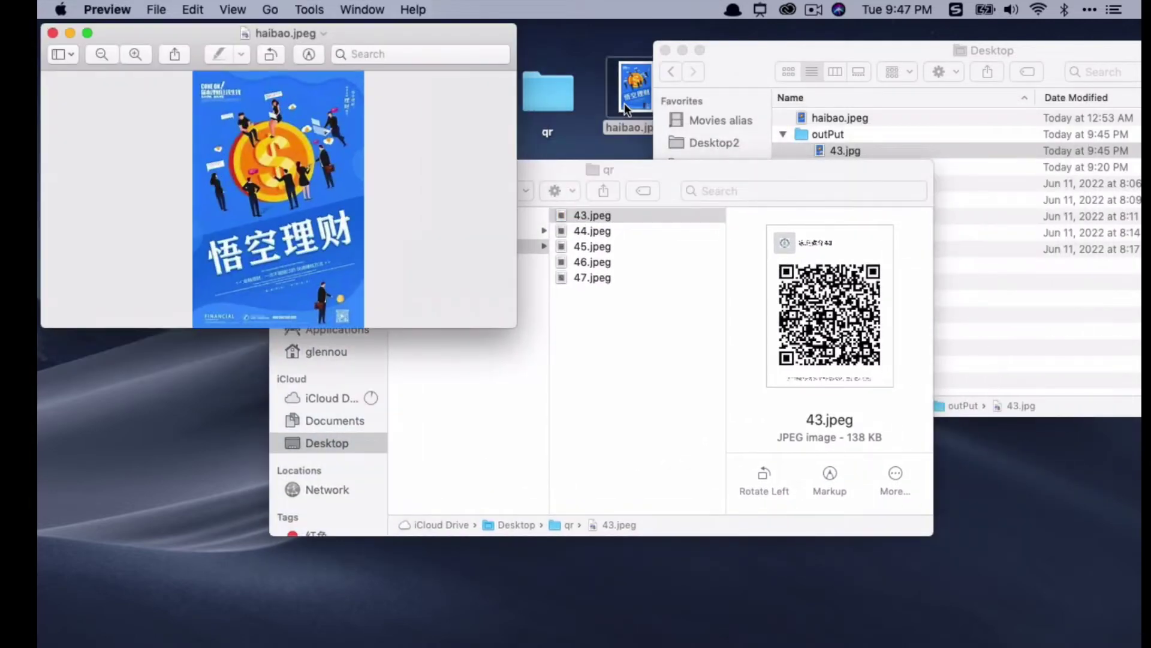
left_click(52, 33)
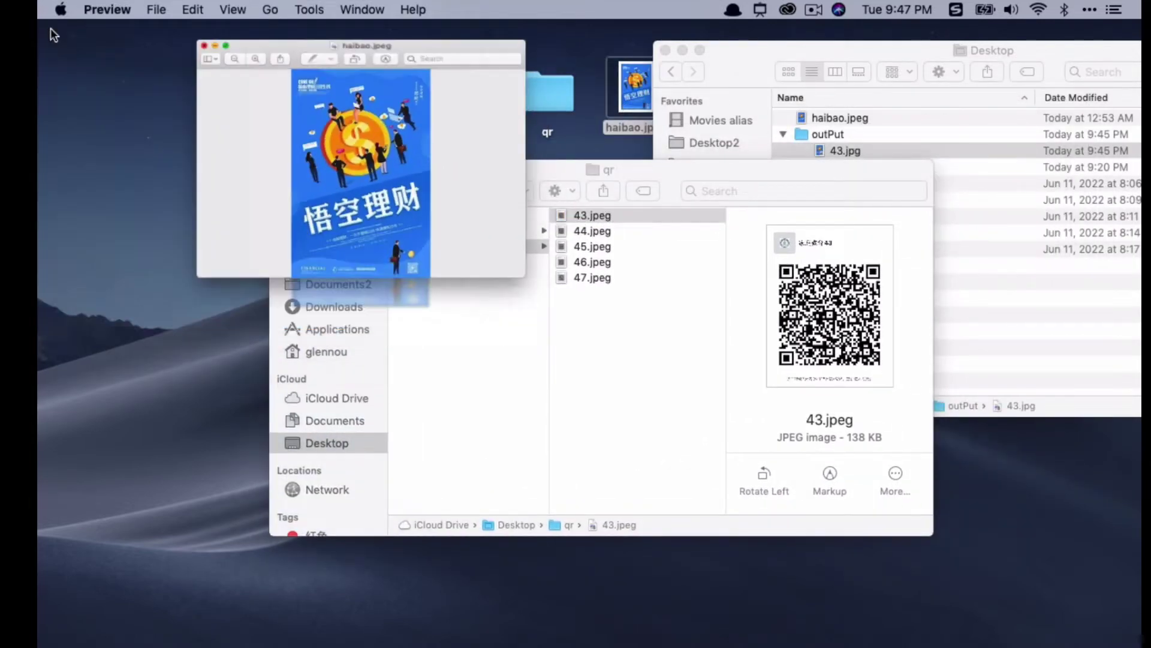
Preview 43.jpg in the outPut folder to examine the poster with its QR code, and close the preview
left_click(422, 223)
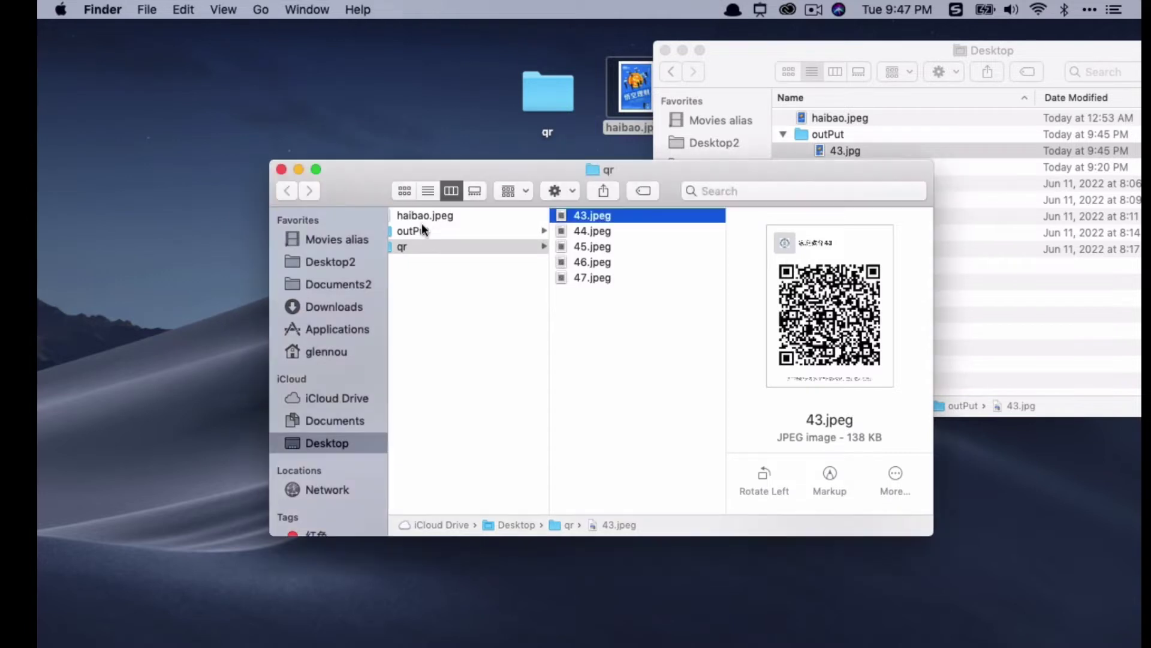
left_click(484, 225)
double_click(606, 216)
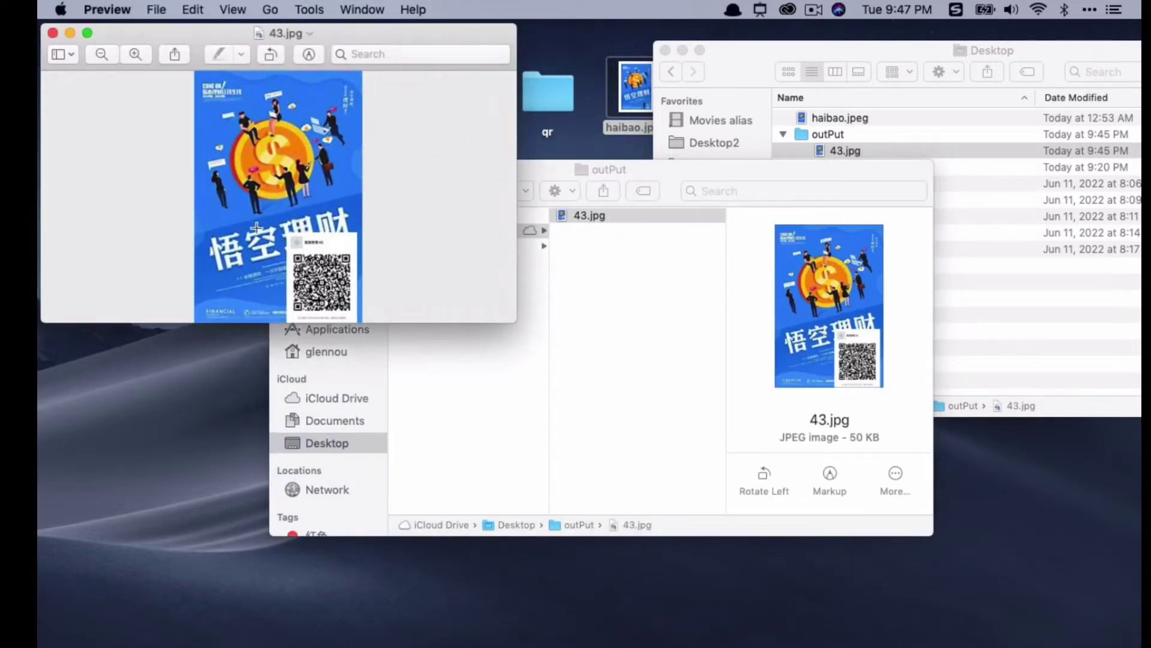
left_click(52, 33)
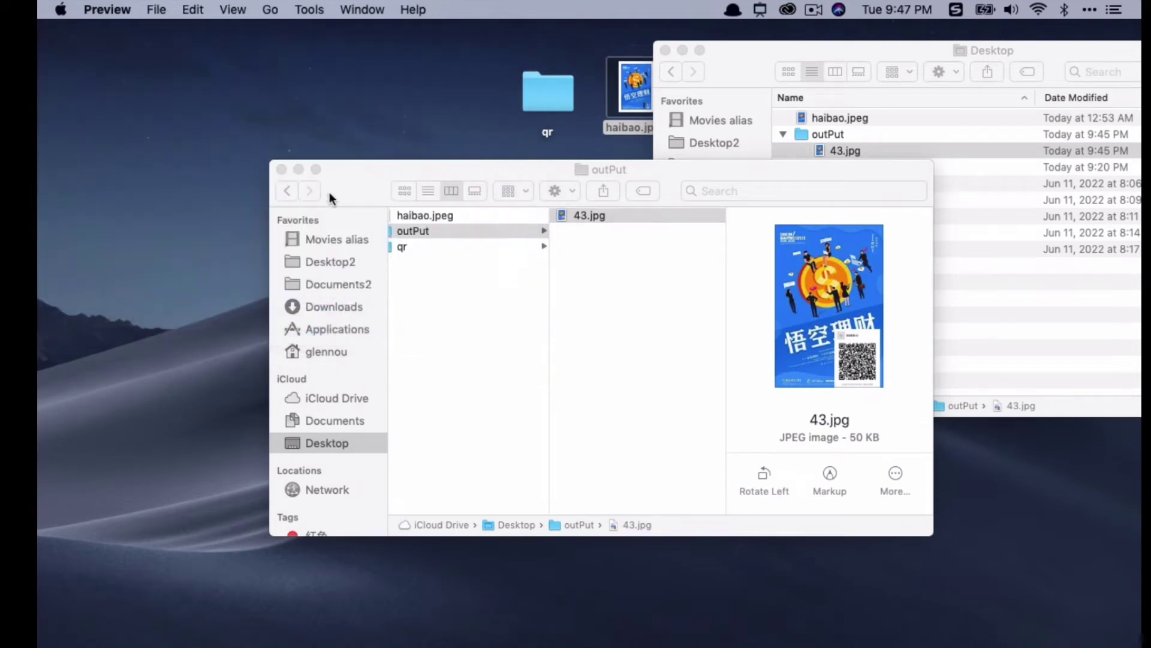
Review the haibao.jpeg poster again beside the Desktop file list, closing its preview each time
double_click(623, 93)
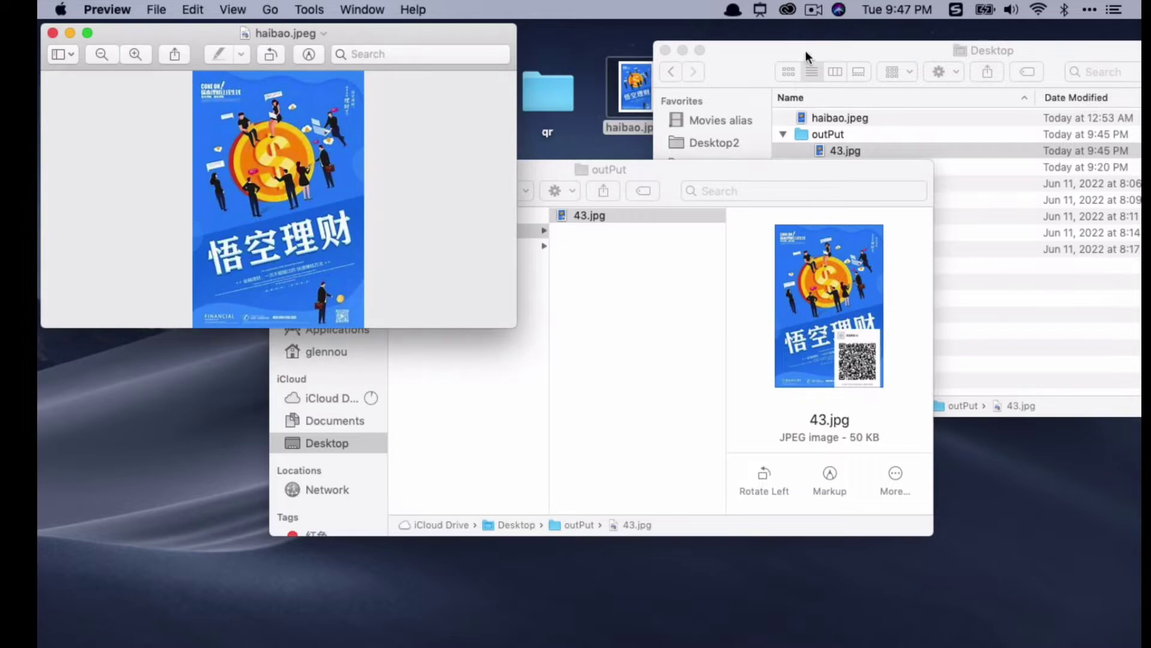
left_click(804, 50)
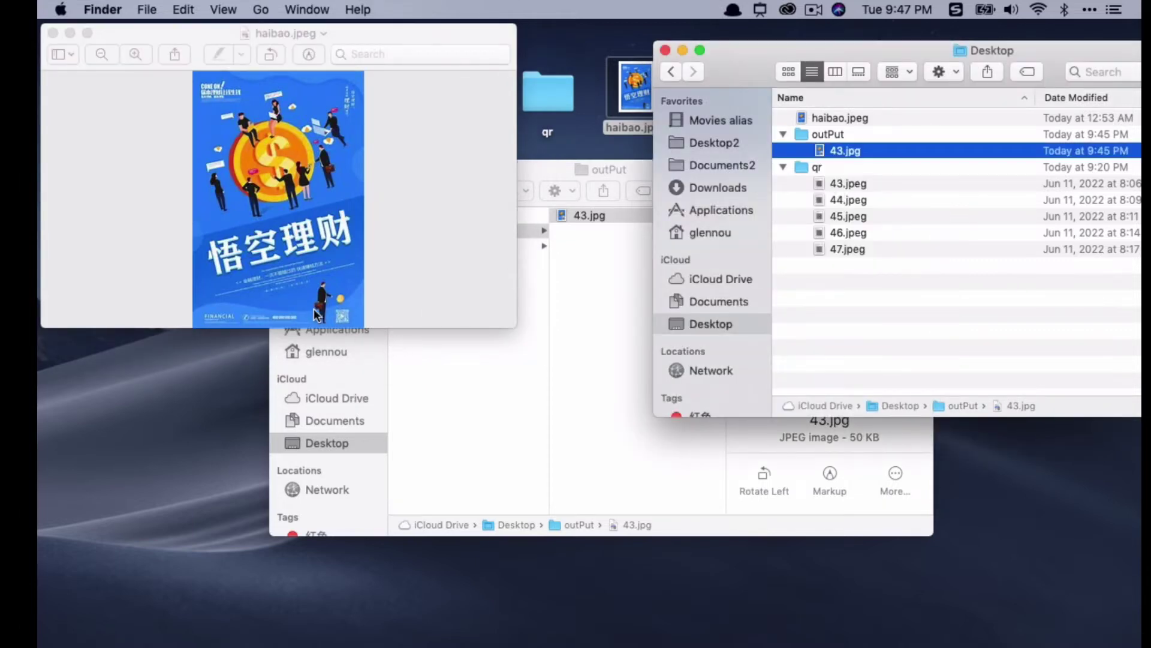
left_click(52, 33)
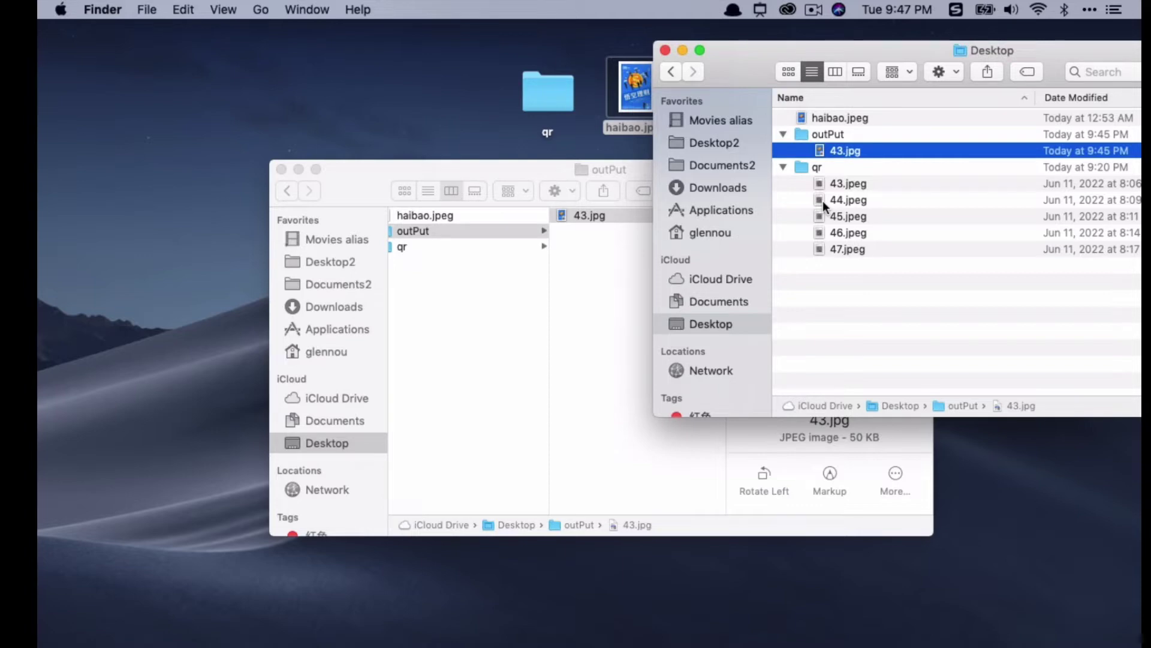
double_click(641, 84)
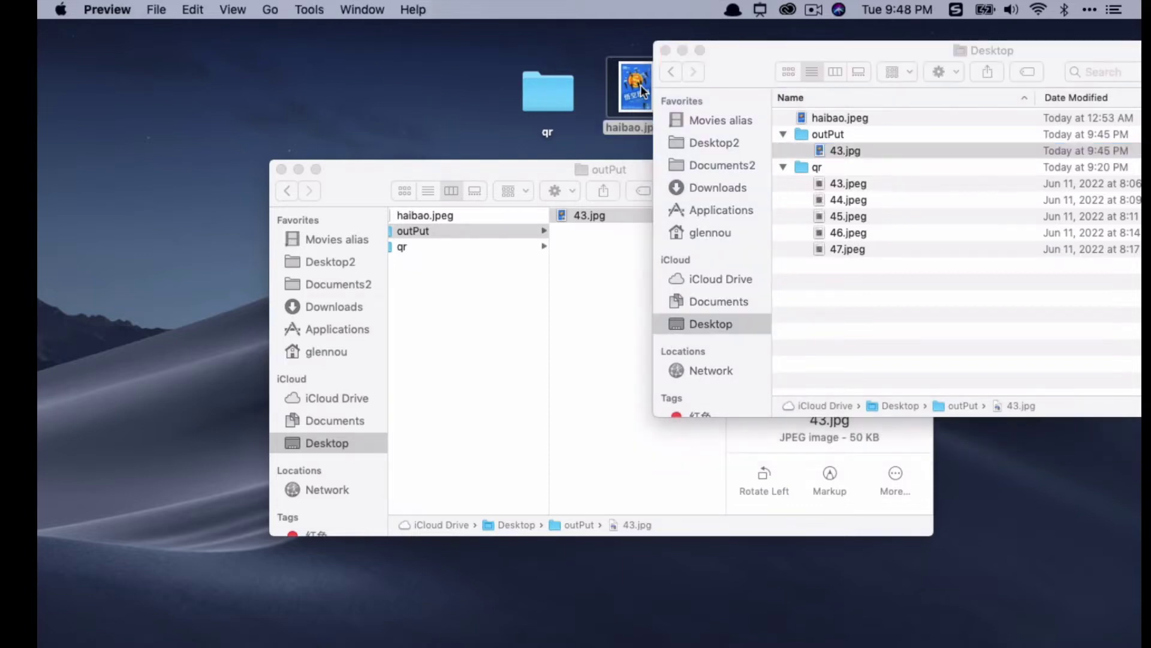
left_click(53, 34)
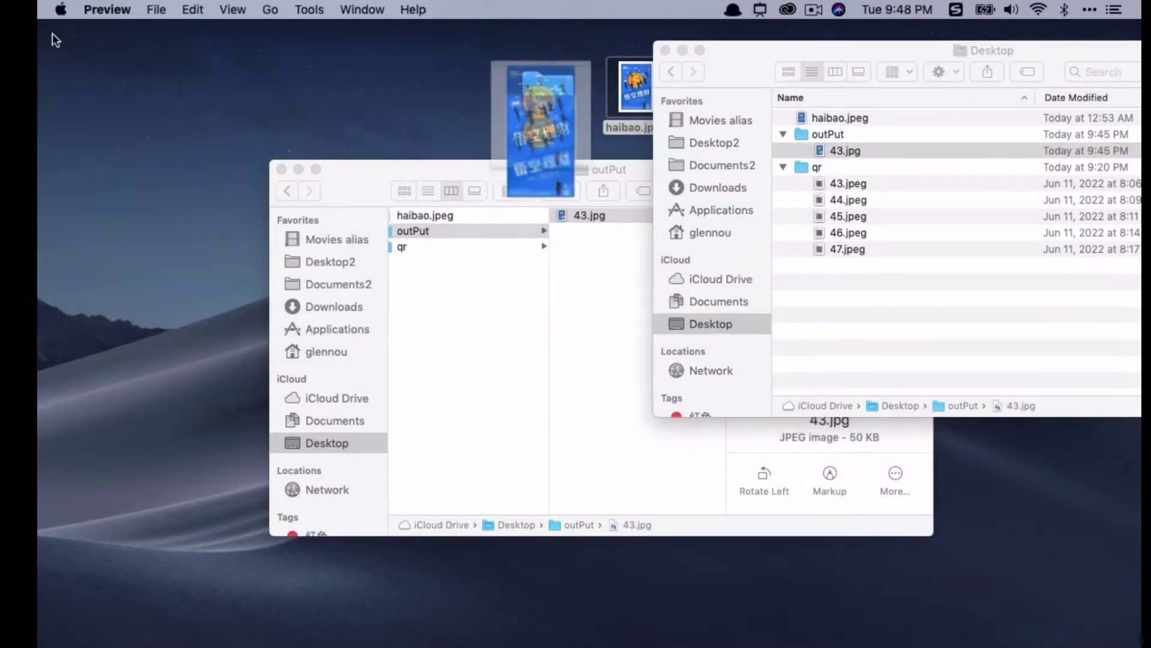
Close the outPut and Desktop folder windows to clear the desktop
left_click(370, 166)
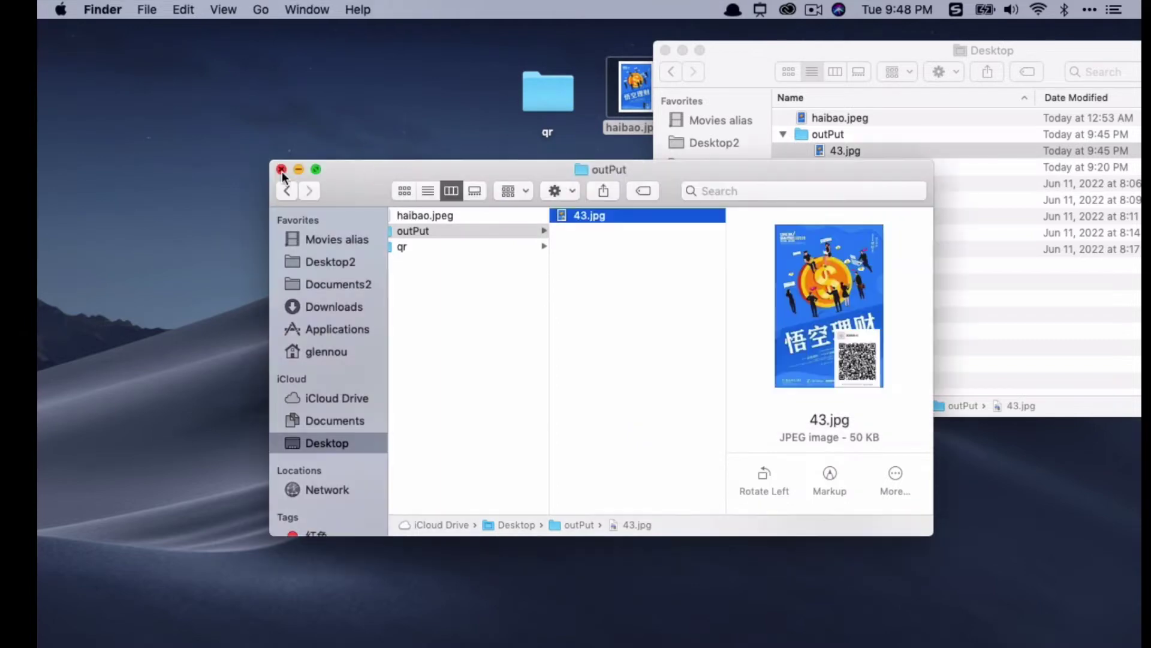
key("super+w")
left_click_drag(742, 53, 764, 54)
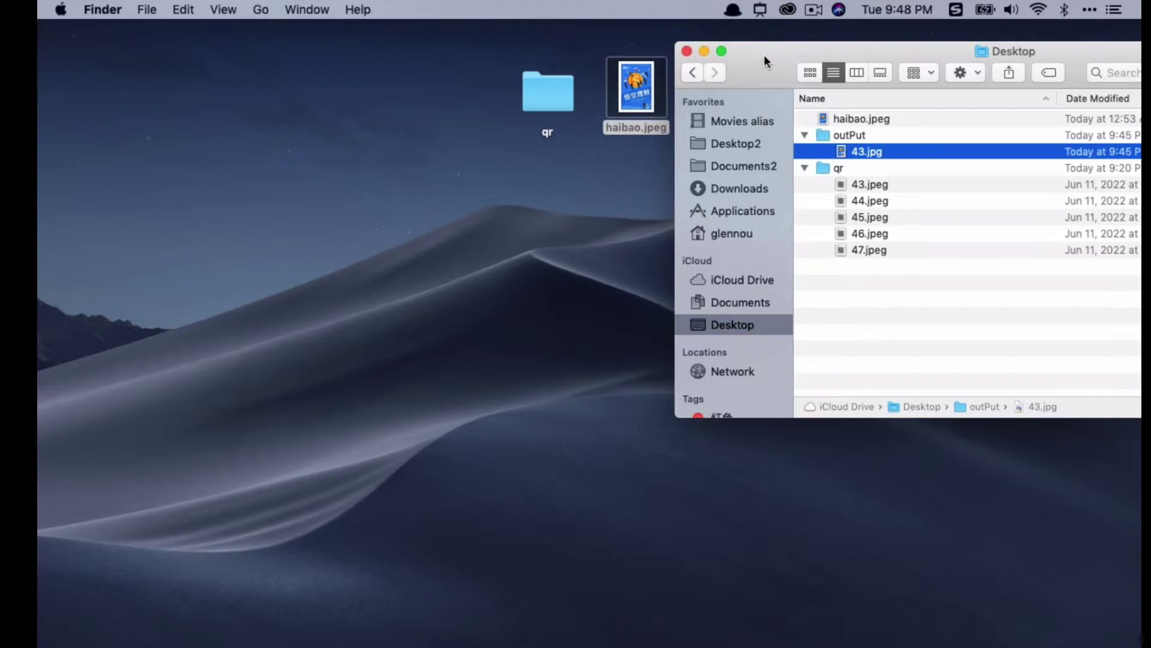
left_click(686, 52)
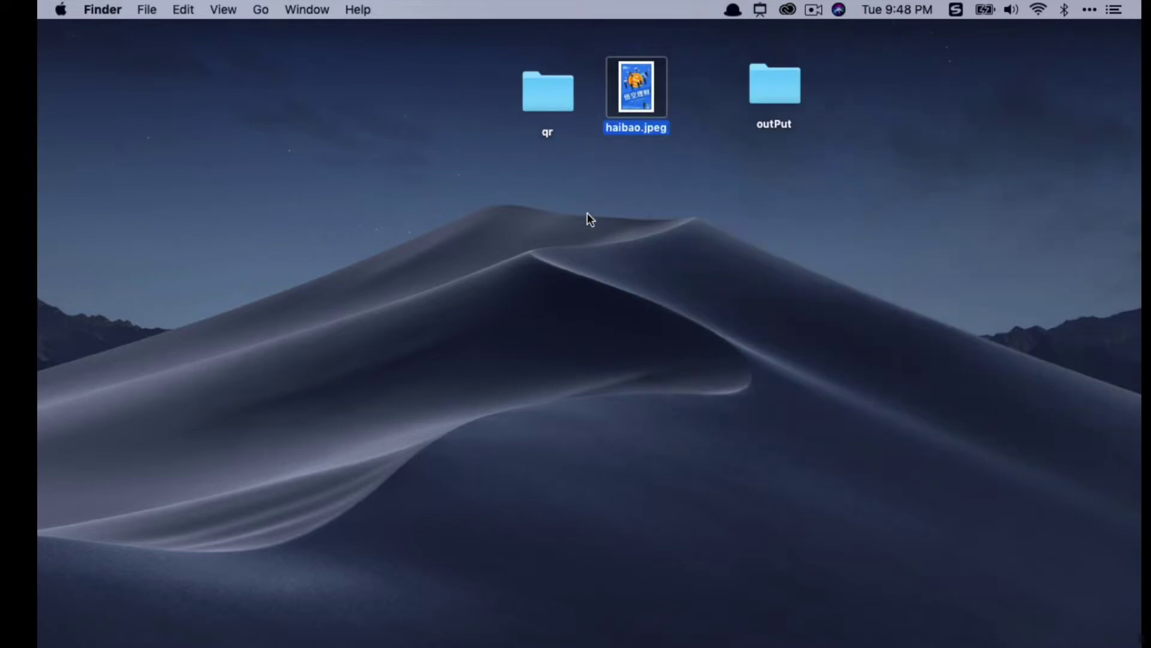
Start the on-screen annotation tool and write the text "1.Python" on the desktop
left_click(564, 644)
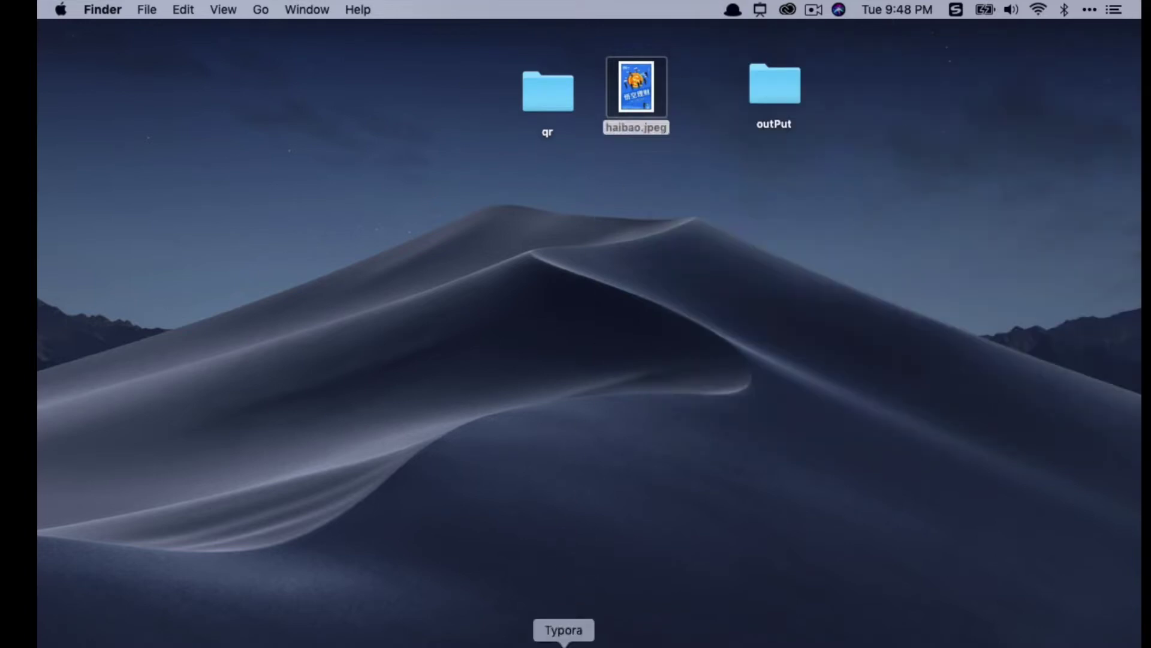
left_click(112, 81)
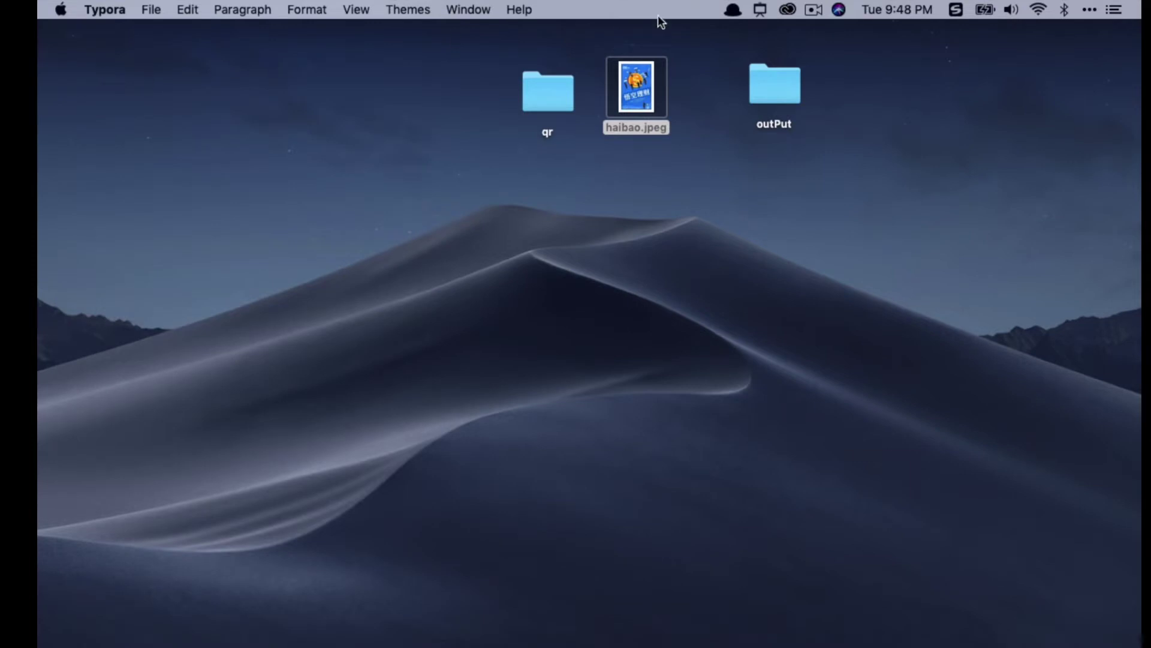
left_click(759, 7)
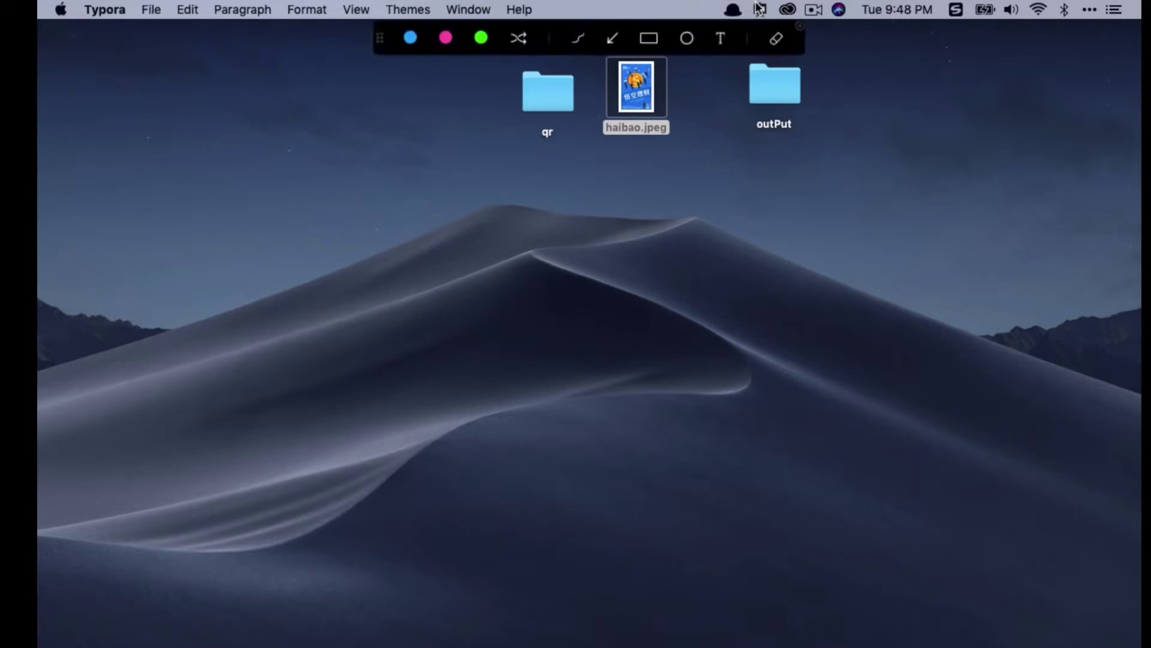
left_click(408, 232)
type("Pythone")
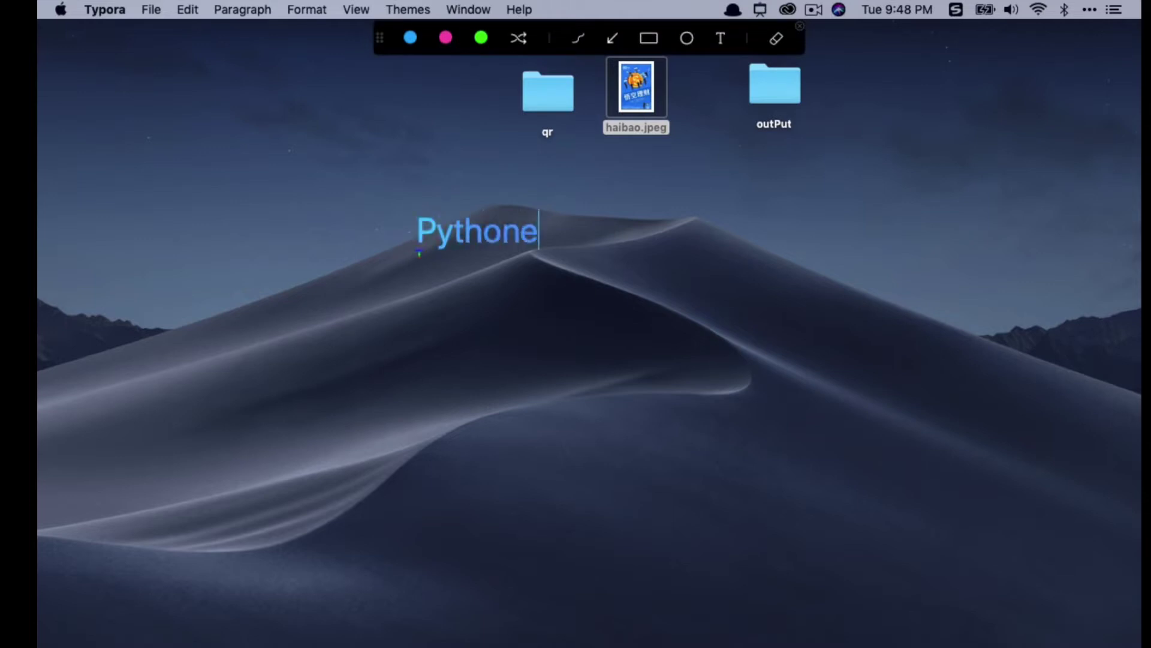
key("BackSpace")
left_click(421, 232)
type("1.")
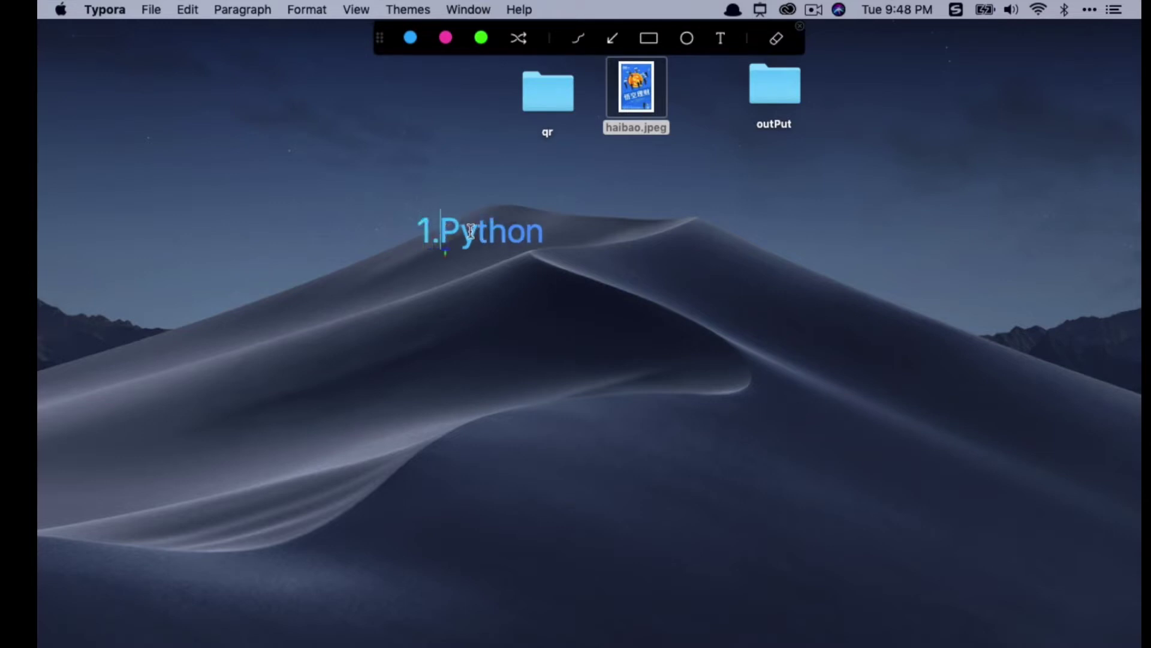
left_click(550, 237)
key("Return")
Add the annotation text "2.website" below the "1.Python" line
left_click(433, 271)
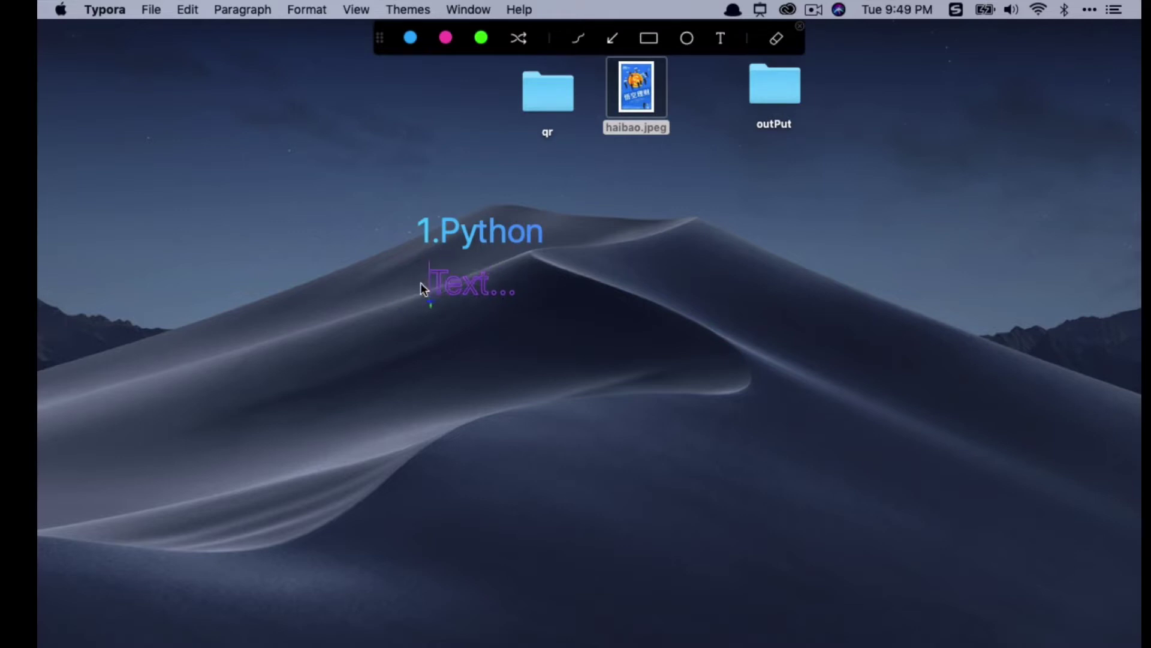
type("2.website")
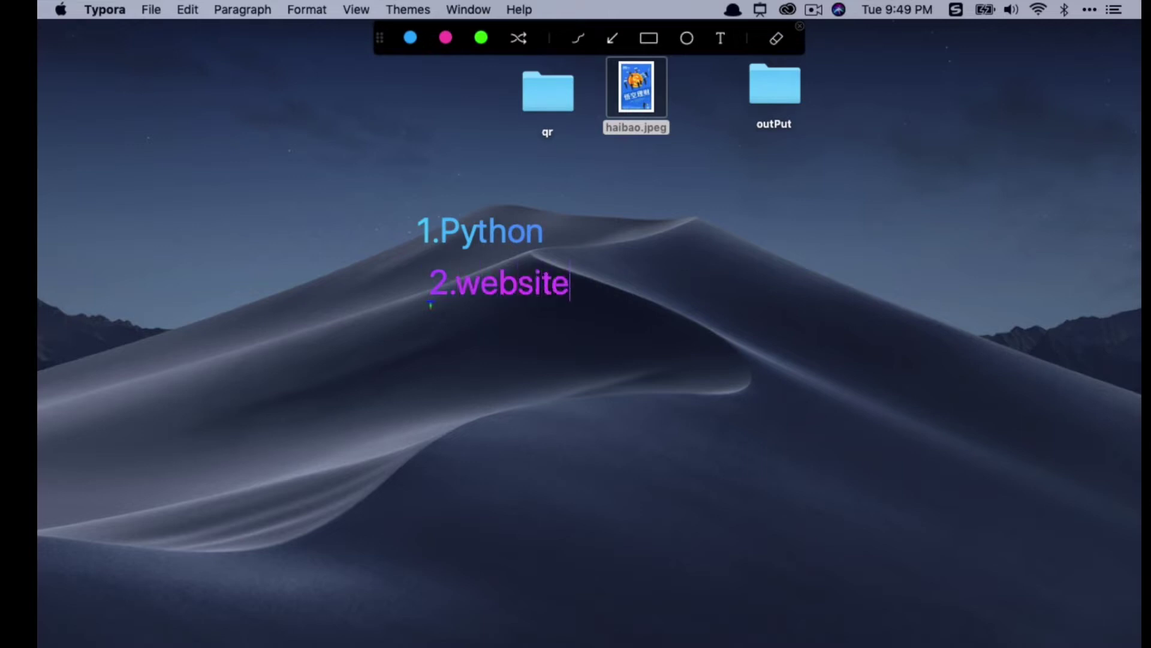
left_click(425, 275)
left_click(583, 296)
key("Return")
Erase the existing annotations and write the text "Photoshop action" in the middle of the desktop
left_click(775, 38)
left_click(476, 299)
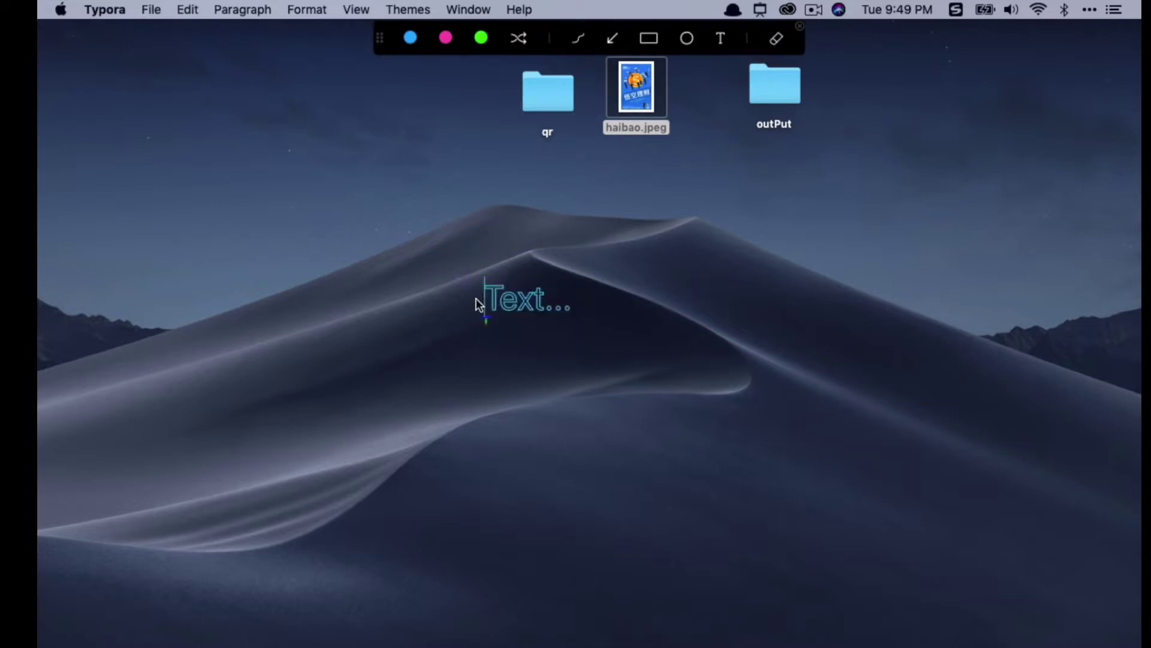
type("Phoet")
key("BackSpace")
key("BackSpace")
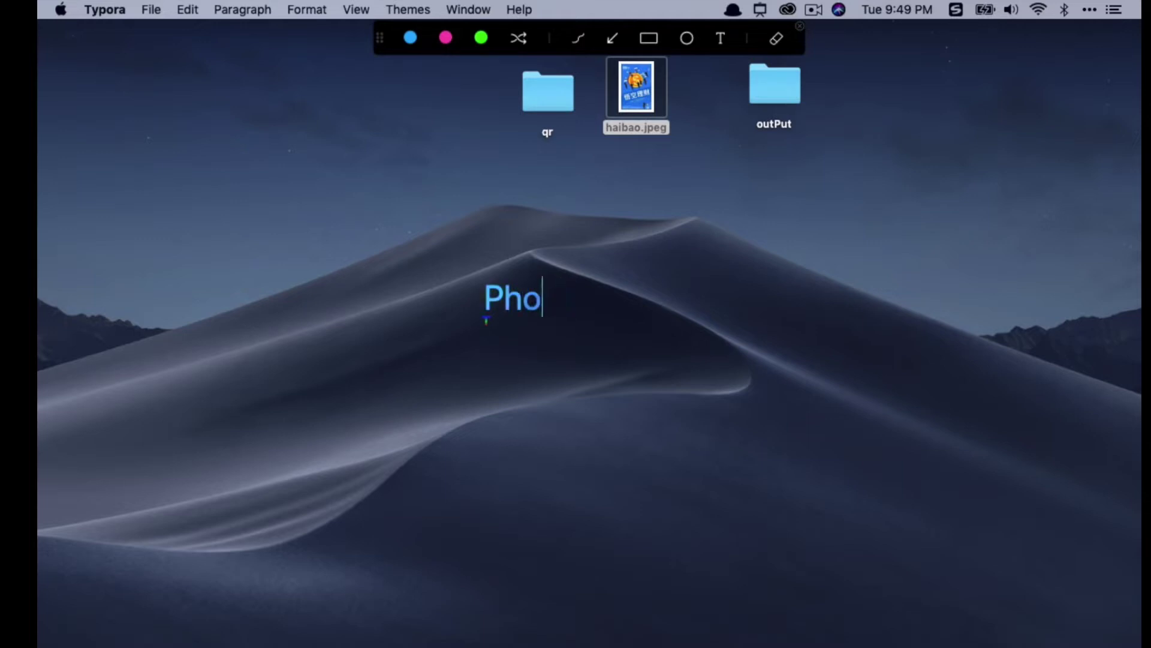
type("toshop")
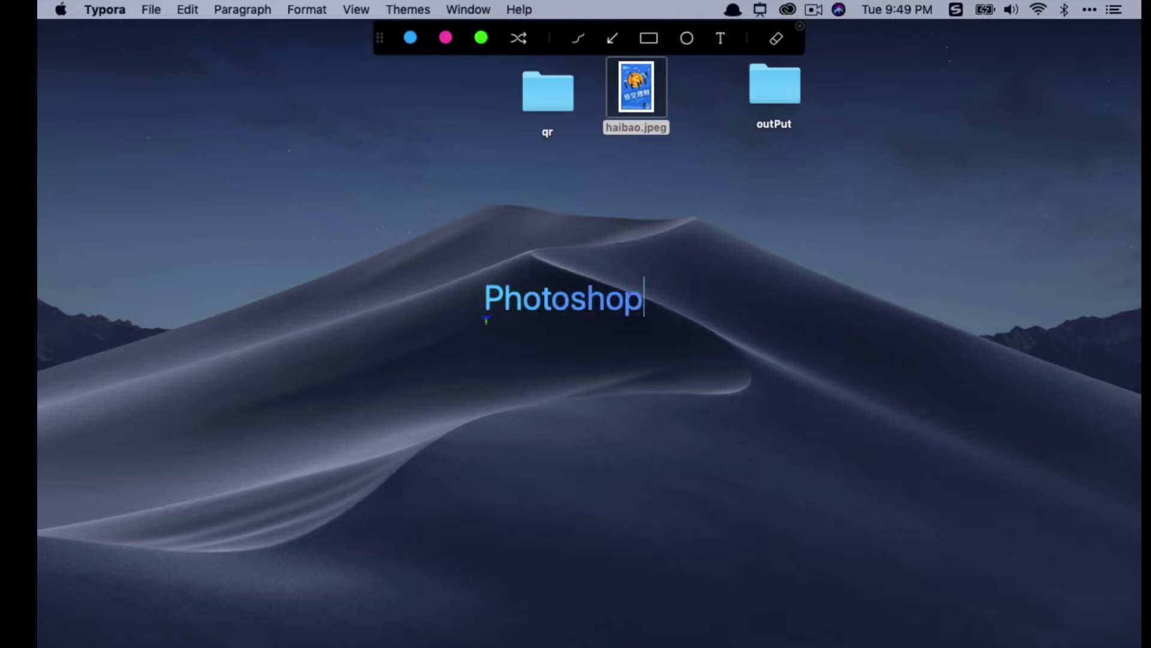
type(" action")
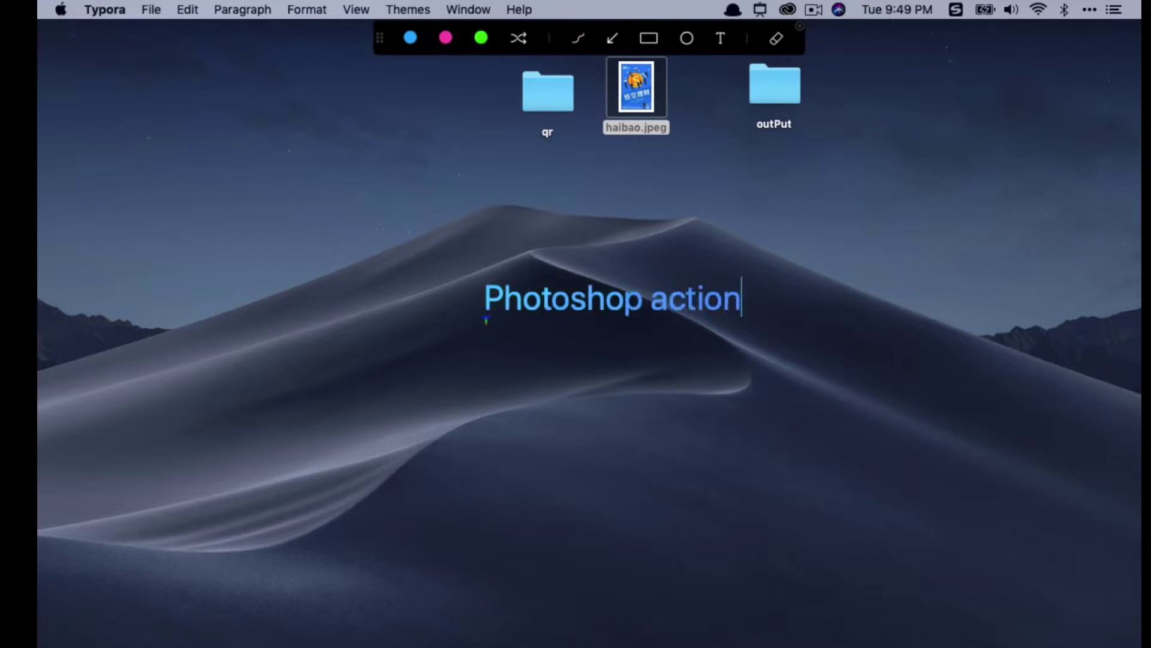
Erase the "Photoshop action" annotation from the desktop
left_click(776, 38)
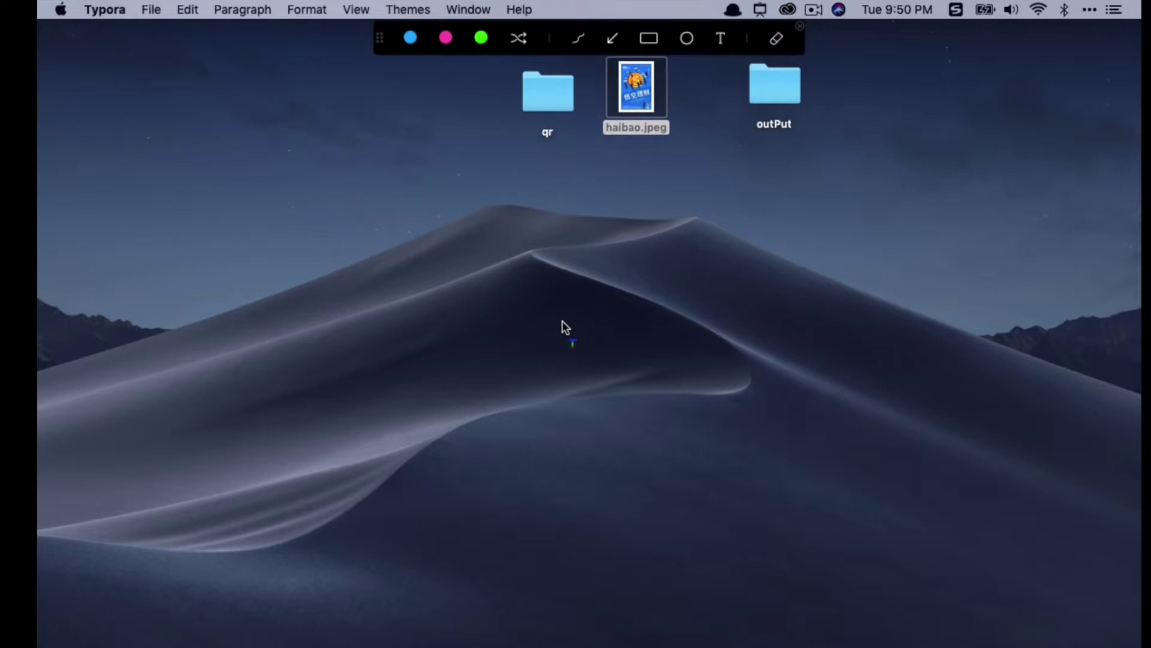
left_click(564, 268)
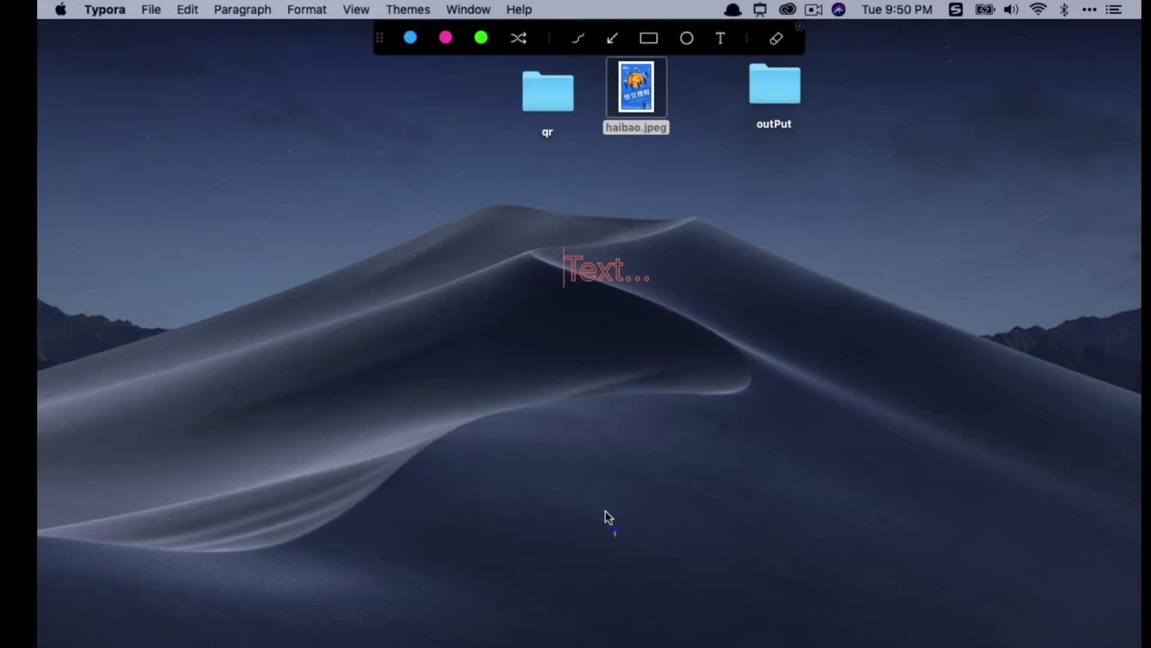
Switch to Photoshop and show the Actions panel with its recorded steps
left_click(600, 639)
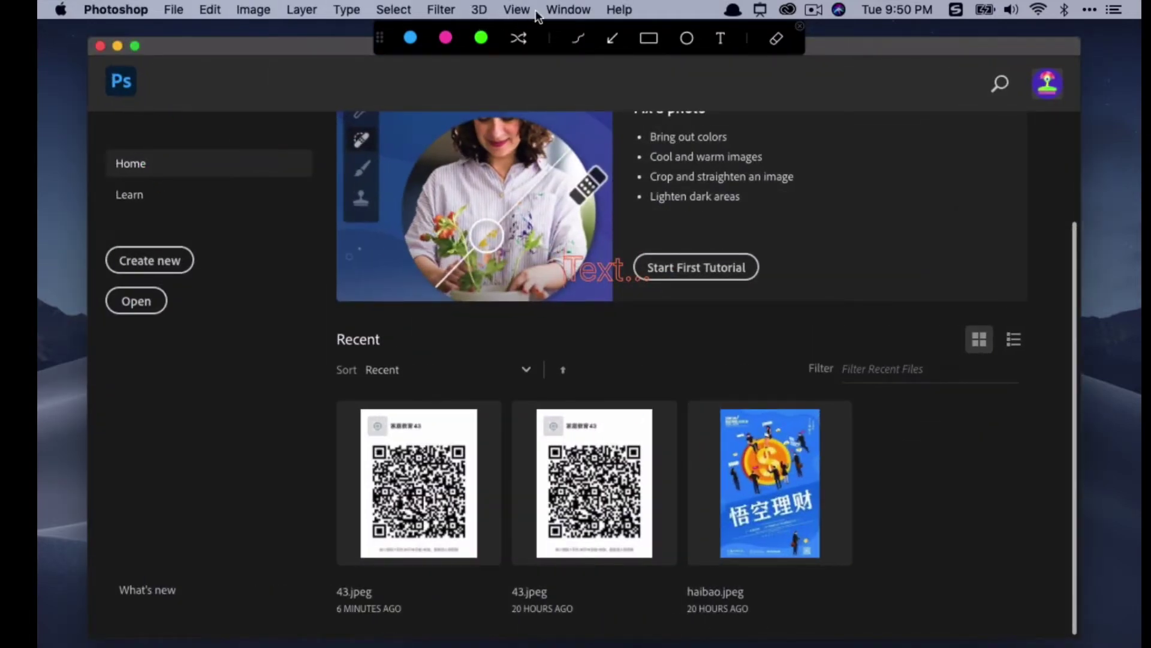
left_click(565, 9)
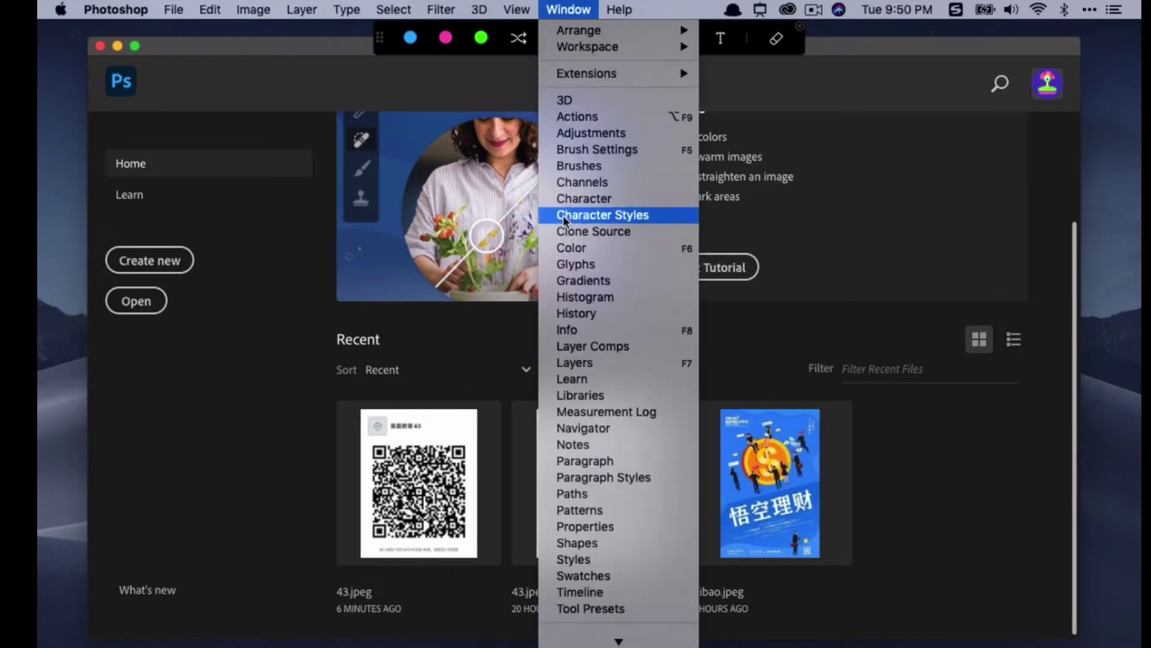
left_click(578, 121)
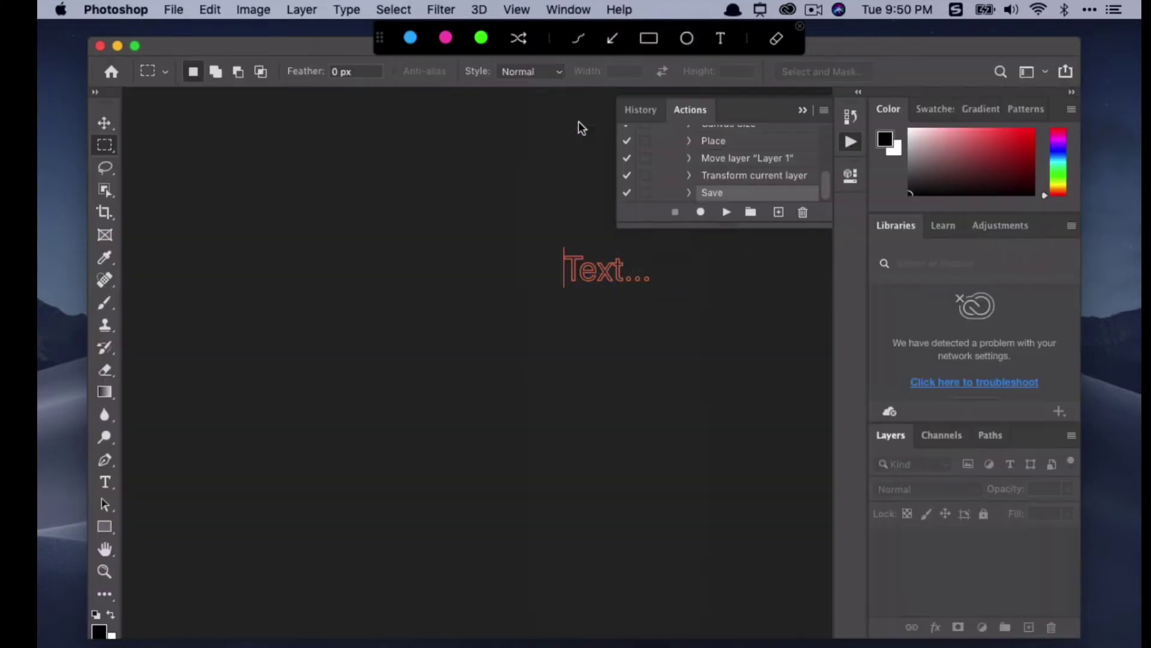
Open the Batch automation dialog and move it higher on the screen
left_click(172, 11)
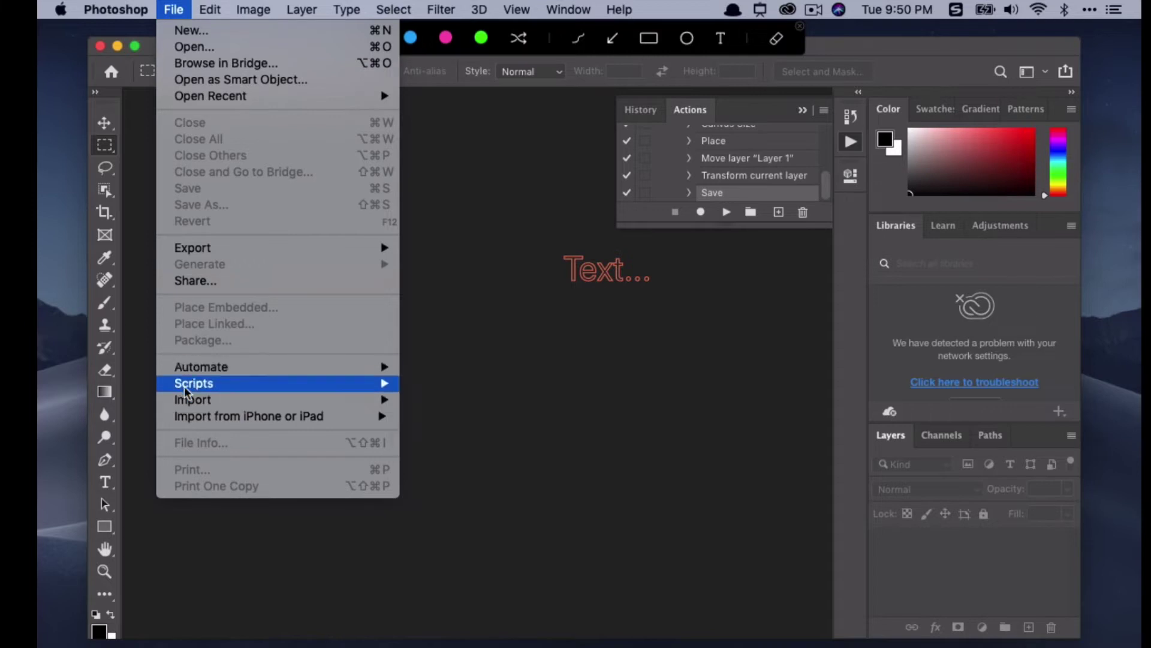
mouse_move(186, 390)
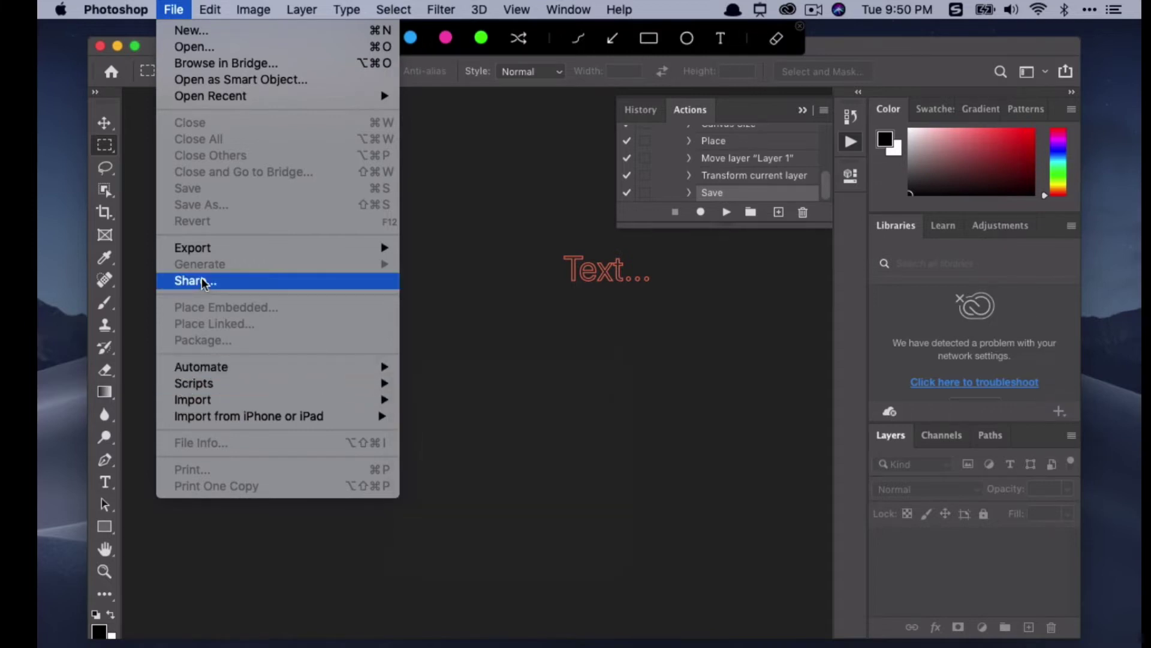
mouse_move(214, 12)
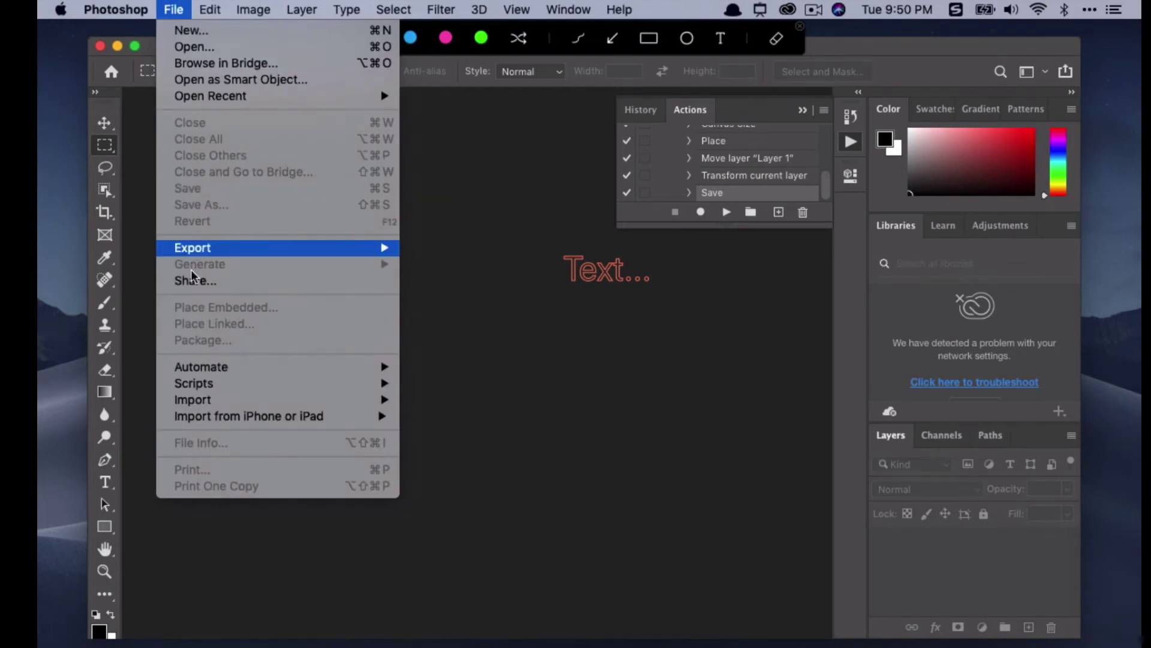
mouse_move(210, 383)
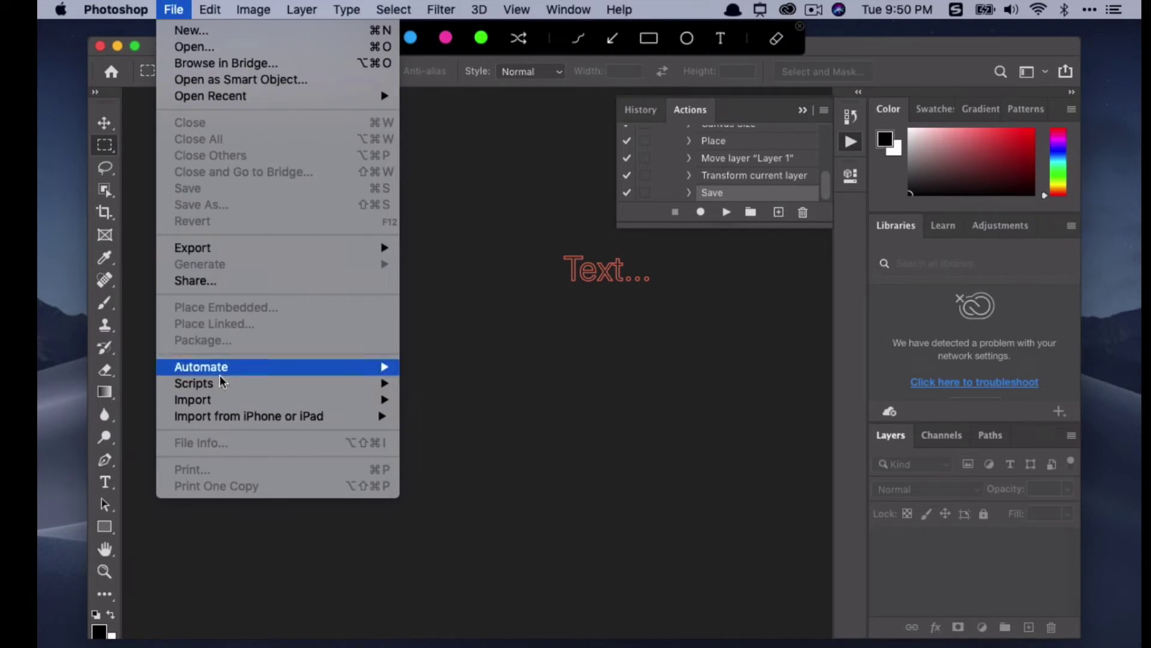
mouse_move(381, 367)
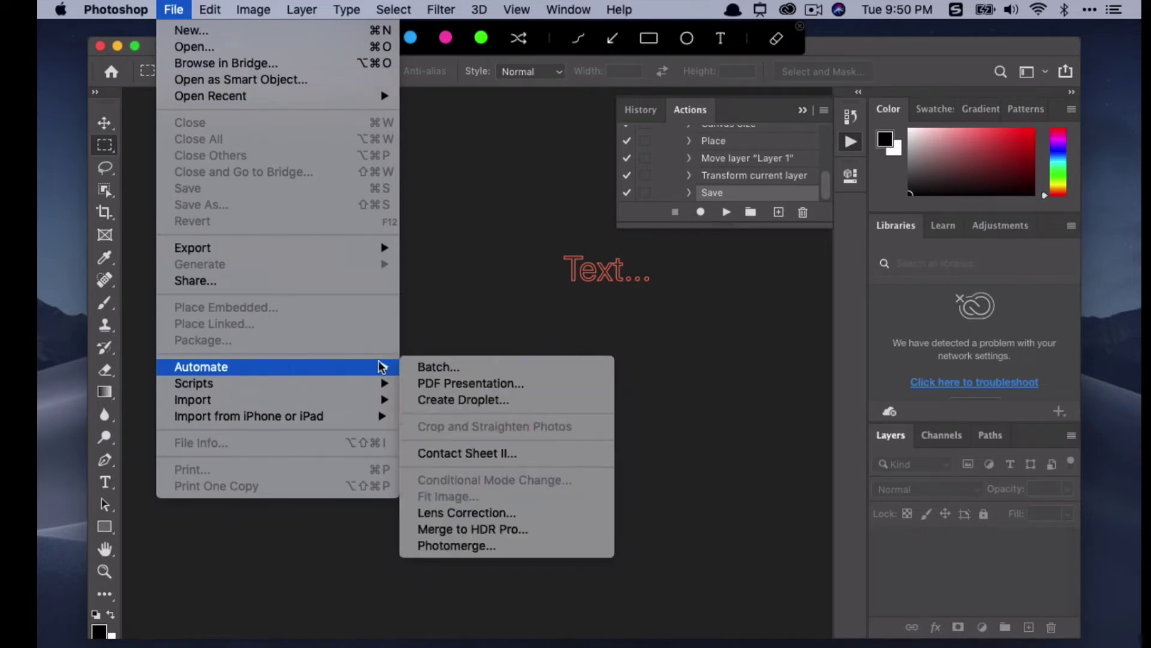
left_click(414, 367)
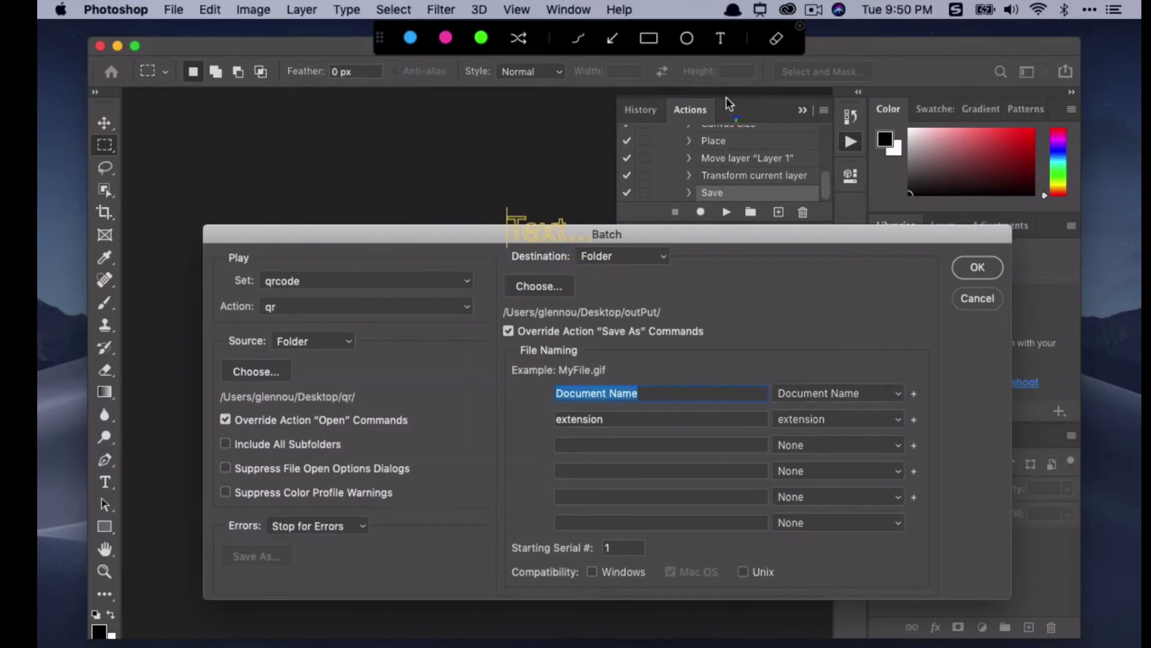
left_click_drag(616, 235, 601, 137)
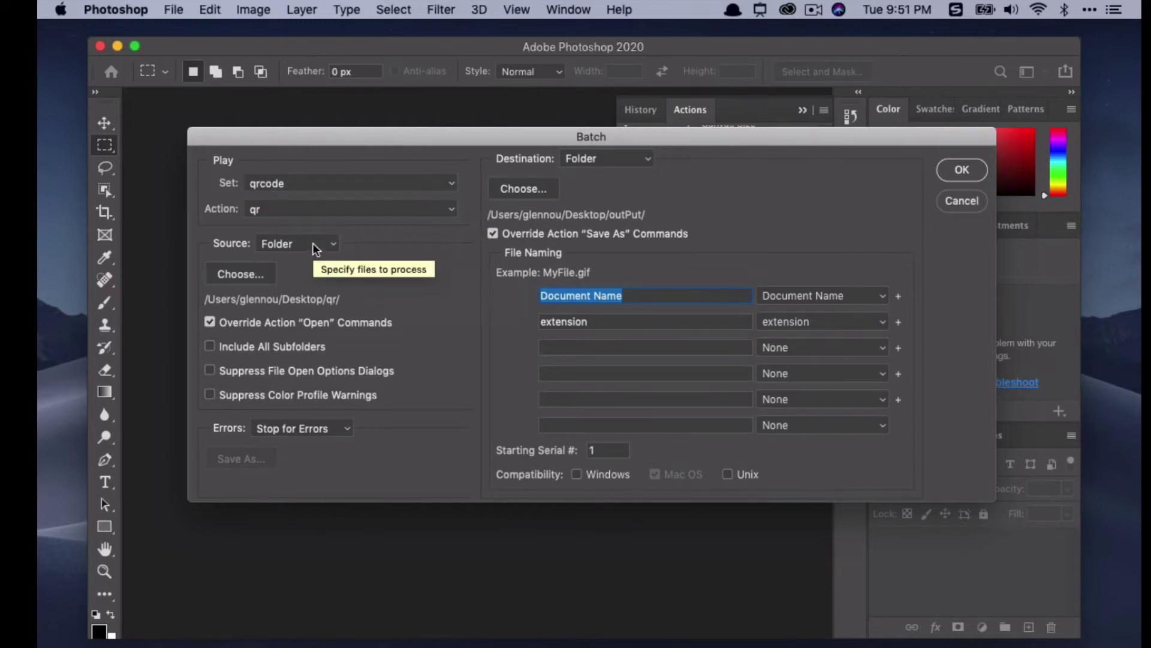
Choose the Desktop's qr folder as the batch source and the outPut folder as the batch destination
left_click(250, 272)
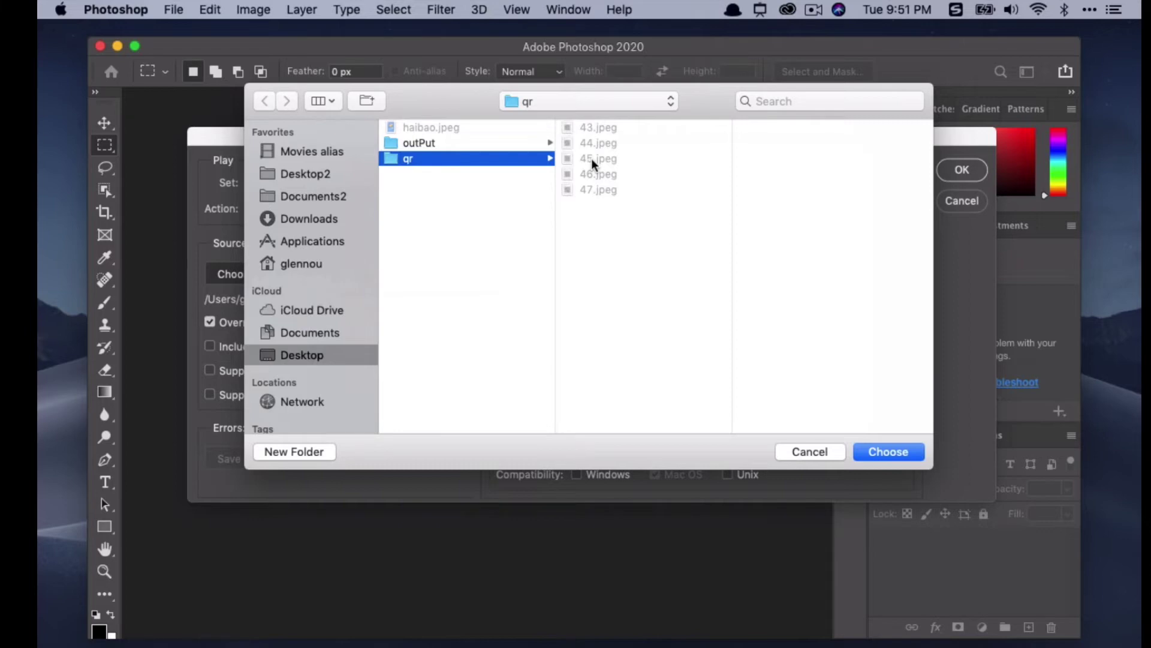
left_click(890, 455)
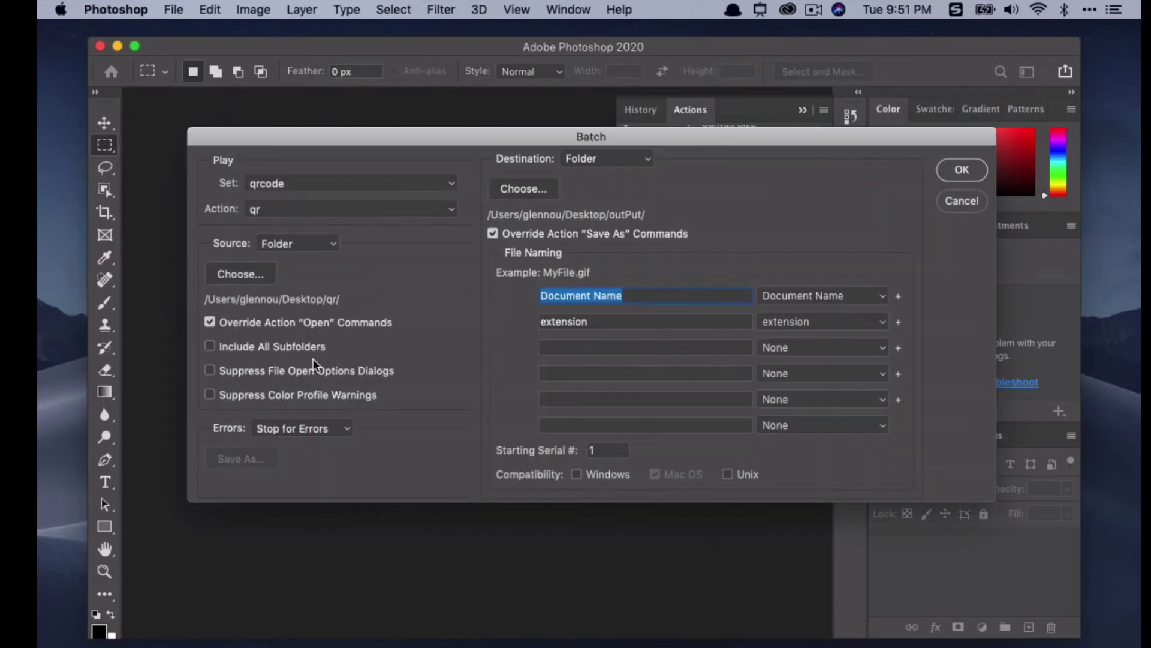
left_click(525, 189)
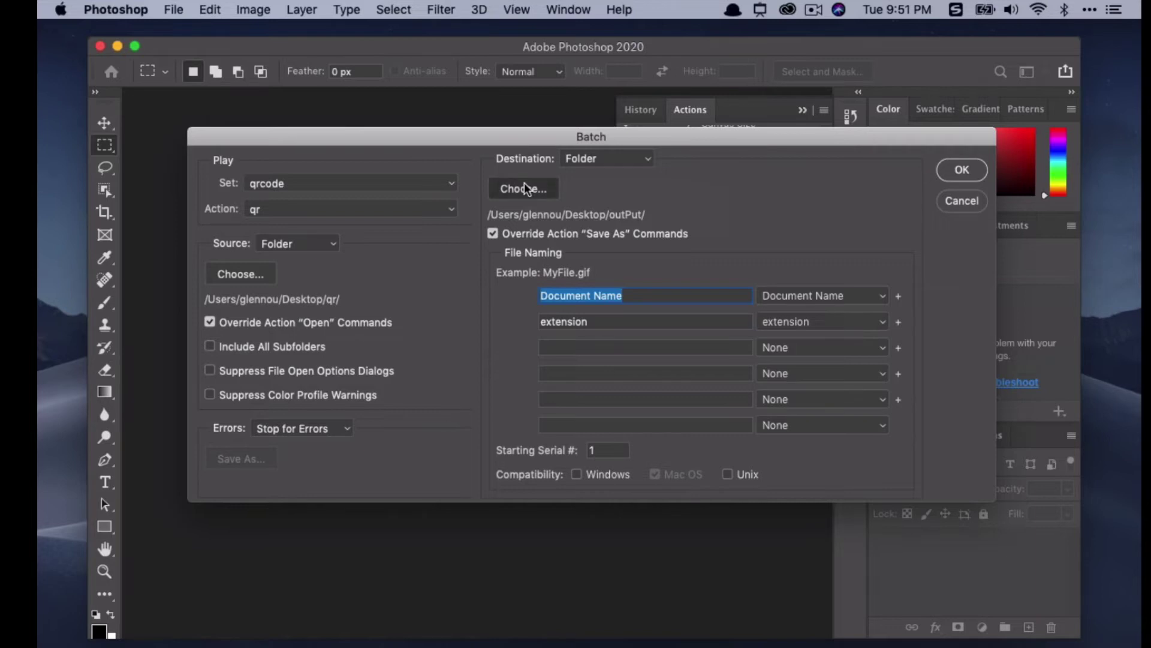
left_click(426, 160)
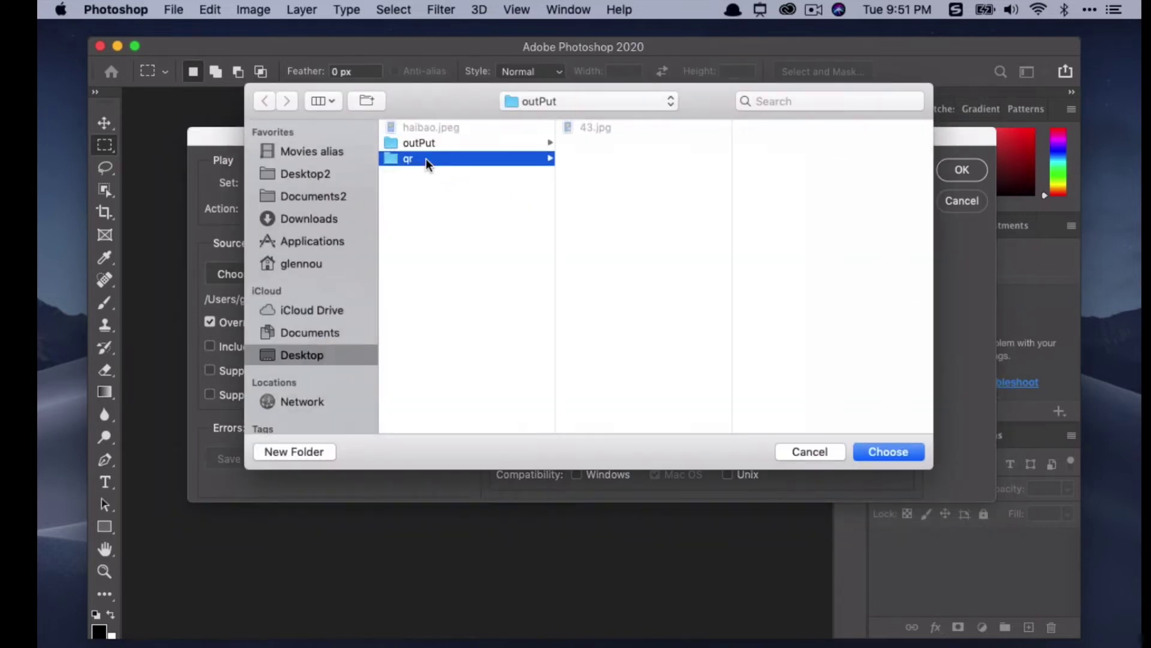
left_click(428, 144)
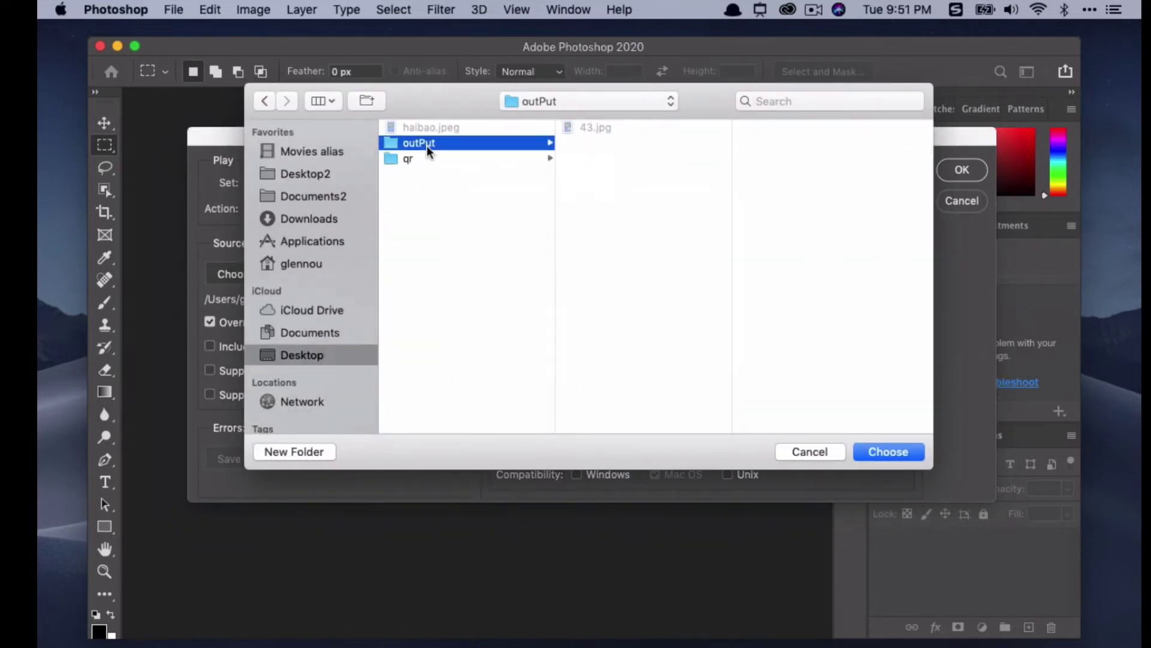
left_click(878, 453)
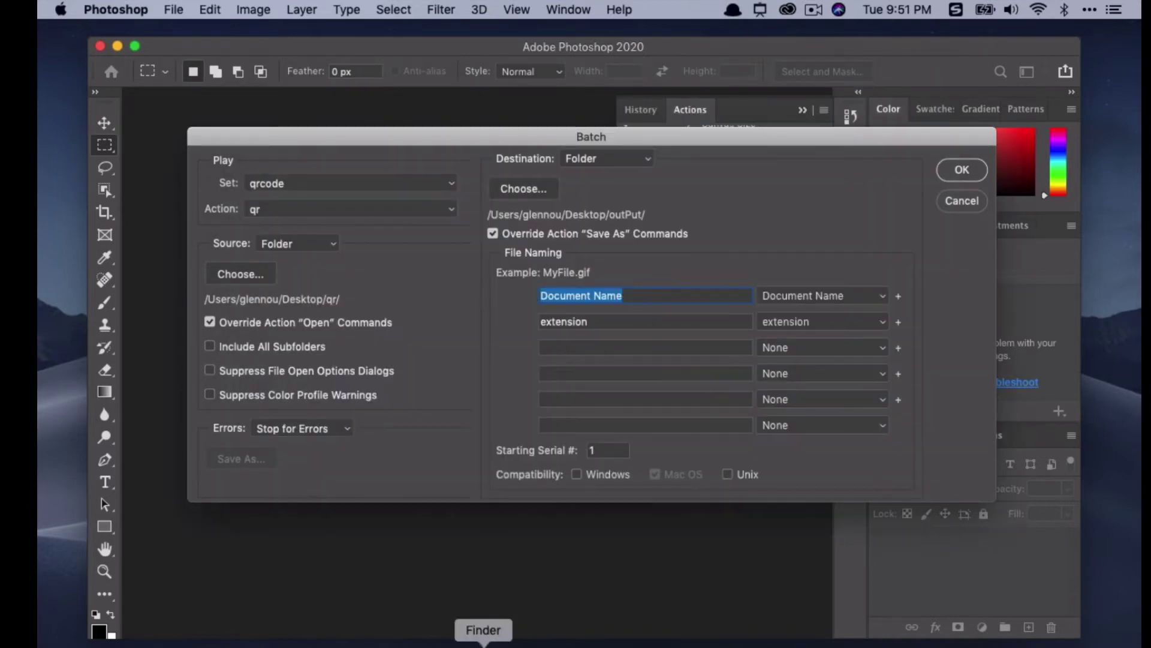
In Finder, examine the original haibao.jpeg poster and the 43.jpg poster in outPut, closing all windows opened for it
left_click(491, 642)
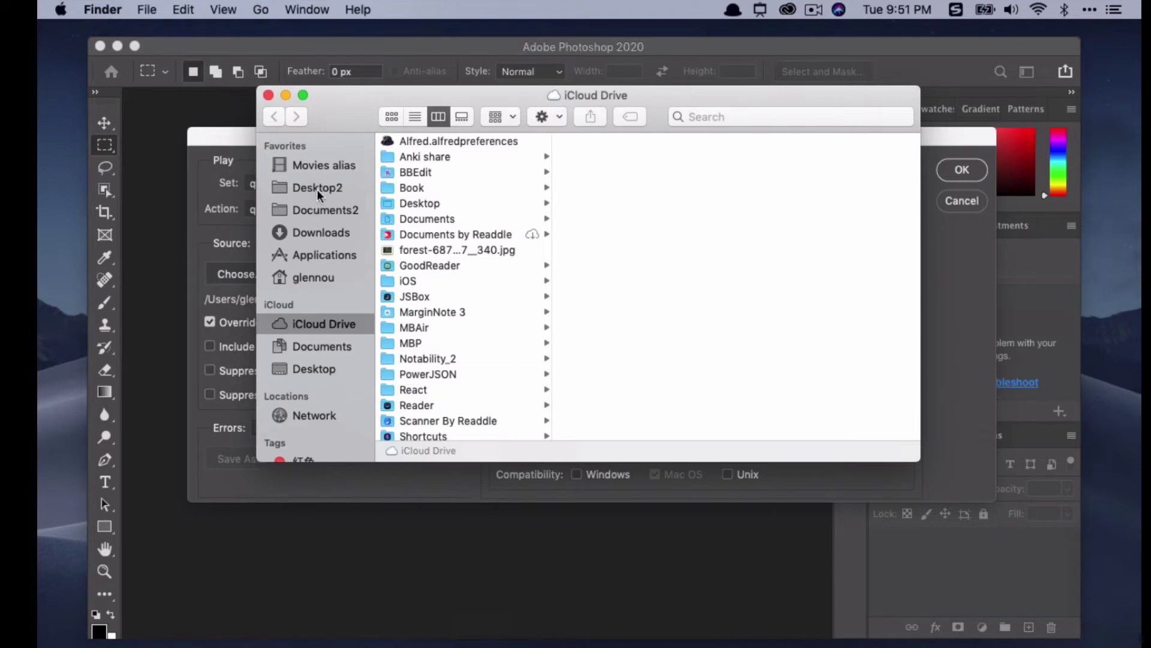
left_click(306, 349)
left_click(307, 370)
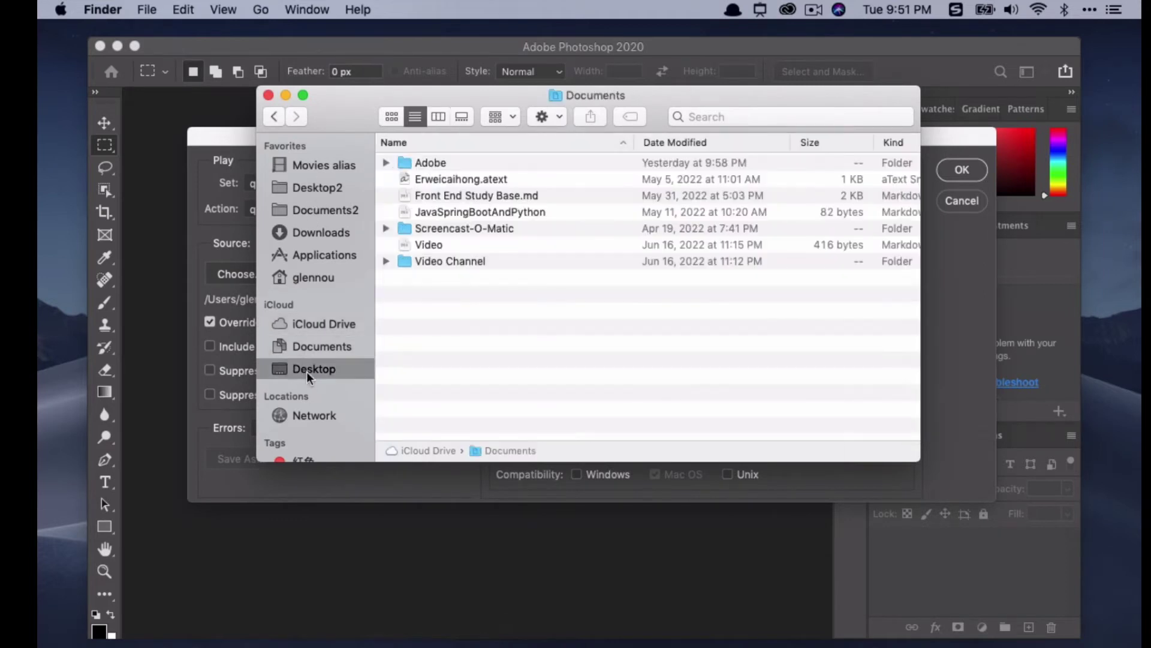
double_click(439, 162)
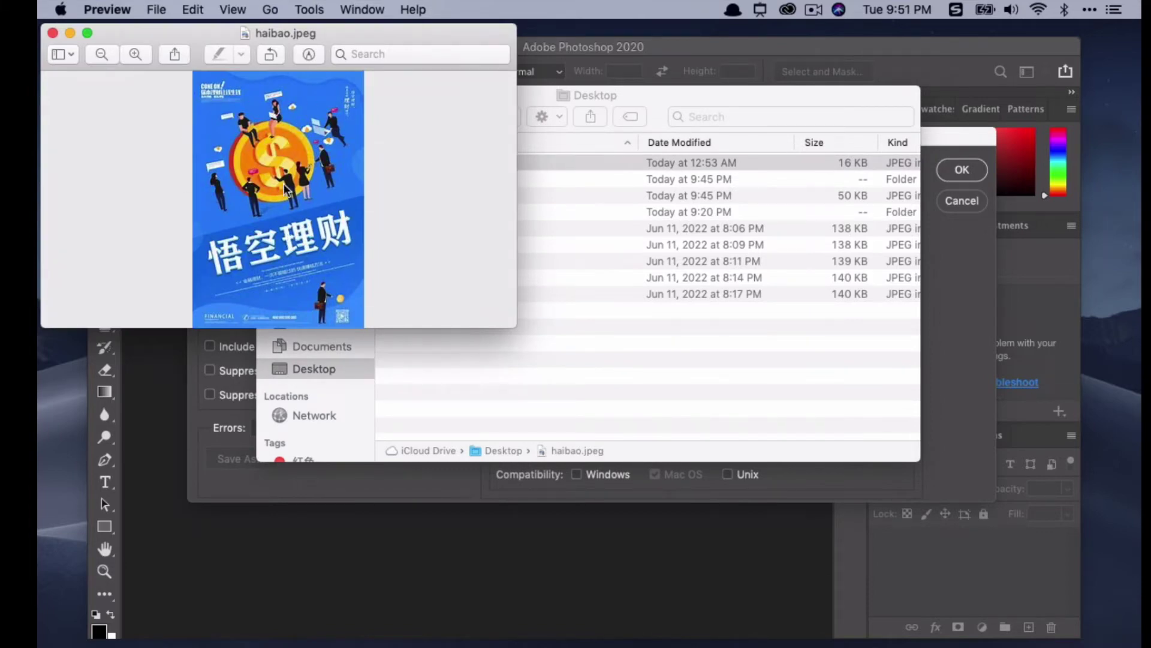
left_click(52, 33)
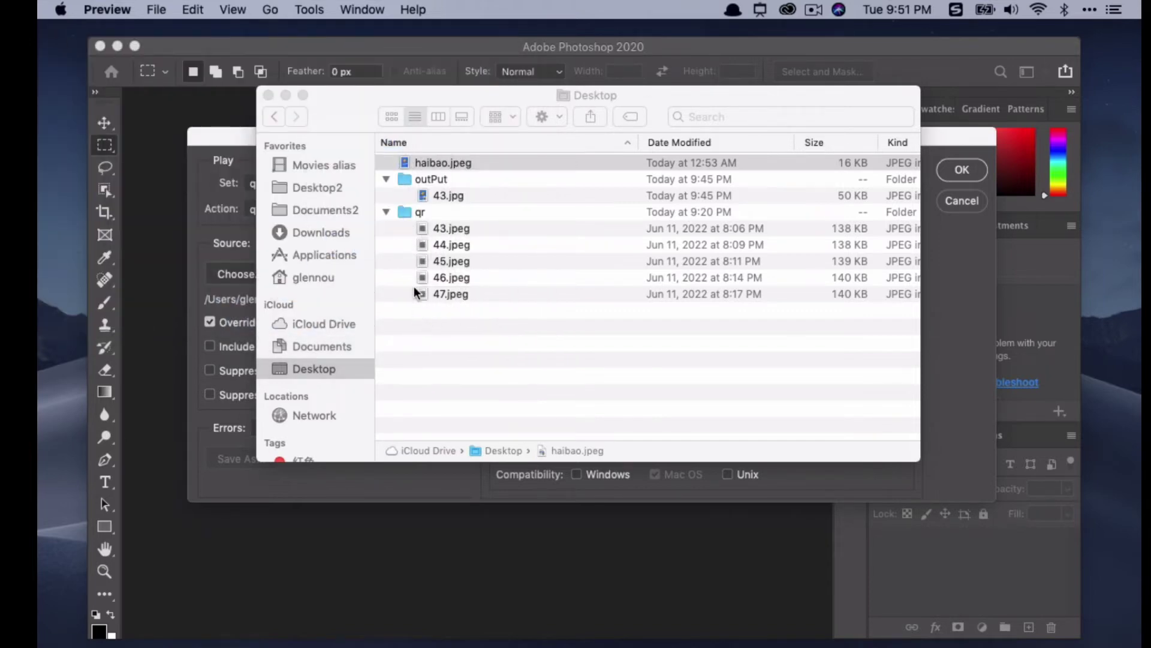
double_click(444, 197)
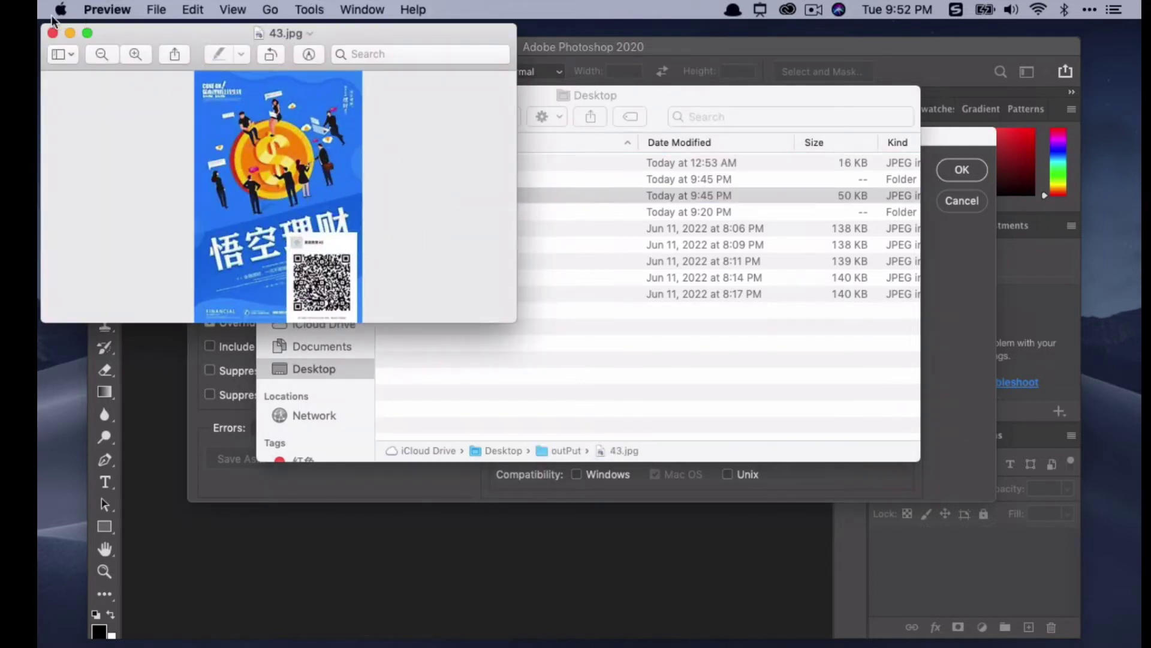
left_click(52, 33)
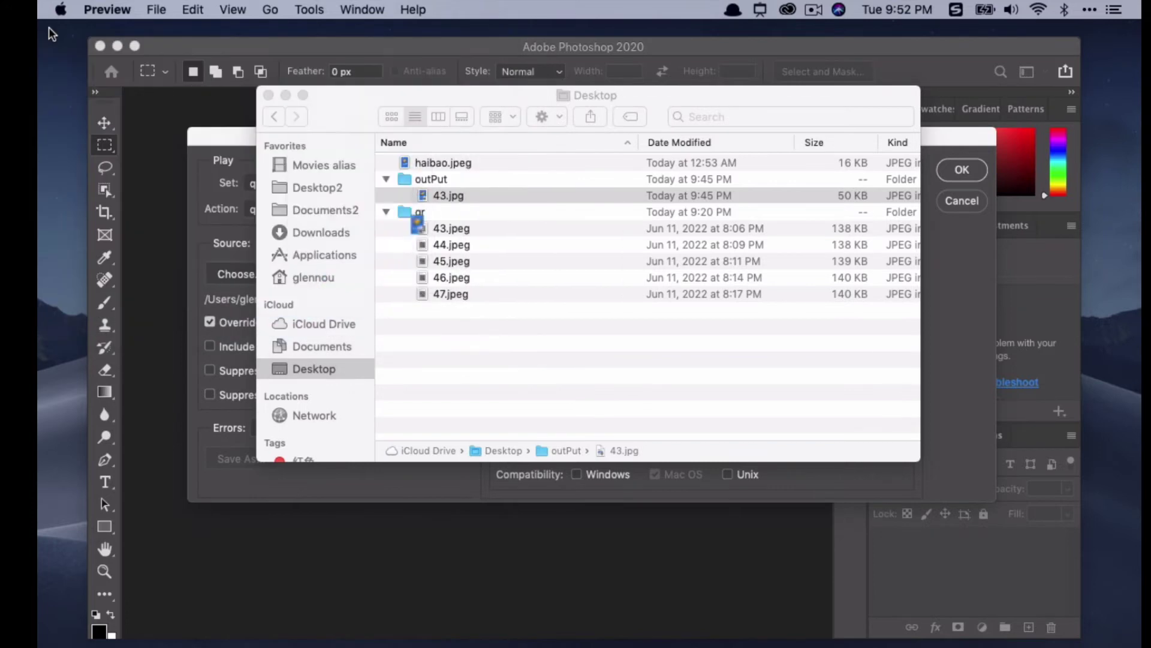
left_click(267, 95)
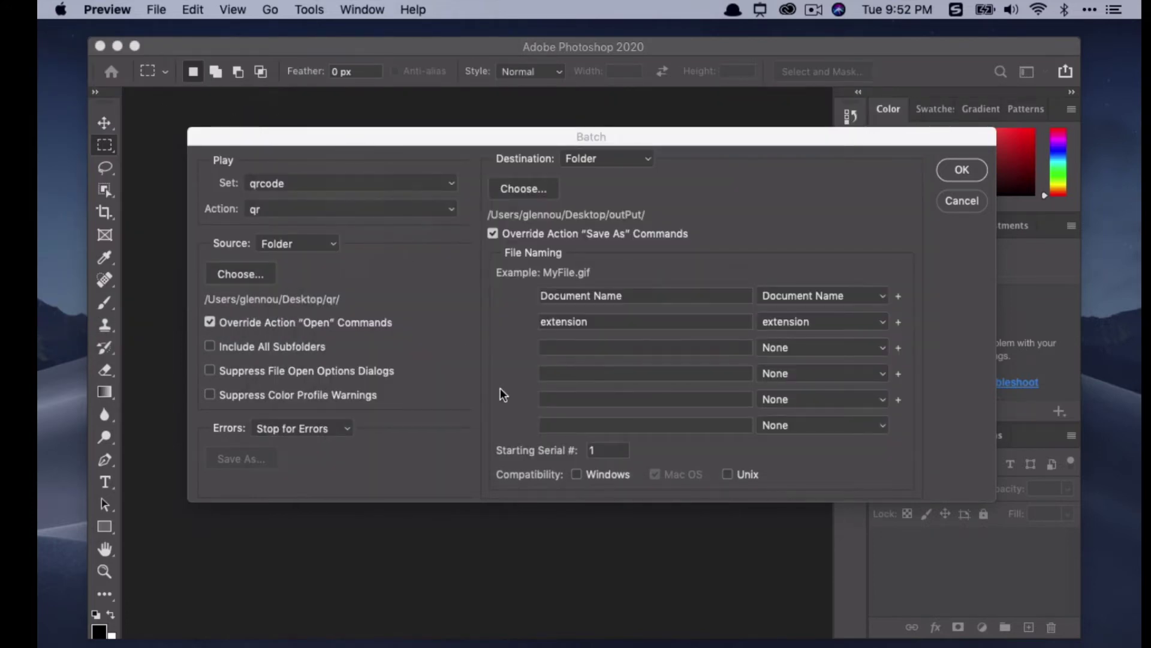
Run the batch on the QR code images and open the Desktop folder in Finder
left_click(960, 172)
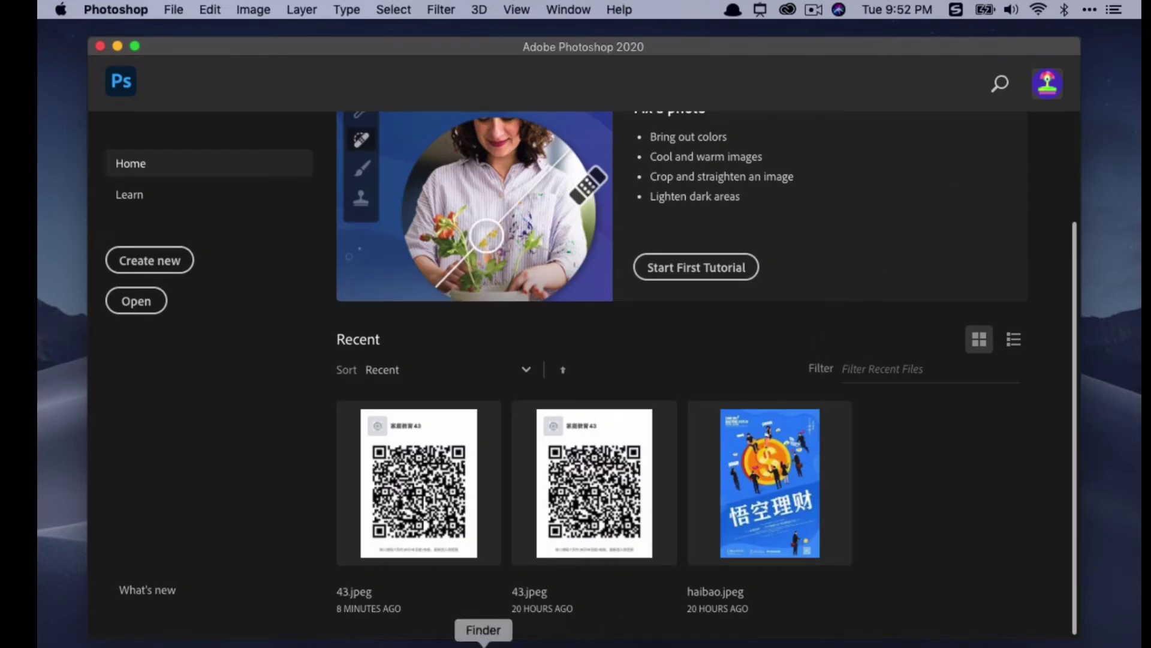
left_click(484, 644)
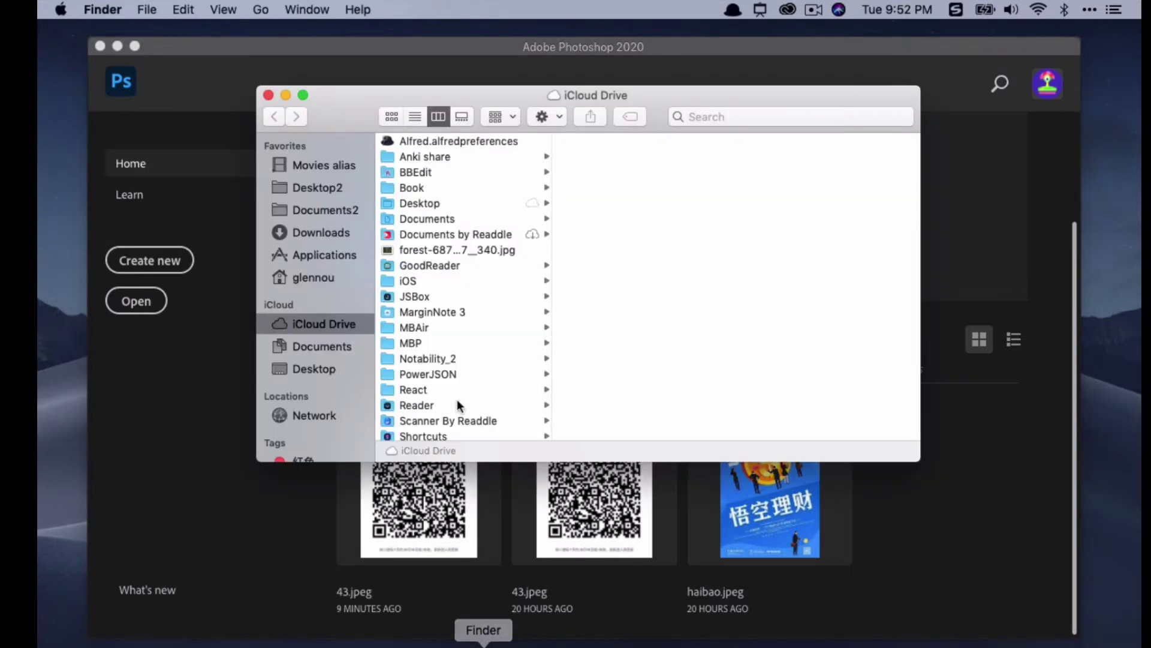
left_click(316, 190)
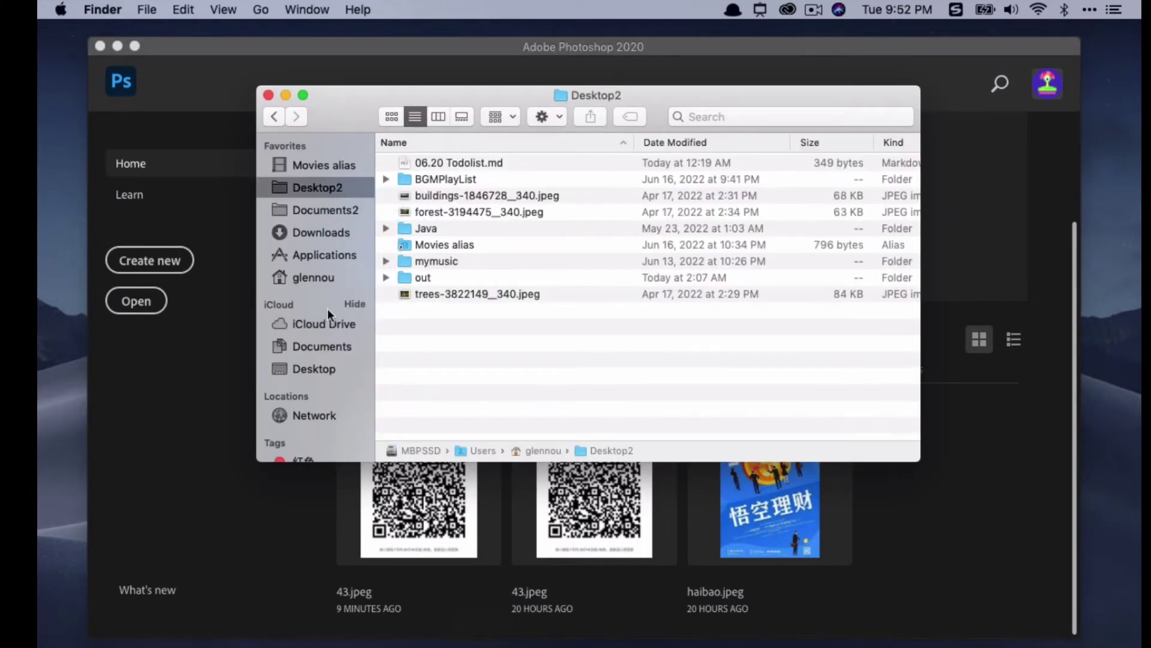
left_click(320, 367)
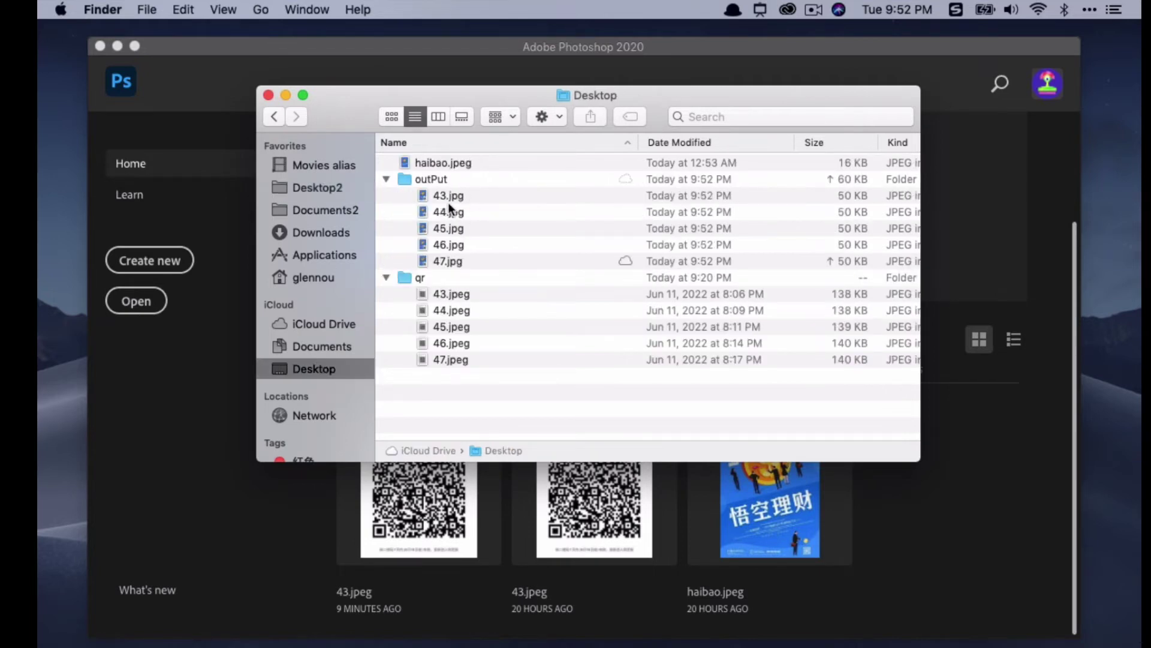
Examine the generated posters 44.jpg, 45.jpg, 46.jpg and 47.jpg in the outPut folder one after another
double_click(450, 210)
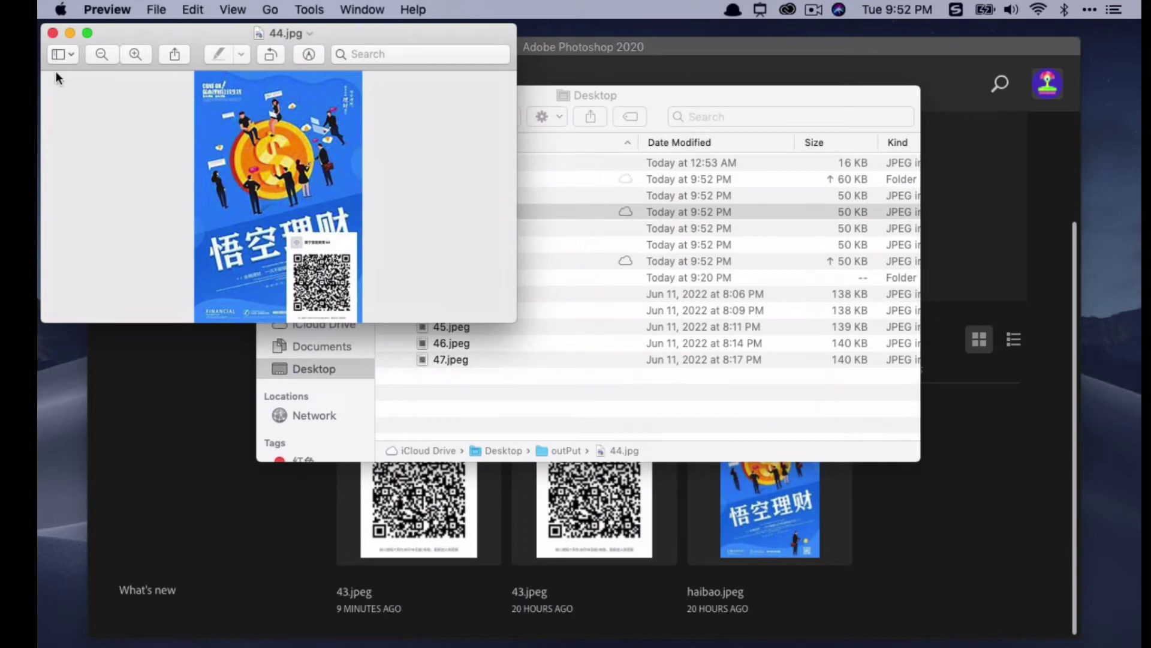
left_click(53, 33)
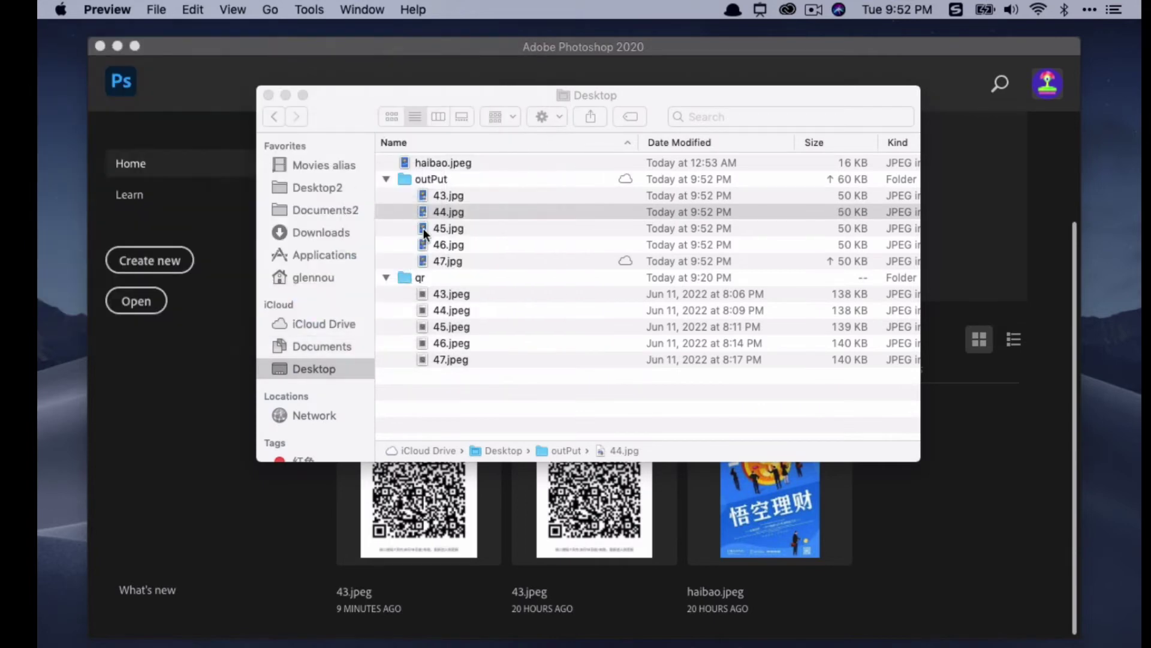
double_click(423, 228)
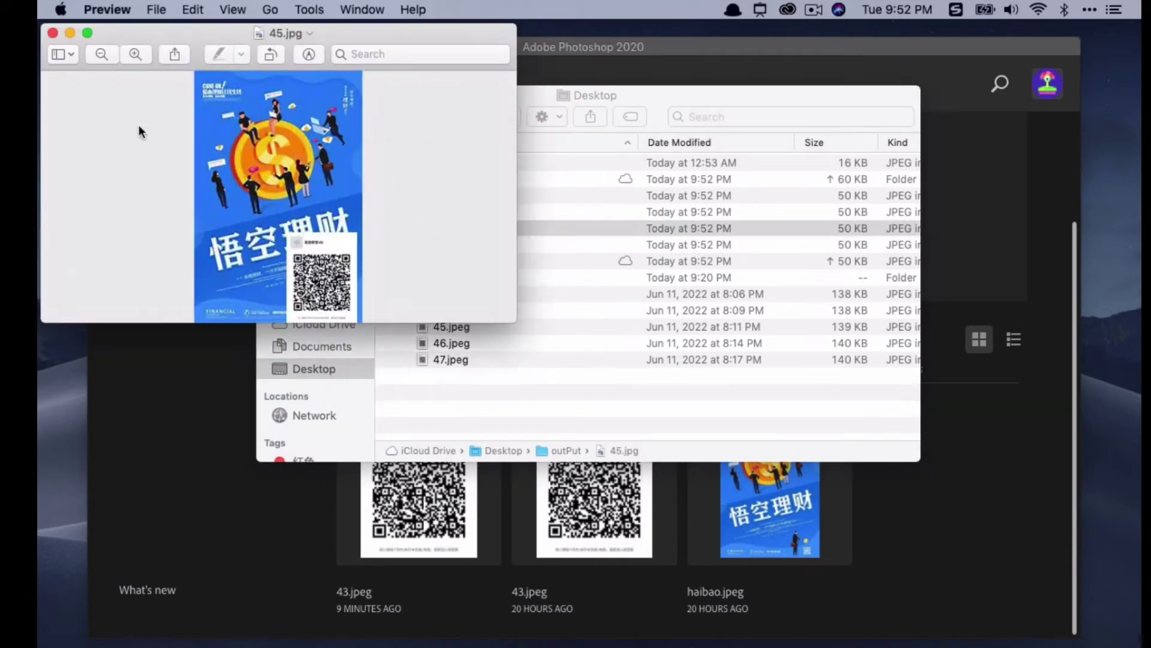
left_click(52, 33)
double_click(470, 246)
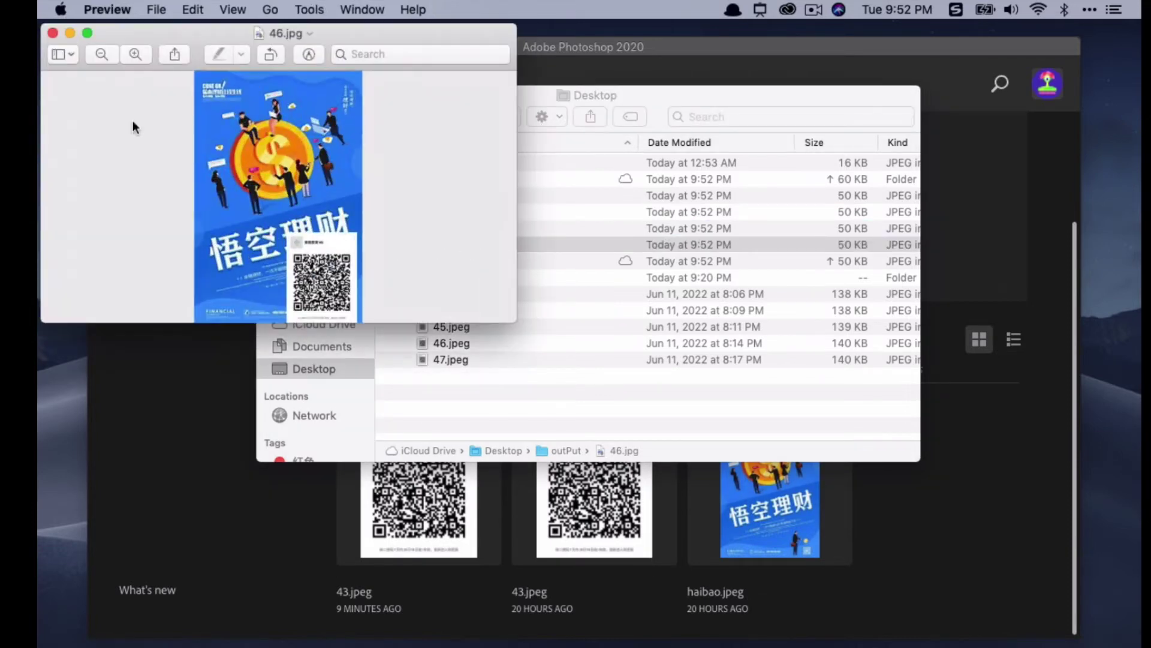
left_click(53, 30)
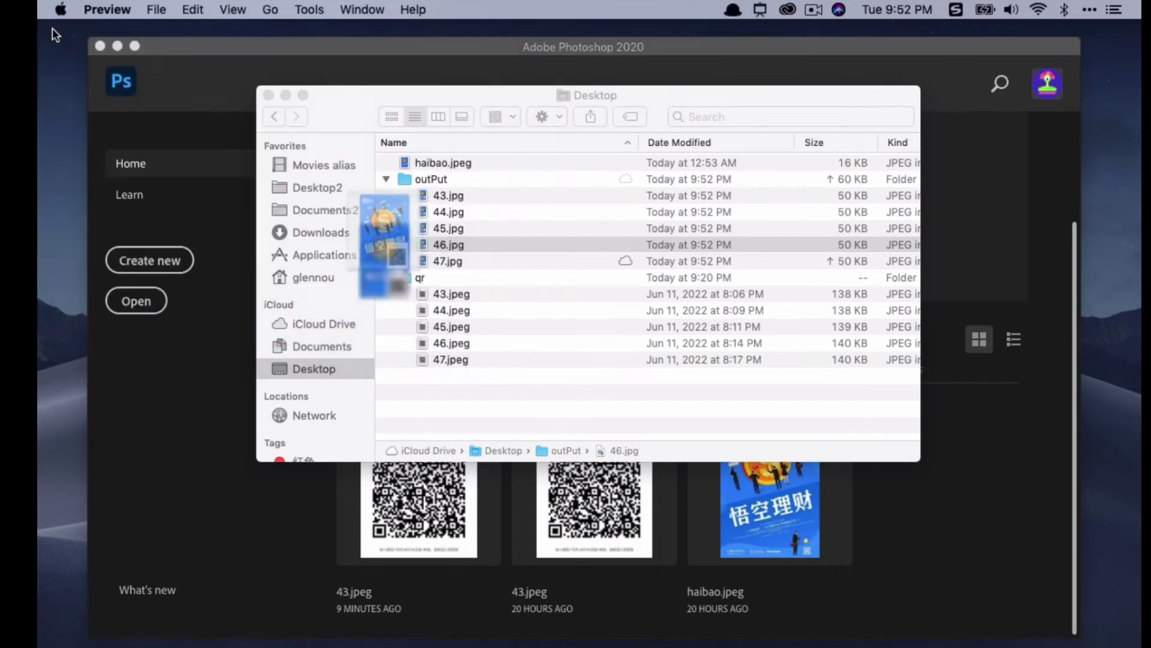
left_click(437, 264)
double_click(438, 264)
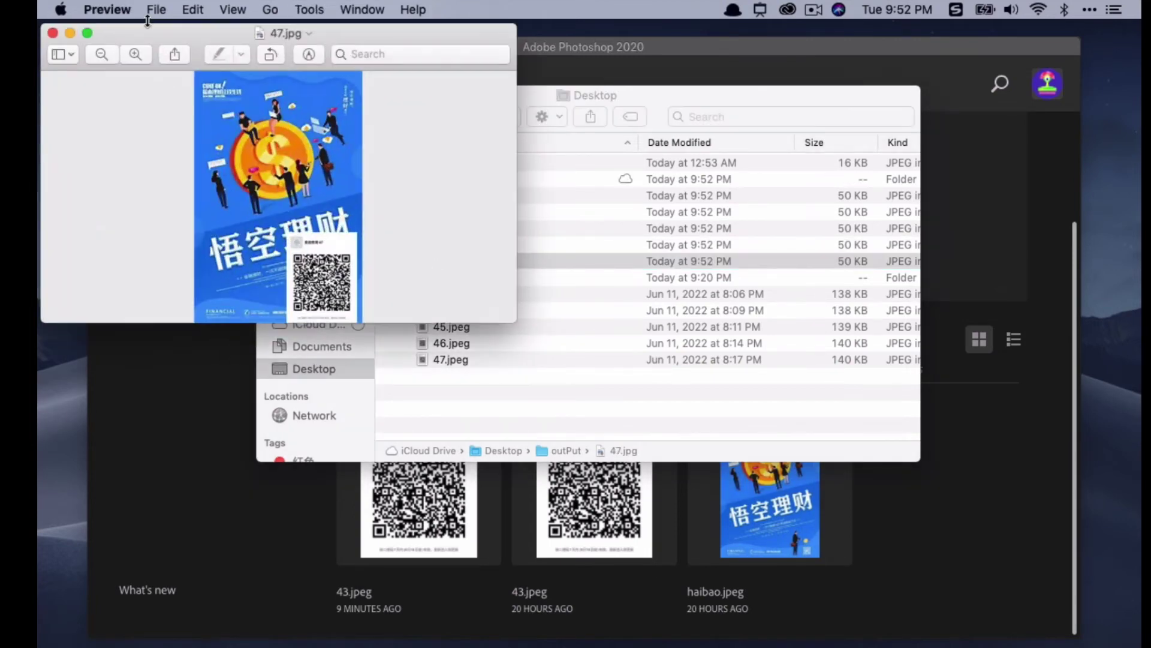
Close the 47.jpg poster and the Desktop folder window, and switch back to Photoshop
left_click(52, 32)
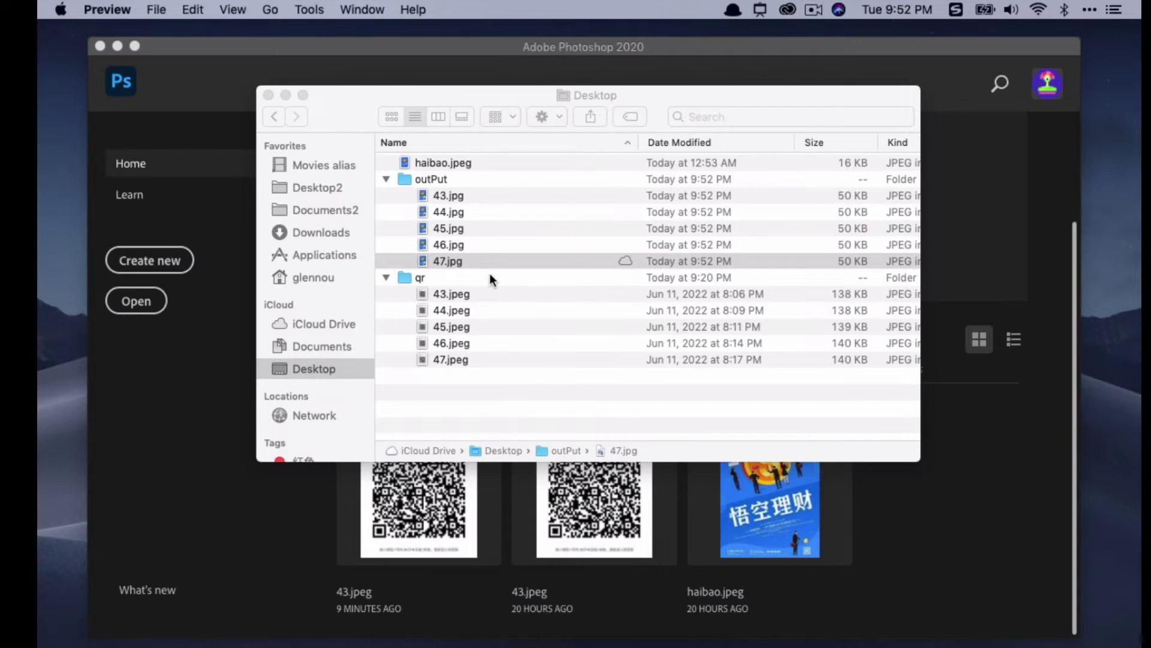
left_click(268, 94)
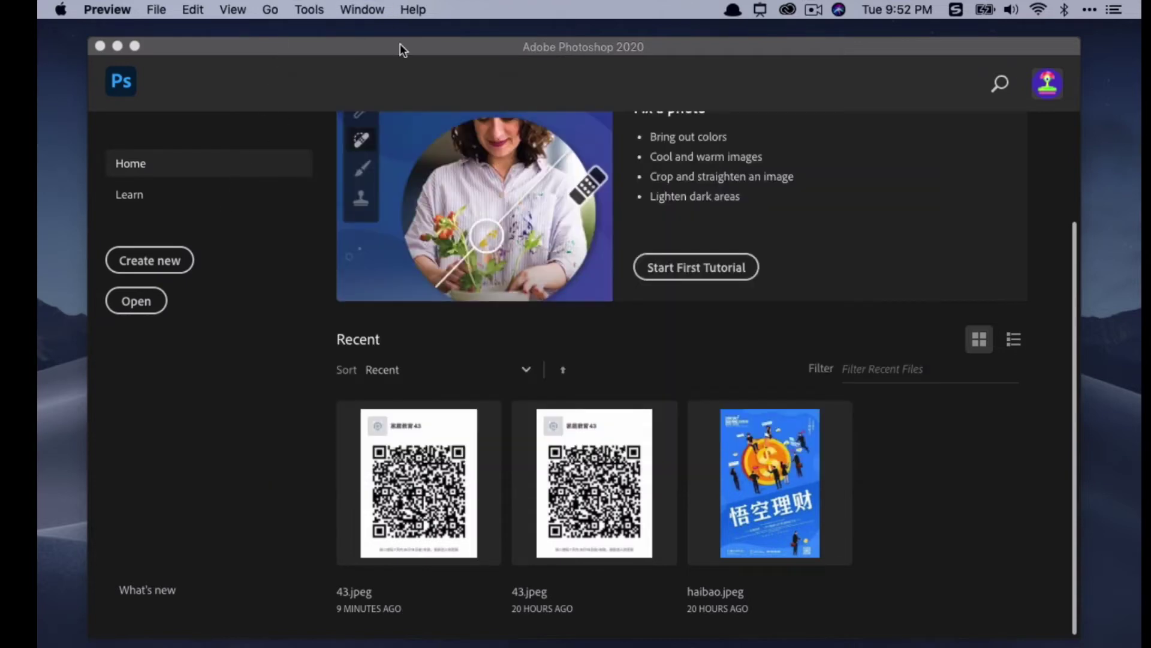
left_click_drag(400, 43, 401, 34)
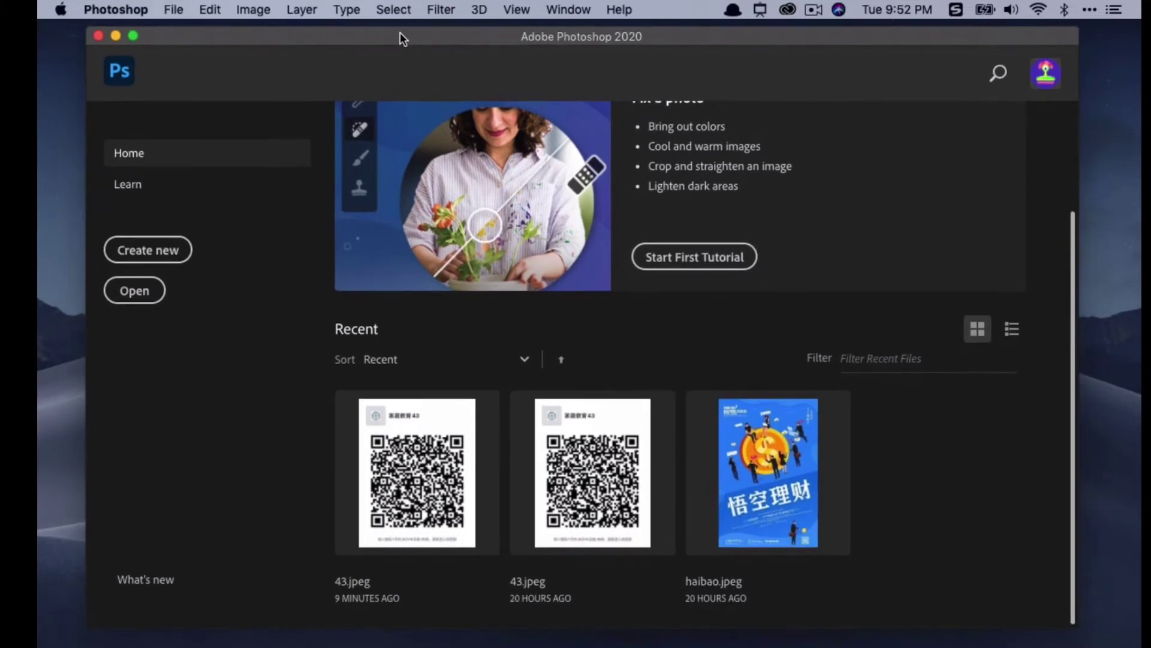
Show the list of actions and collapse the qr action and its qrcode set
left_click(565, 8)
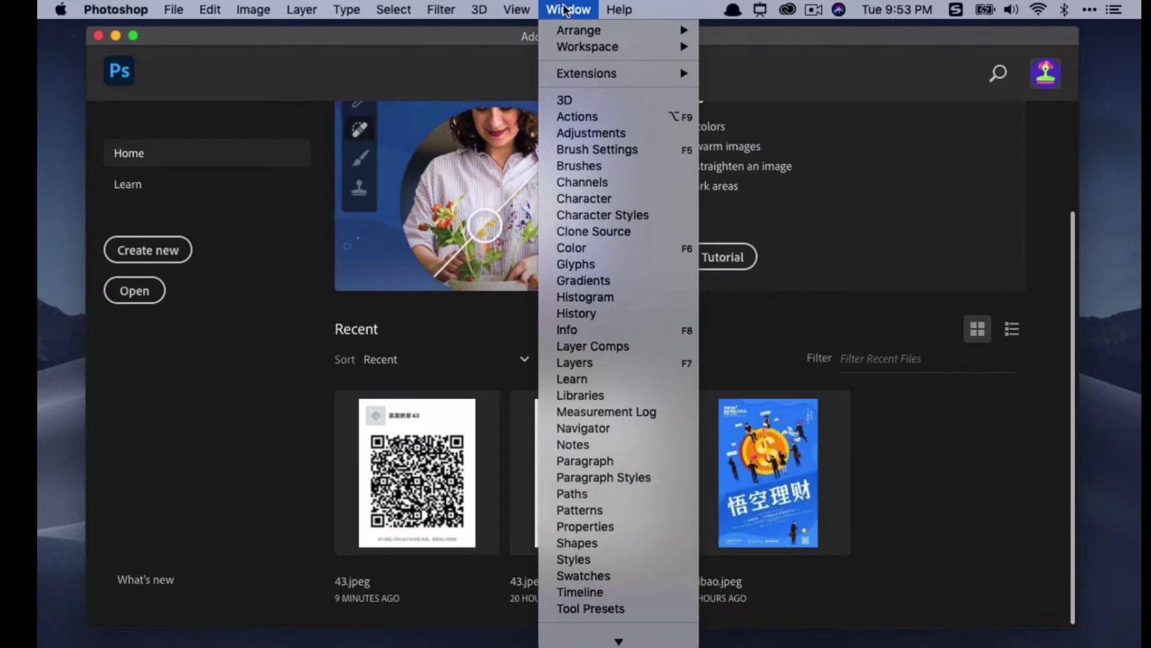
left_click(580, 114)
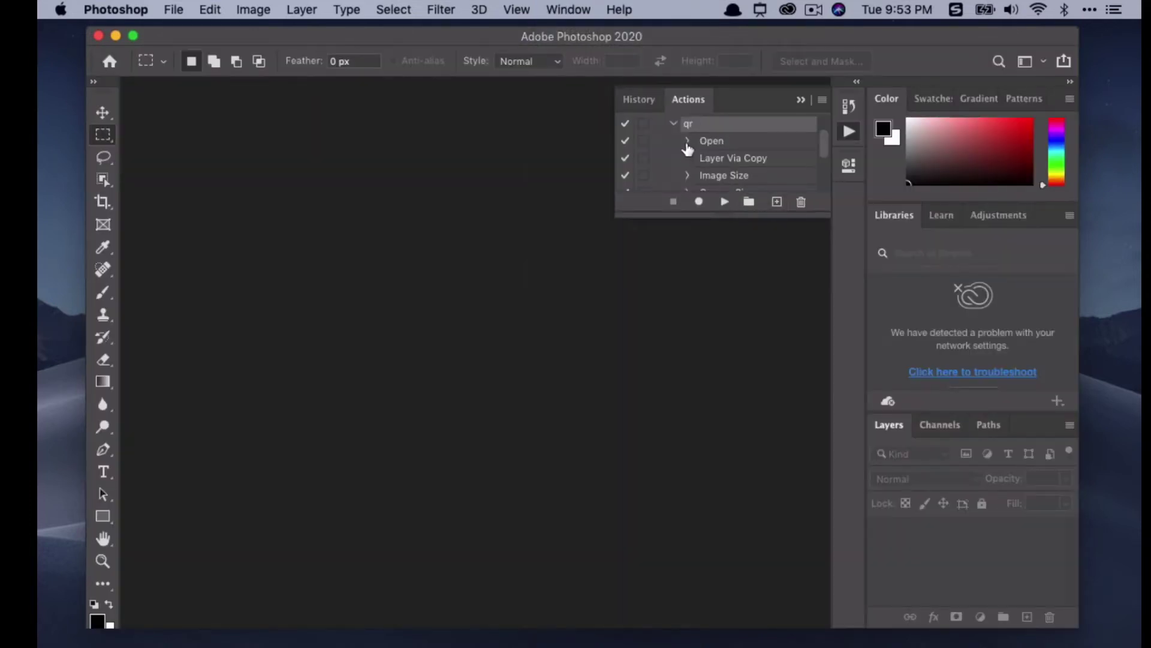
left_click(673, 124)
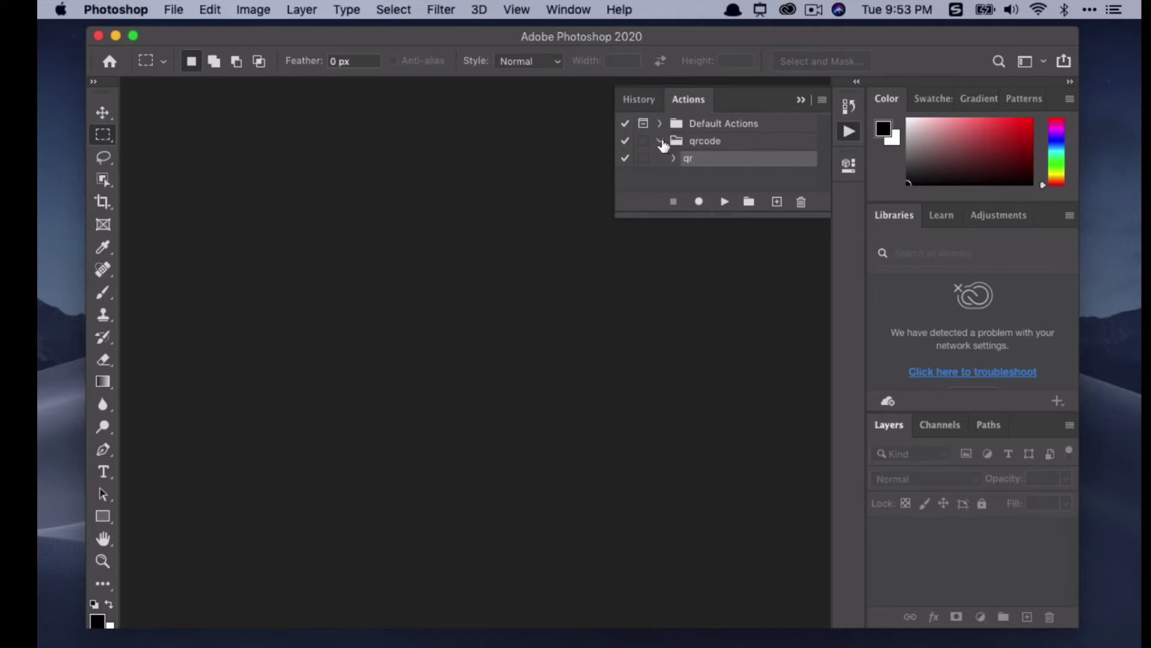
left_click(663, 142)
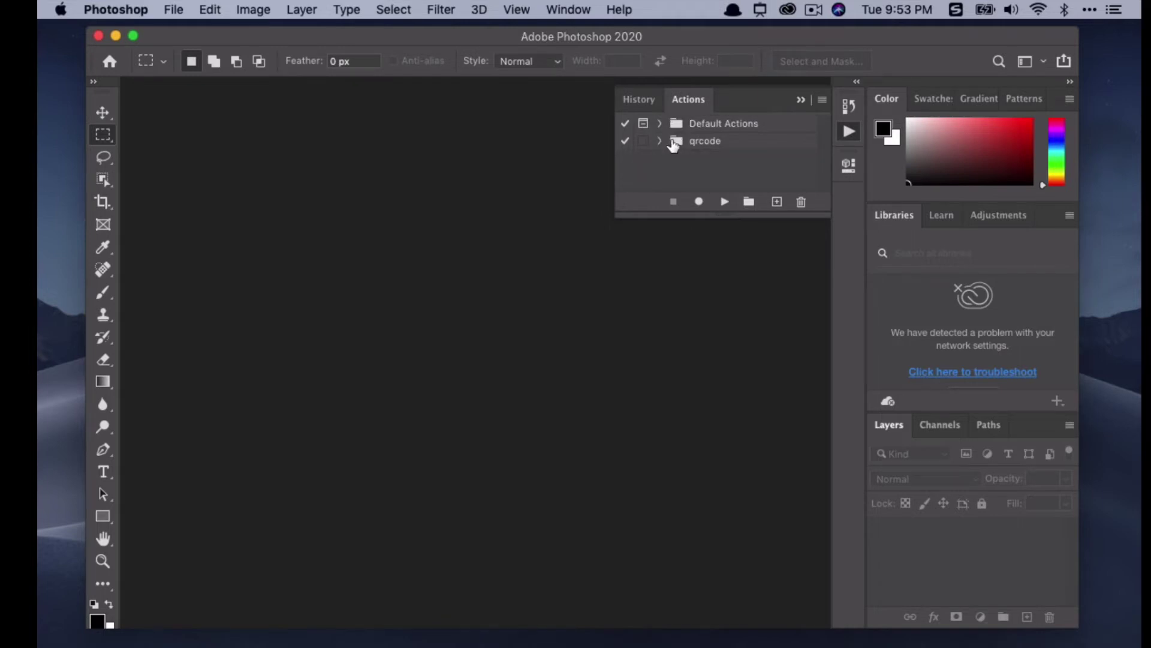
Create a new action set named qrcode2
left_click(776, 202)
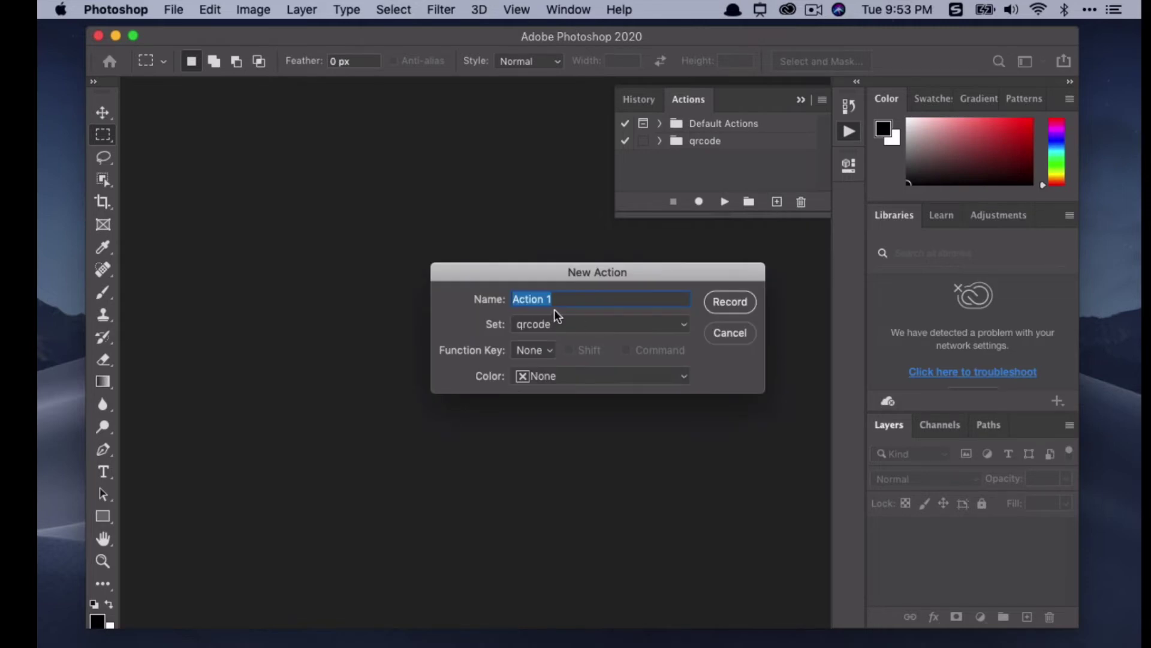
left_click(715, 336)
left_click(748, 203)
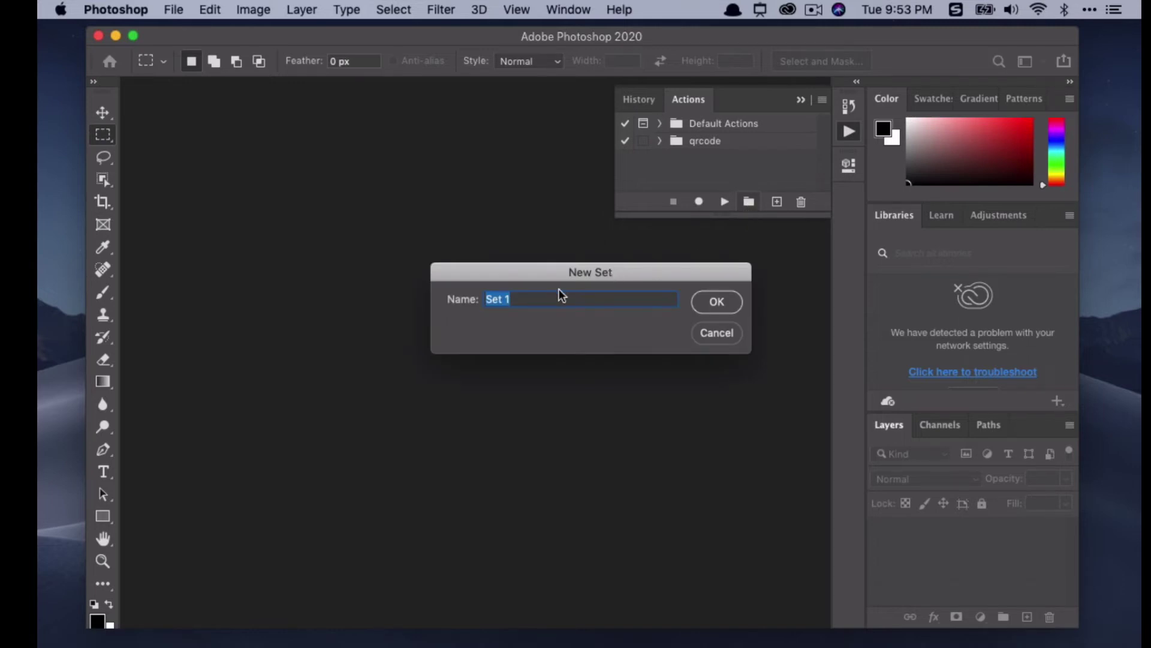
type("qrcode2")
key("Return")
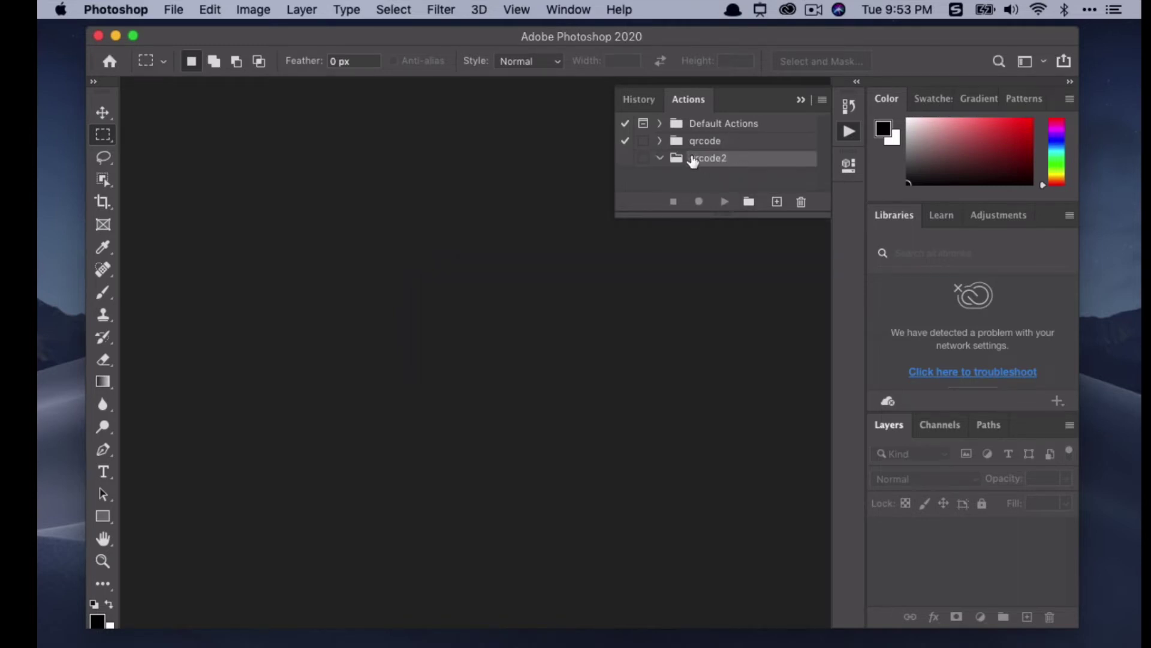
Start recording a new action named qrcode2 in the qrcode2 set
left_click(777, 202)
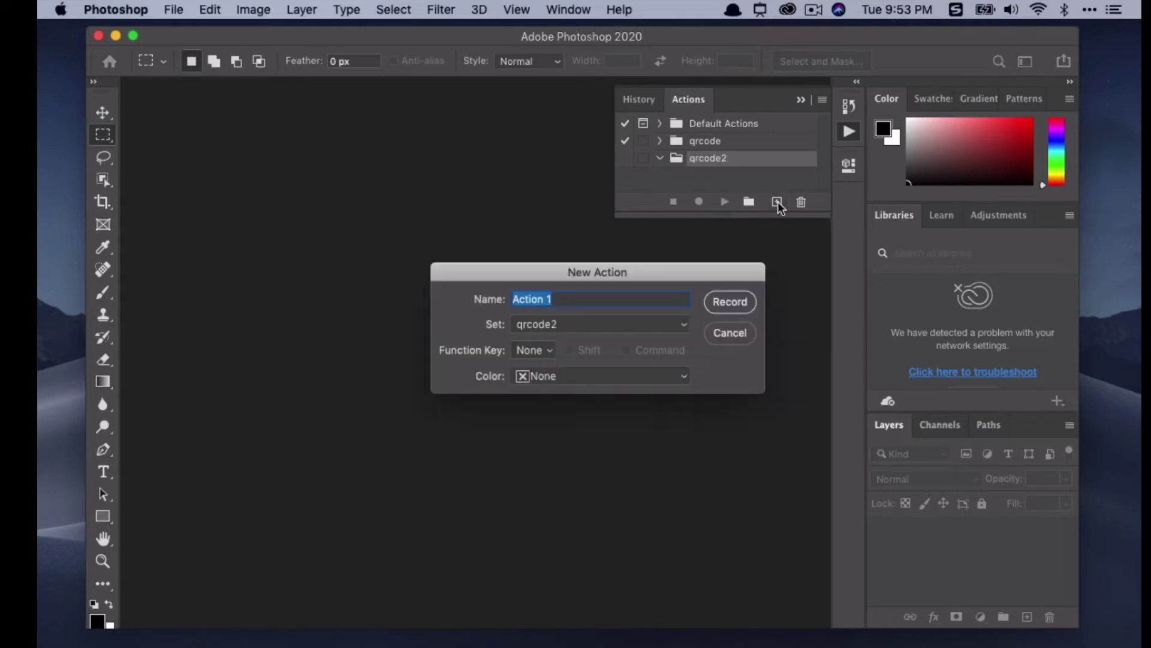
type("qrcode2")
left_click(726, 303)
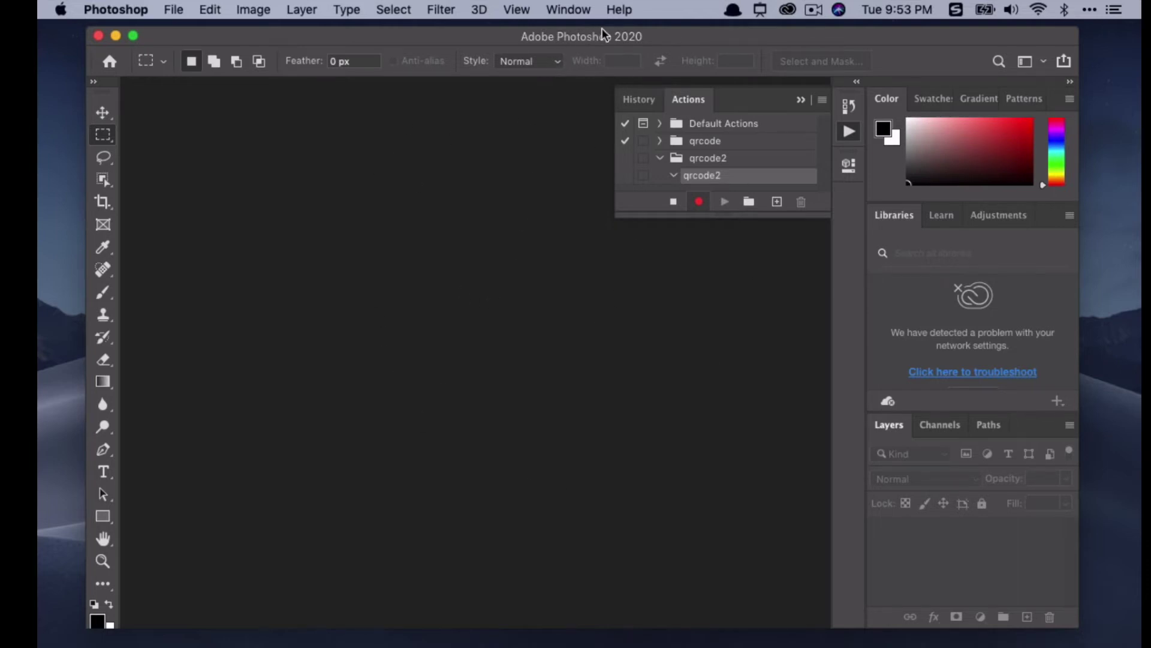
mouse_move(602, 32)
left_mouse_down()
mouse_move(553, 58)
mouse_move(587, 17)
left_mouse_up()
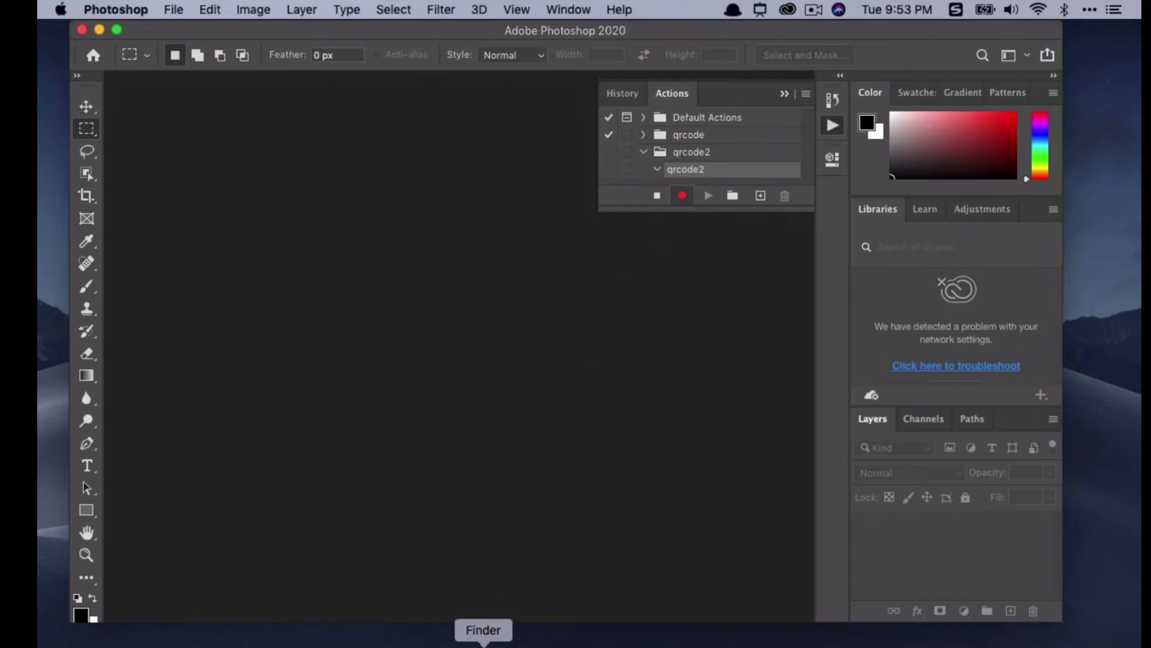
In Finder, move the posters 43.jpg to 47.jpg in the Desktop's outPut folder to the Trash
left_click(479, 641)
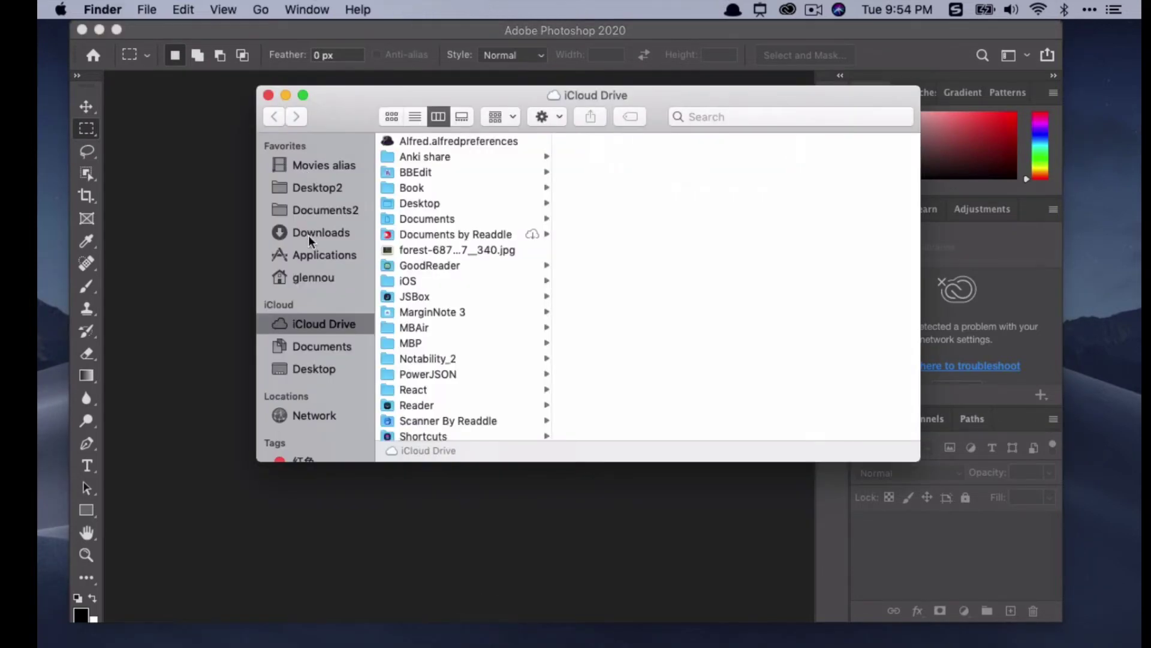
left_click(311, 368)
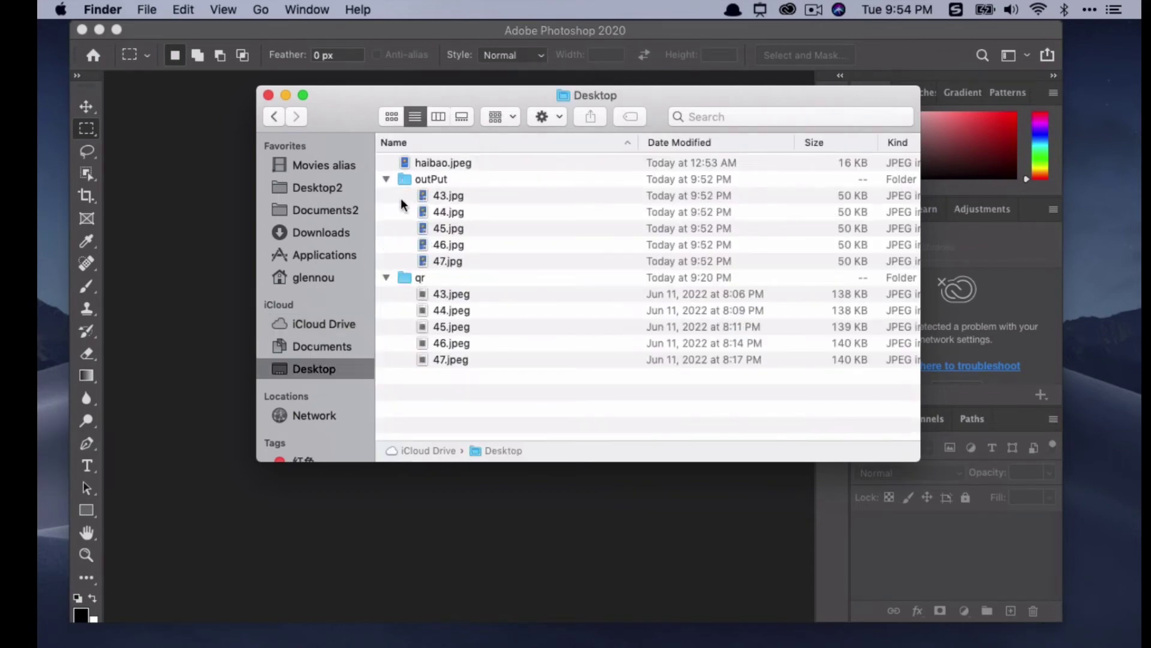
left_click_drag(402, 196, 428, 258)
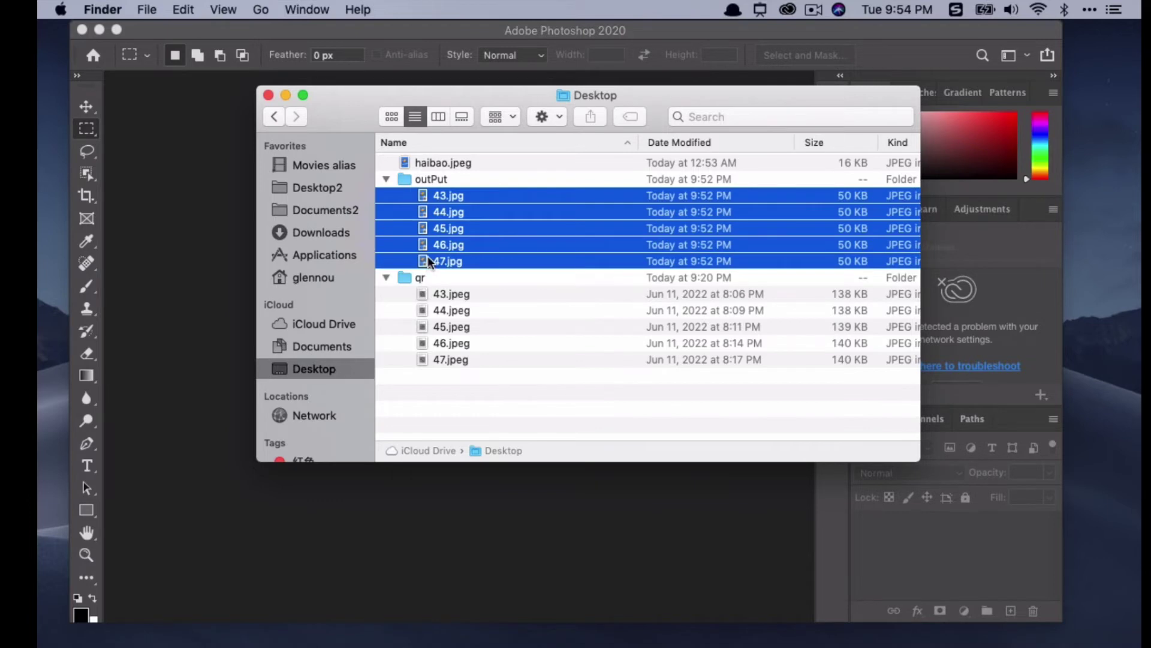
right_click(472, 229)
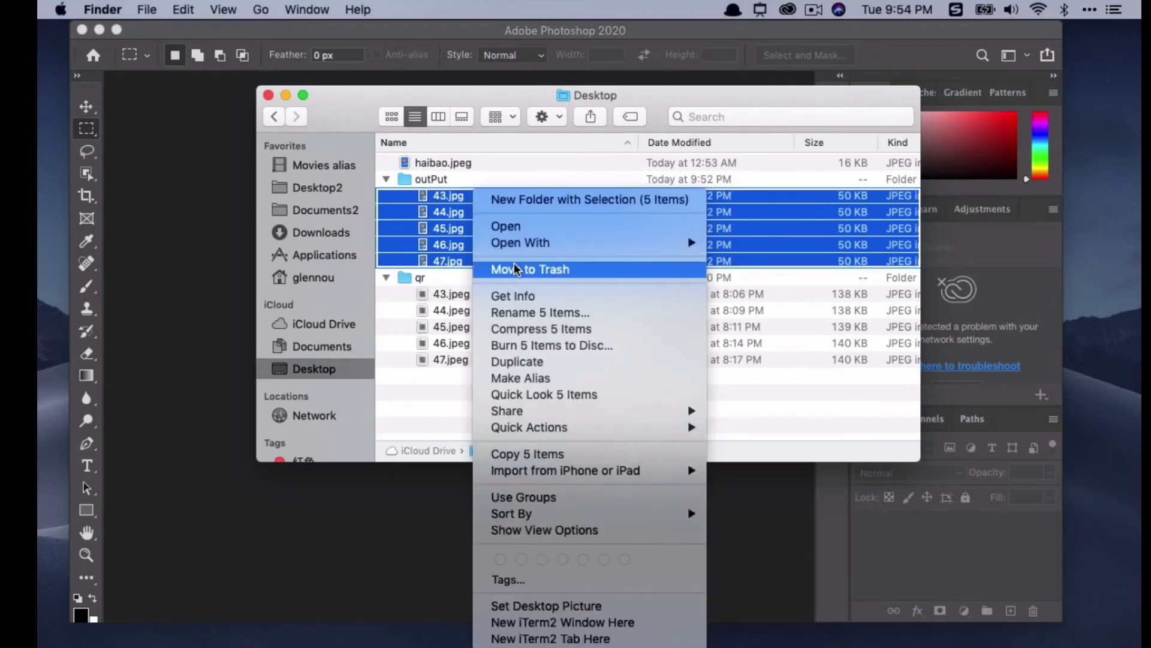
left_click(514, 265)
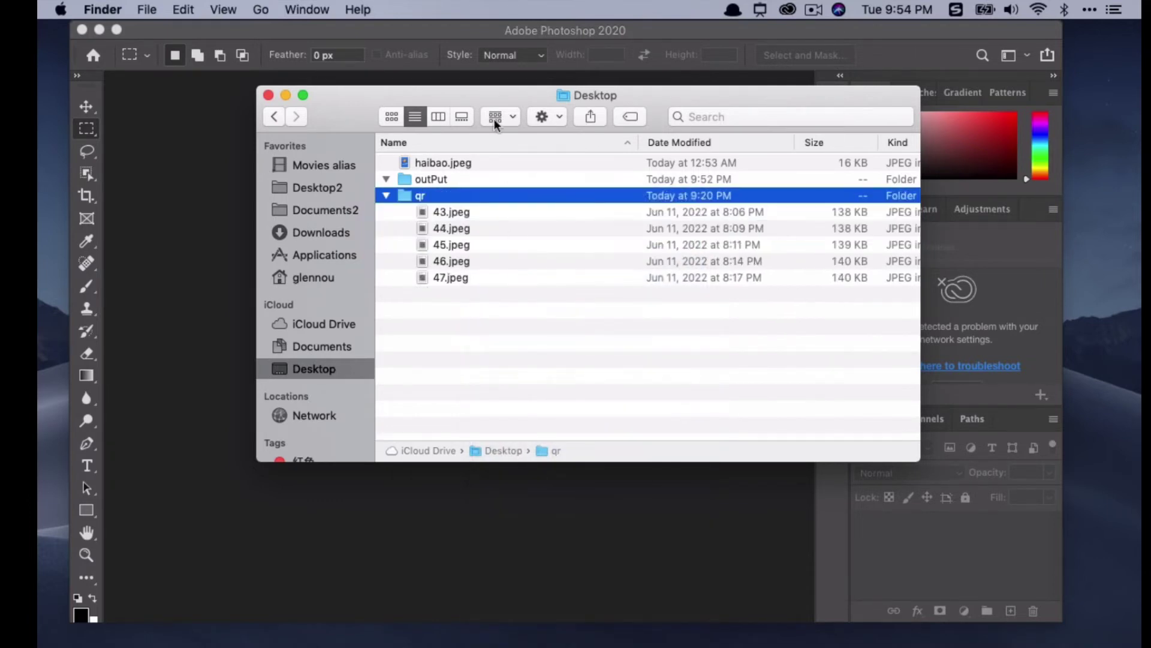
Open 43.jpeg from the qr folder in Photoshop and copy its background to a new layer
left_click_drag(468, 98, 670, 95)
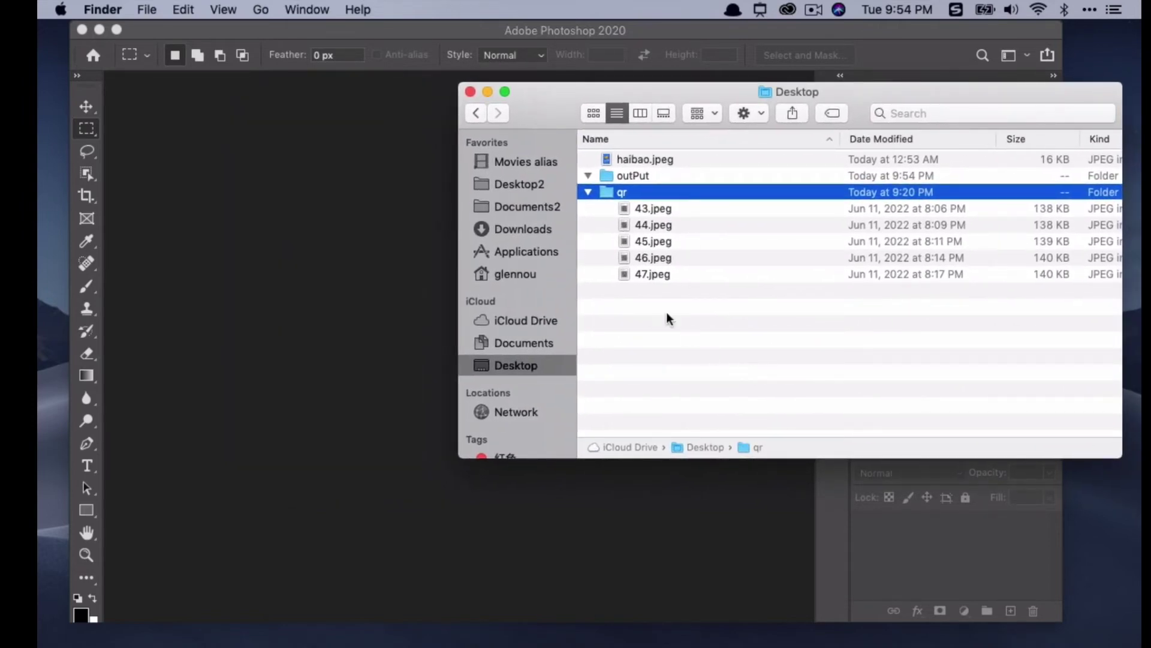
left_click(588, 192)
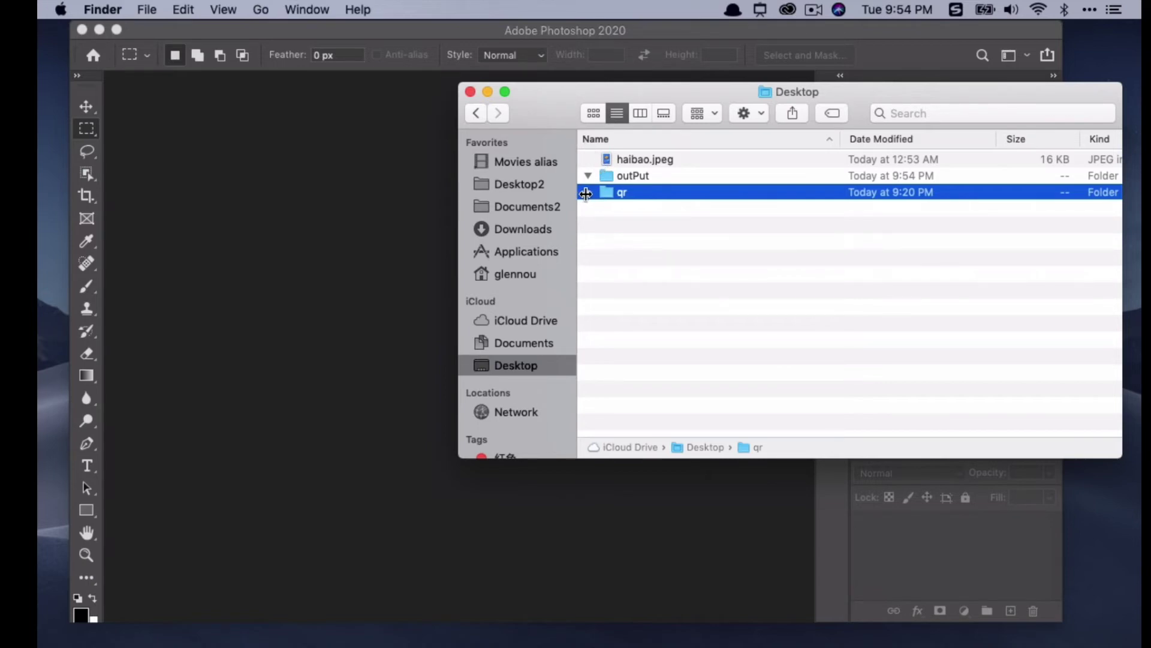
left_click(586, 193)
left_click_drag(688, 95, 917, 79)
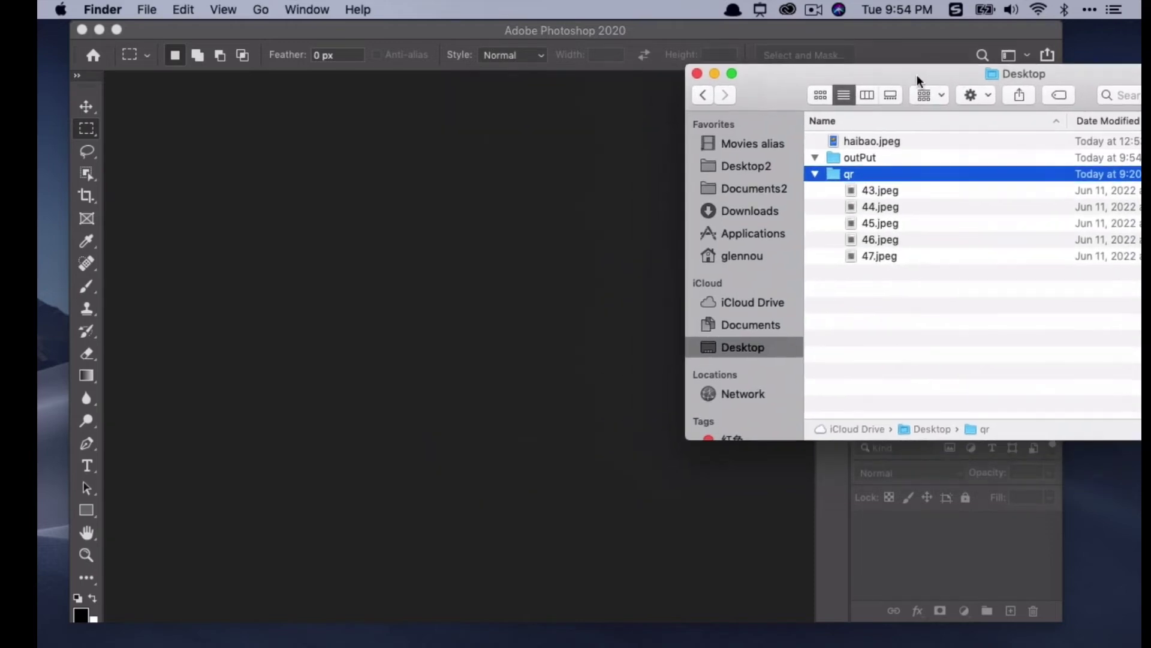
left_click(867, 194)
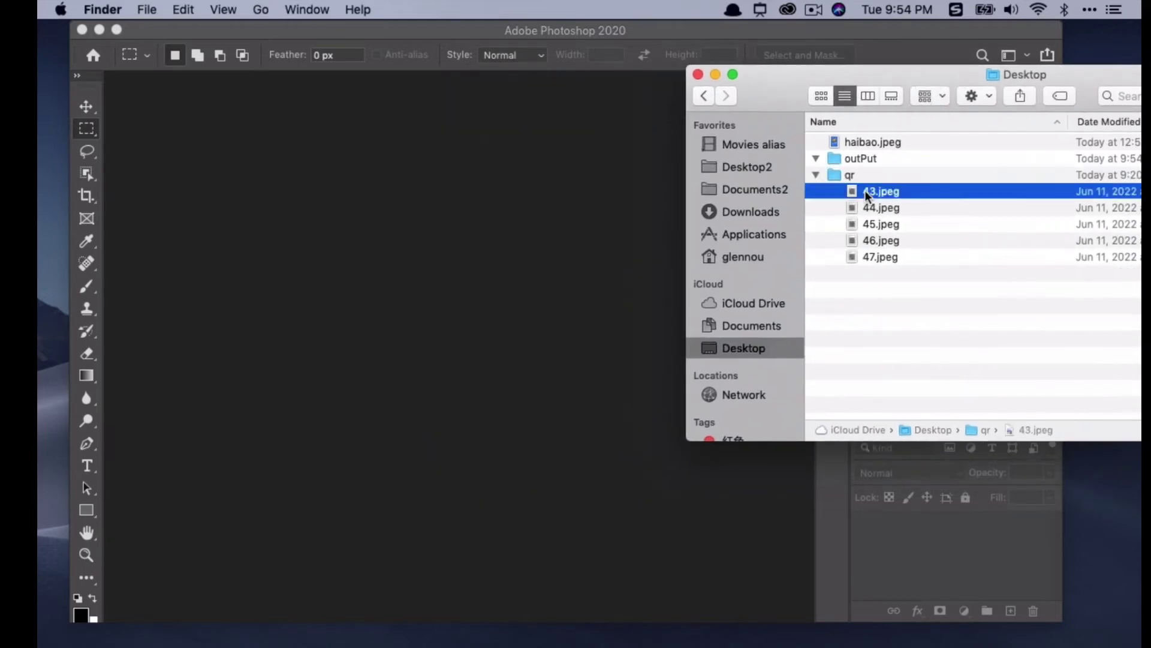
left_click_drag(867, 194, 483, 323)
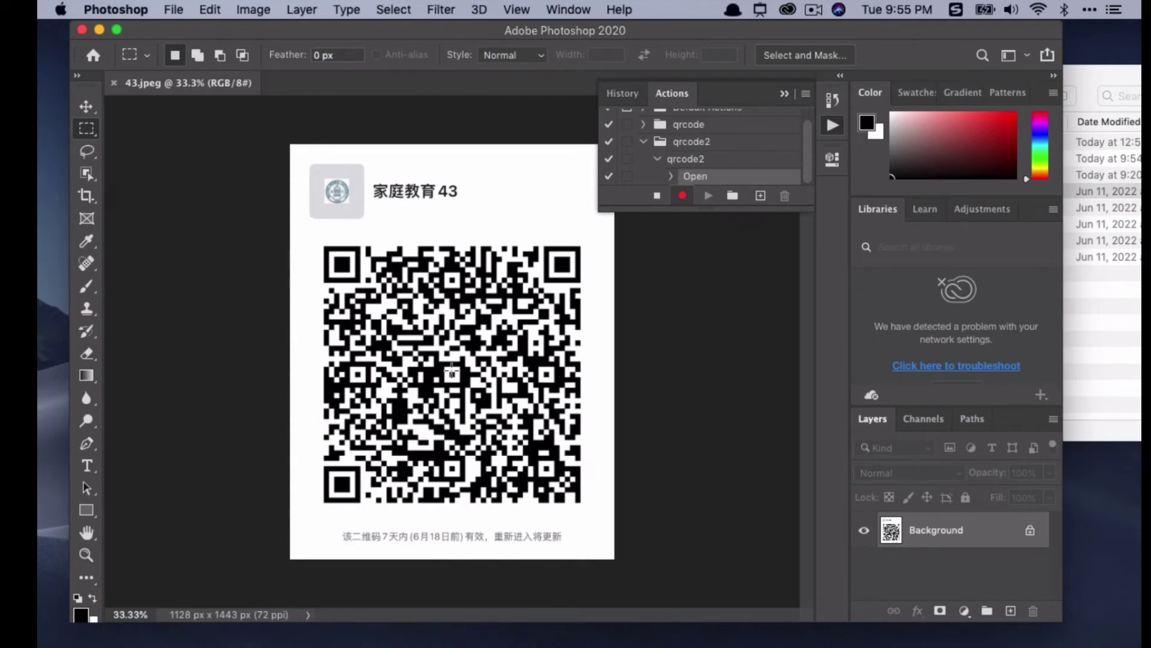
key("super+j")
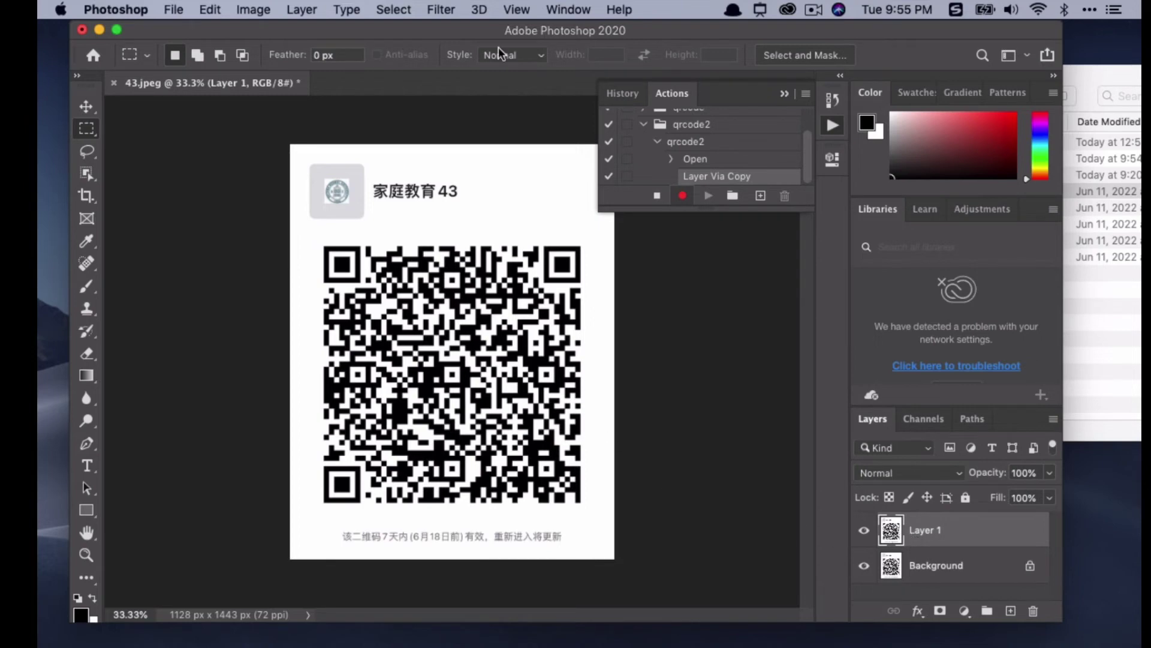
left_click_drag(484, 32, 476, 32)
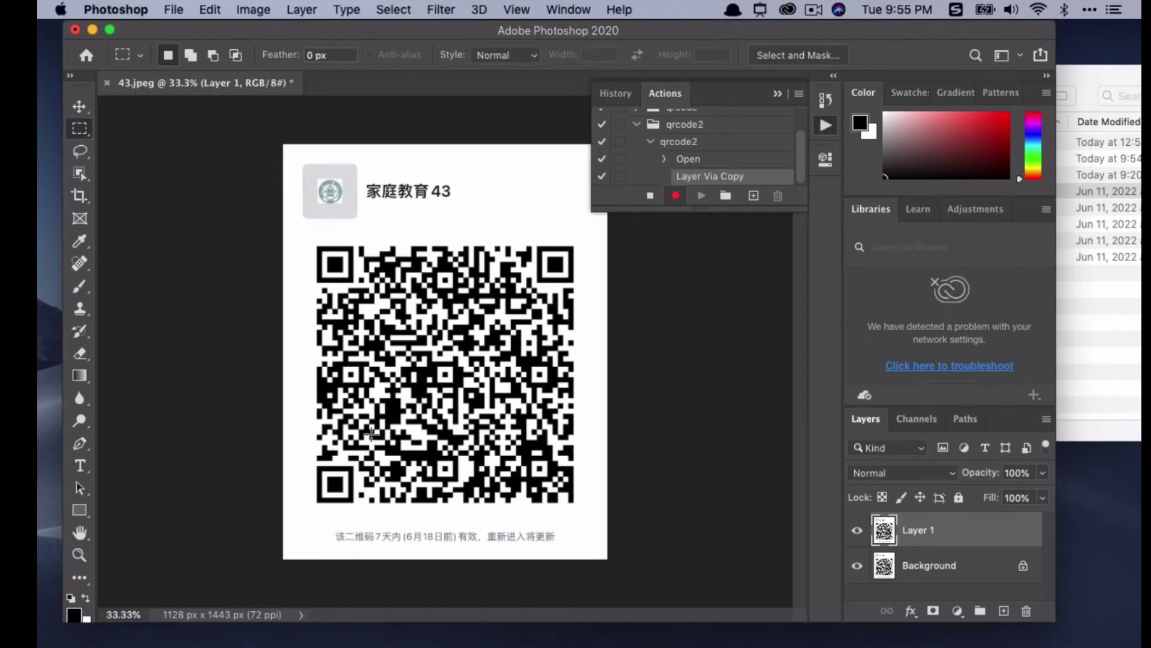
Resize the QR code image to a width of 150 pixels with its proportions kept
left_click(253, 11)
left_click(253, 11)
left_click(253, 11)
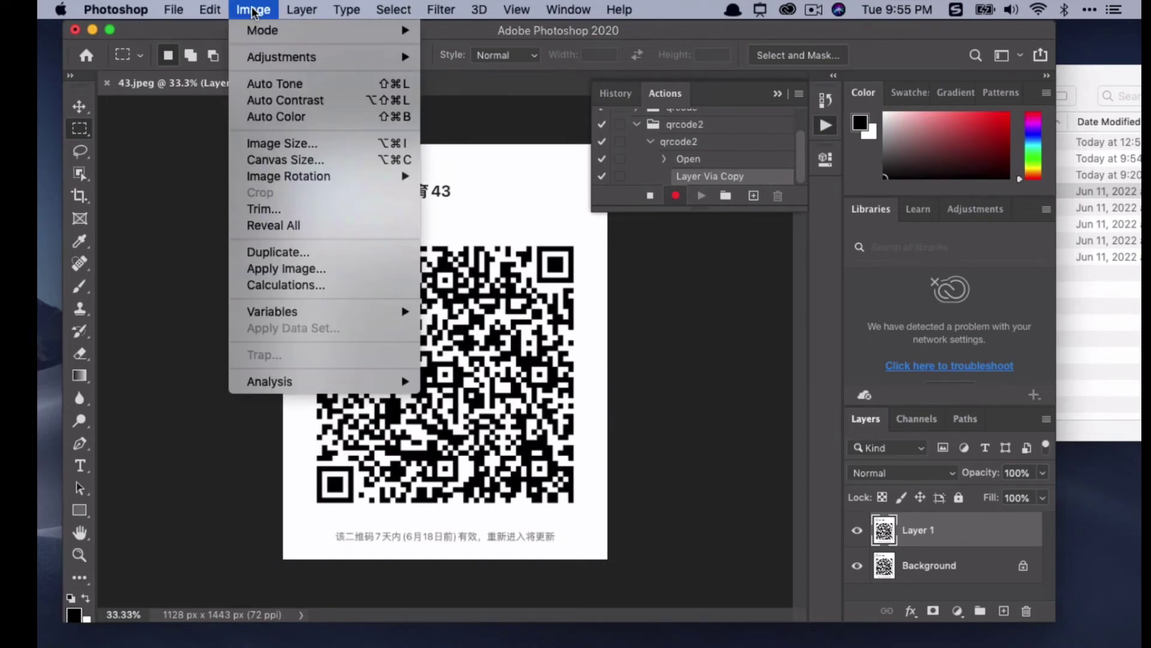
left_click(271, 143)
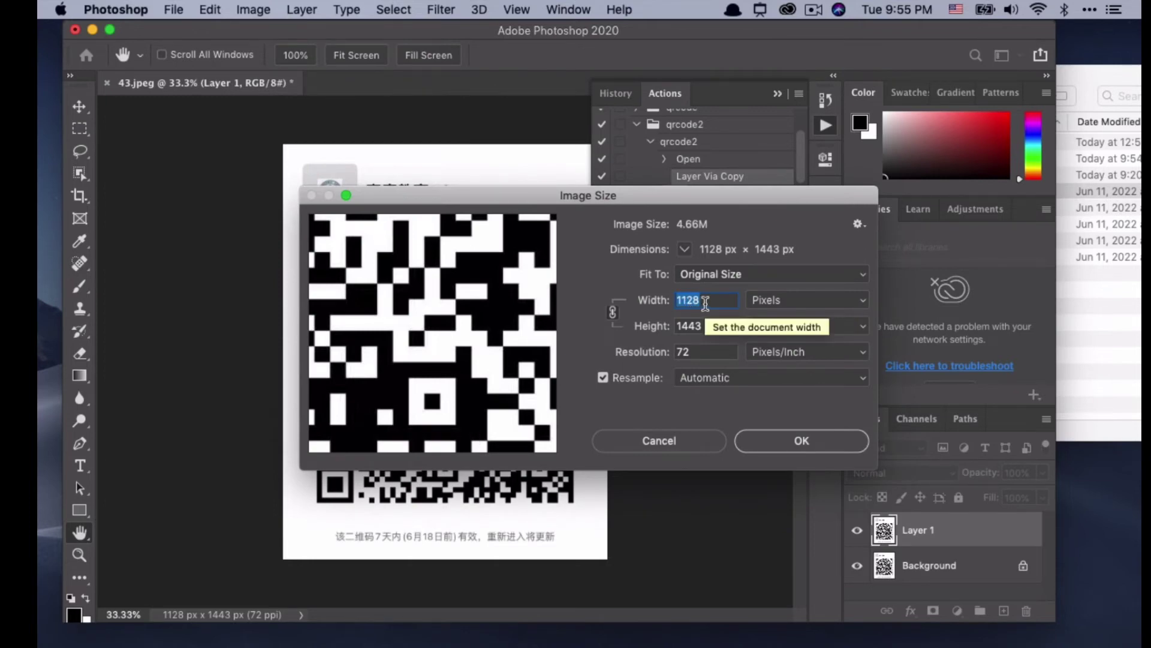
type("150")
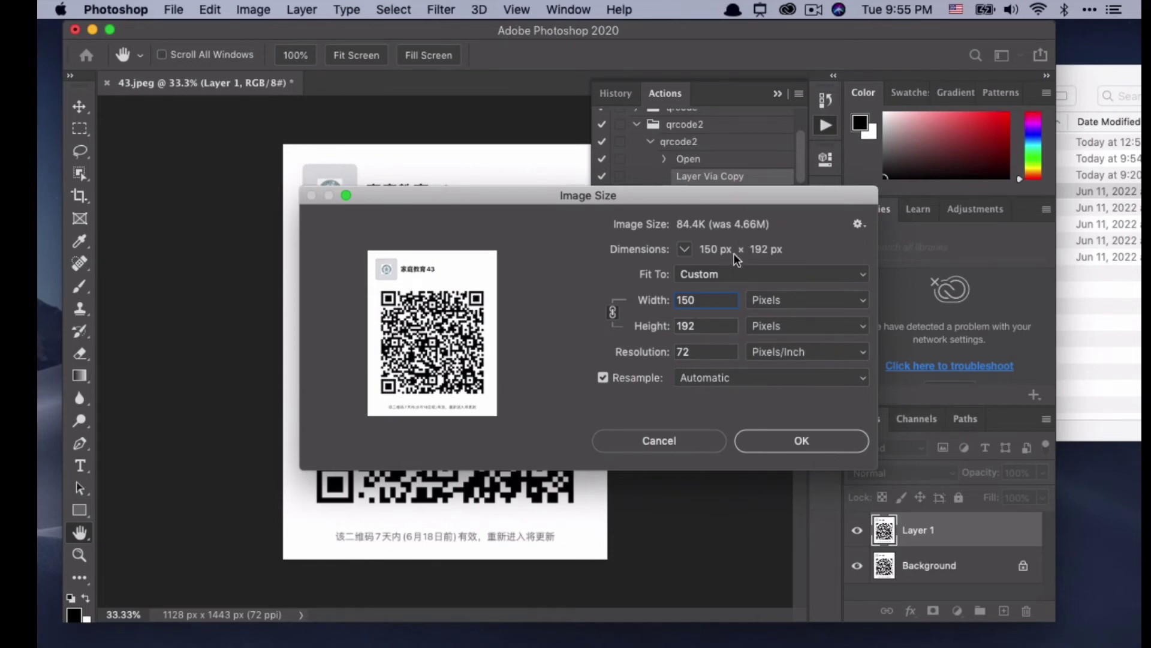
left_click(782, 442)
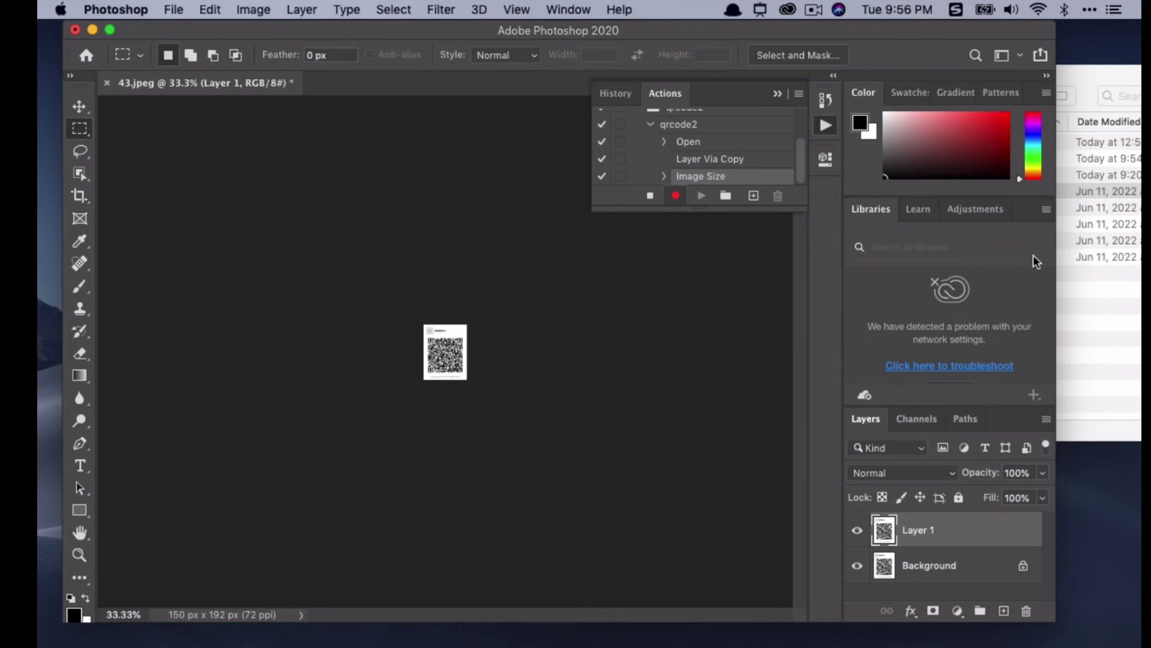
Open haibao.jpeg from the Desktop folder in Preview, measure the whole poster's size, close it and return to Photoshop
left_click(1086, 82)
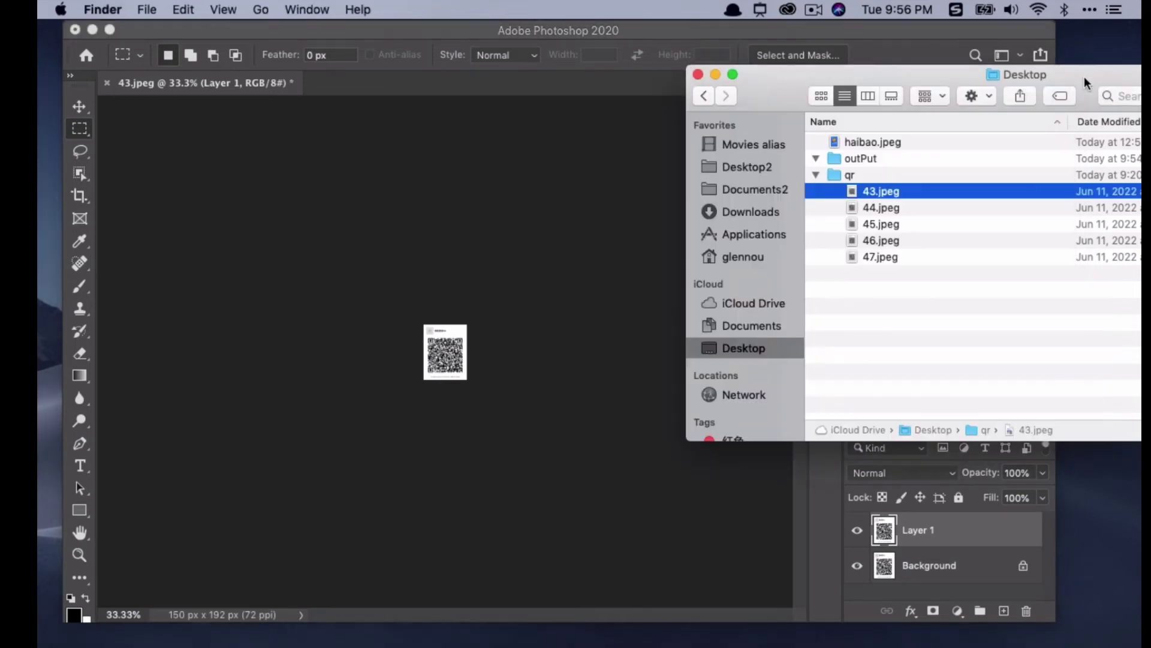
double_click(861, 143)
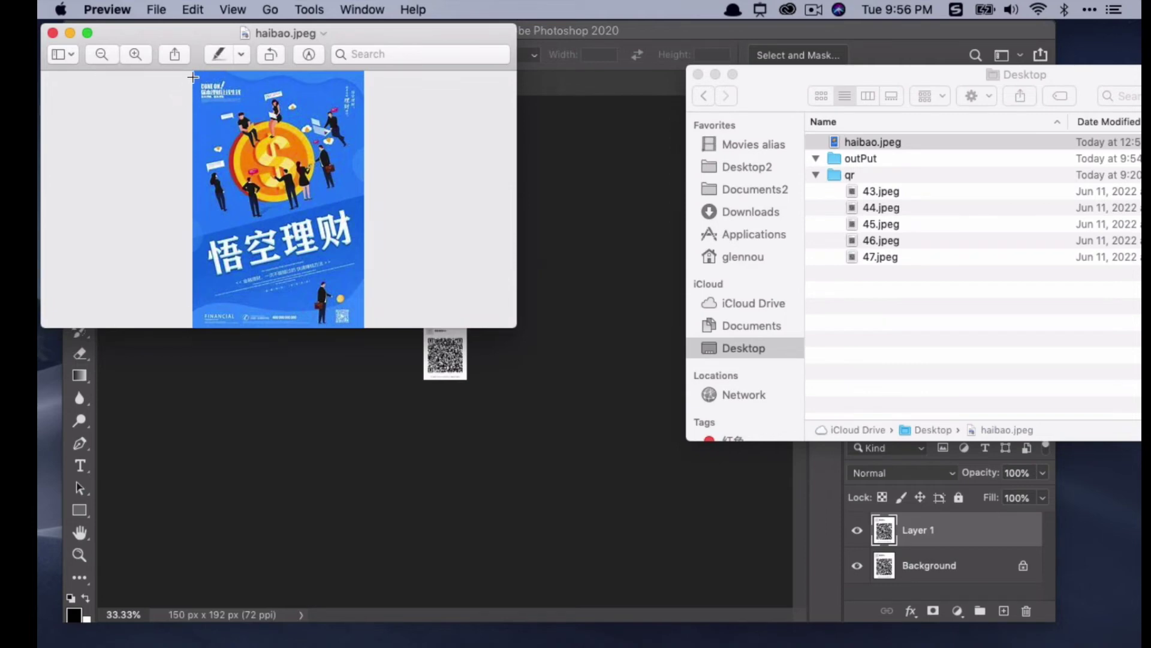
left_click_drag(193, 71, 365, 326)
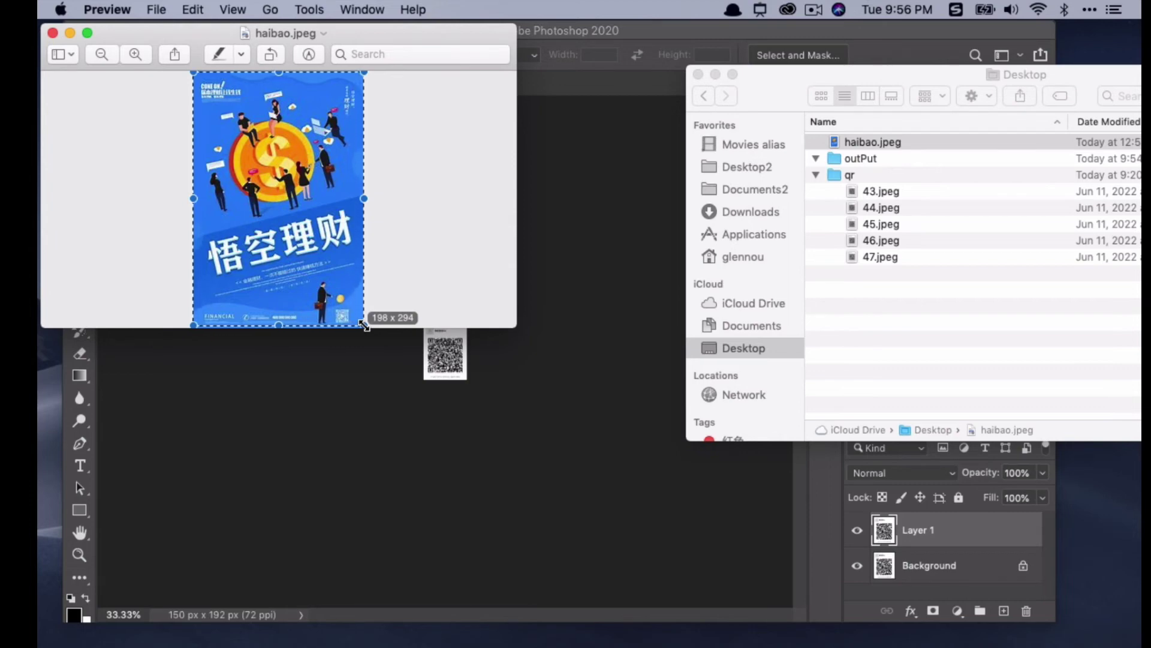
left_click_drag(364, 326, 367, 325)
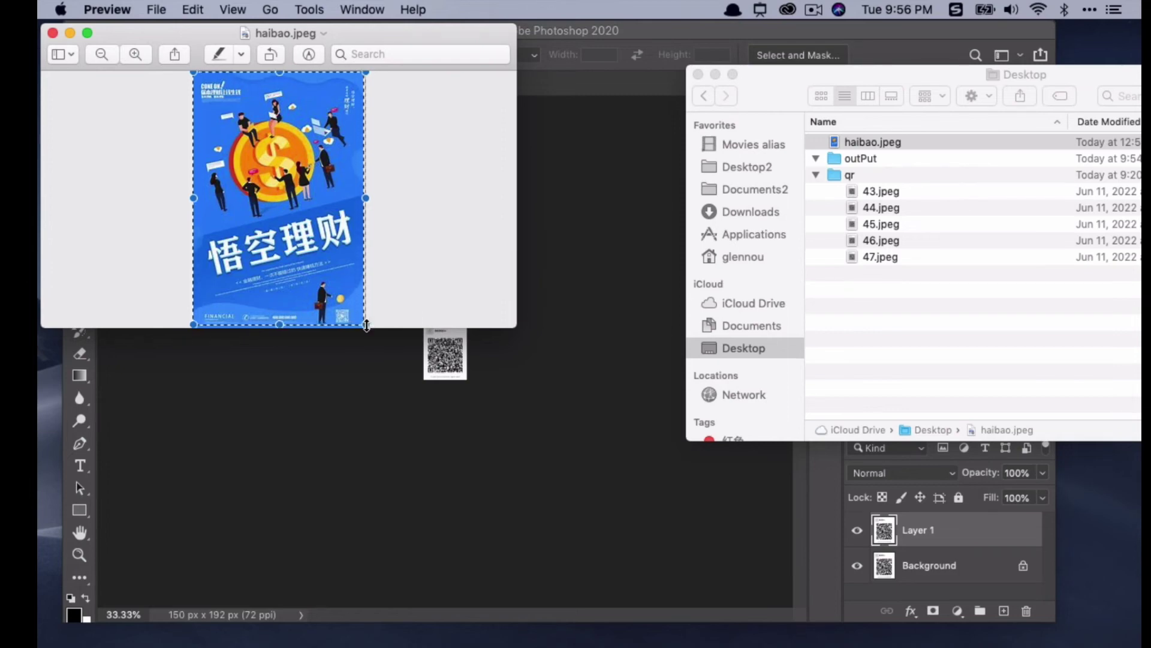
left_click(52, 34)
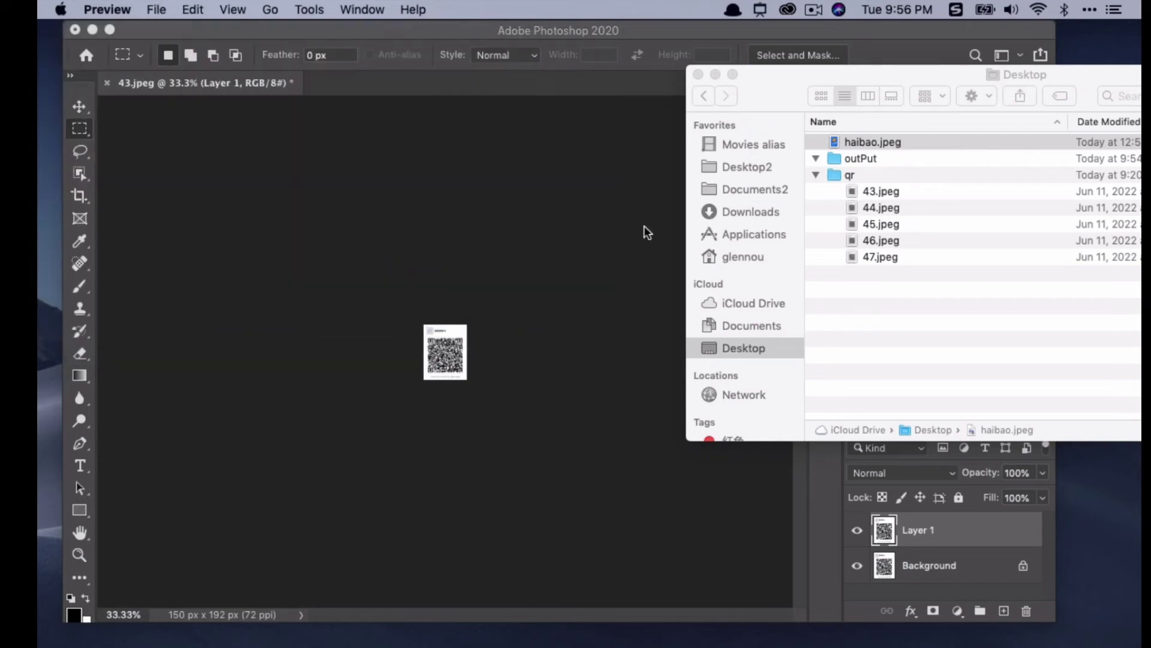
left_click(443, 227)
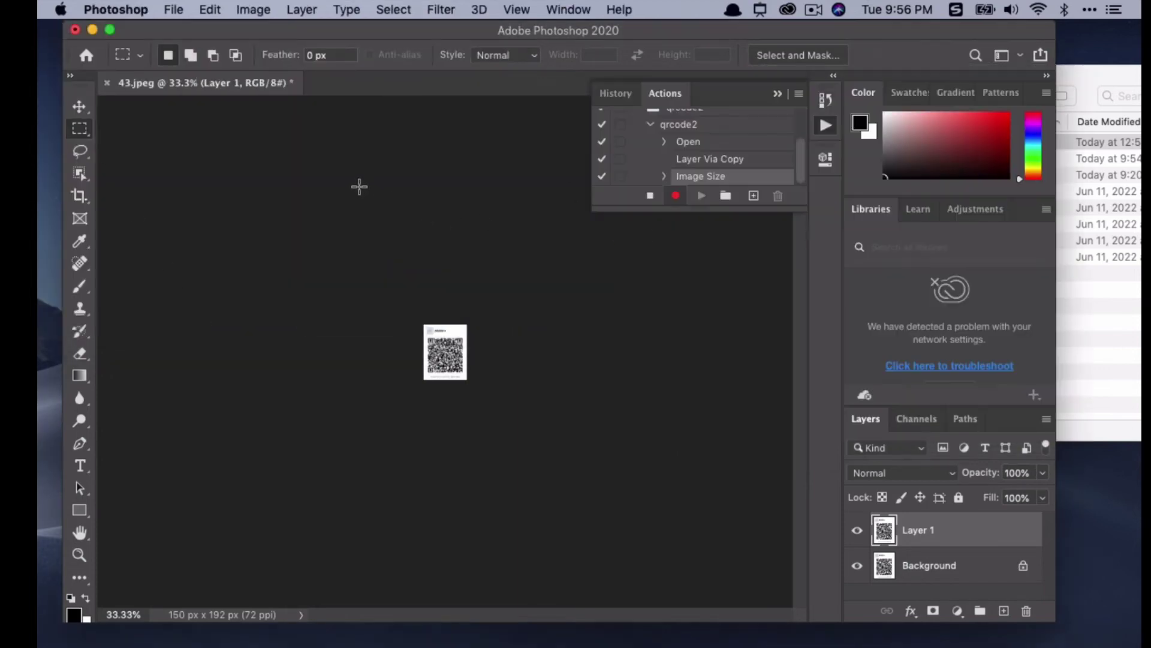
Open the Canvas Size settings for the QR code image and measure the whole haibao.jpeg poster in Preview
left_click(176, 10)
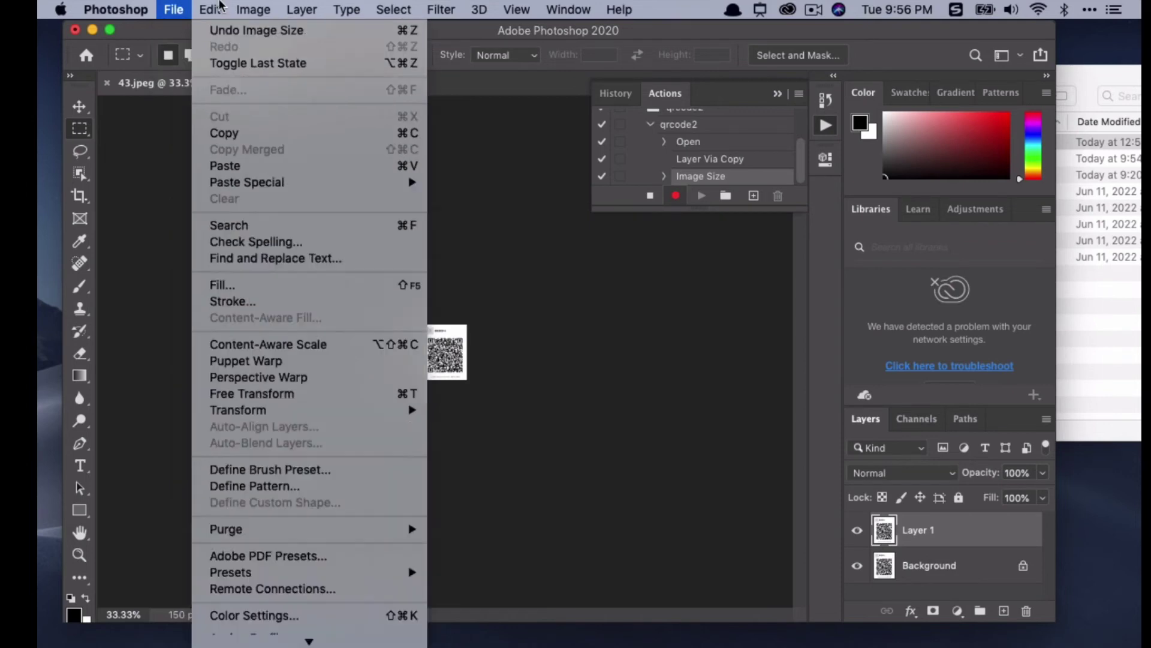
mouse_move(253, 10)
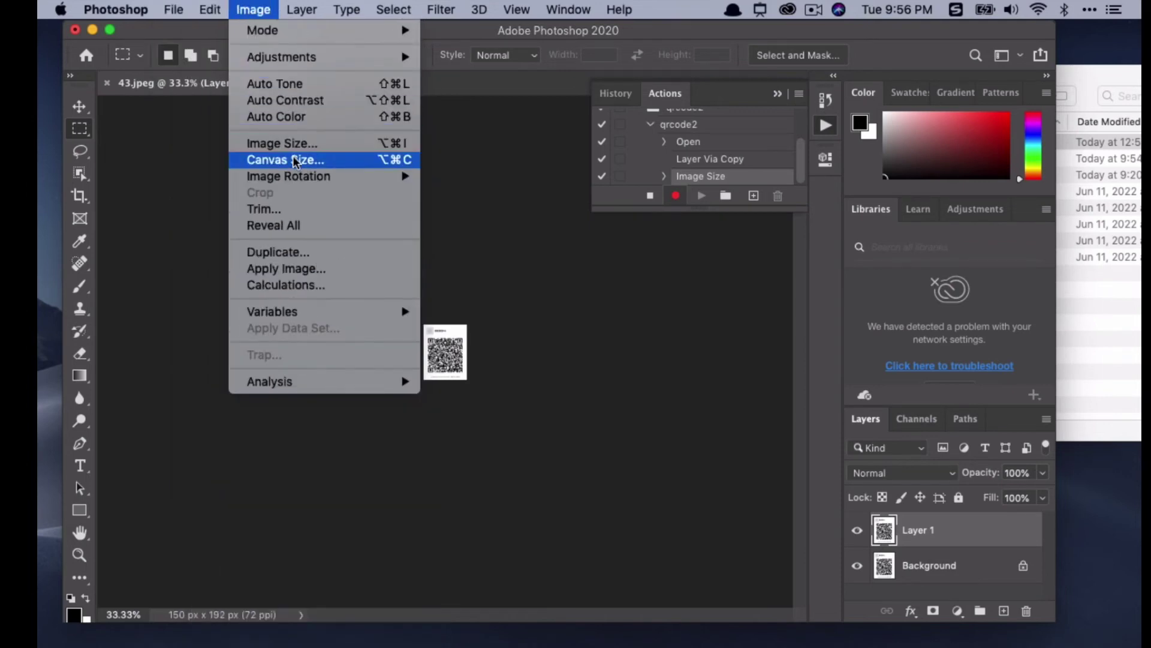
left_click(299, 160)
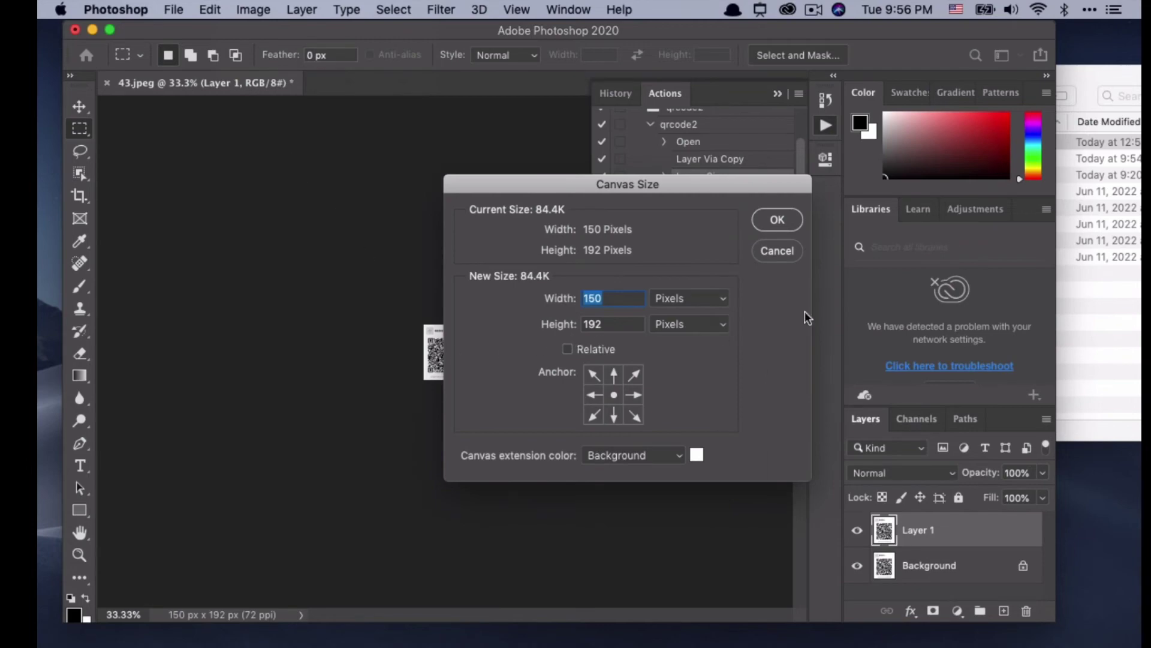
left_click(1107, 75)
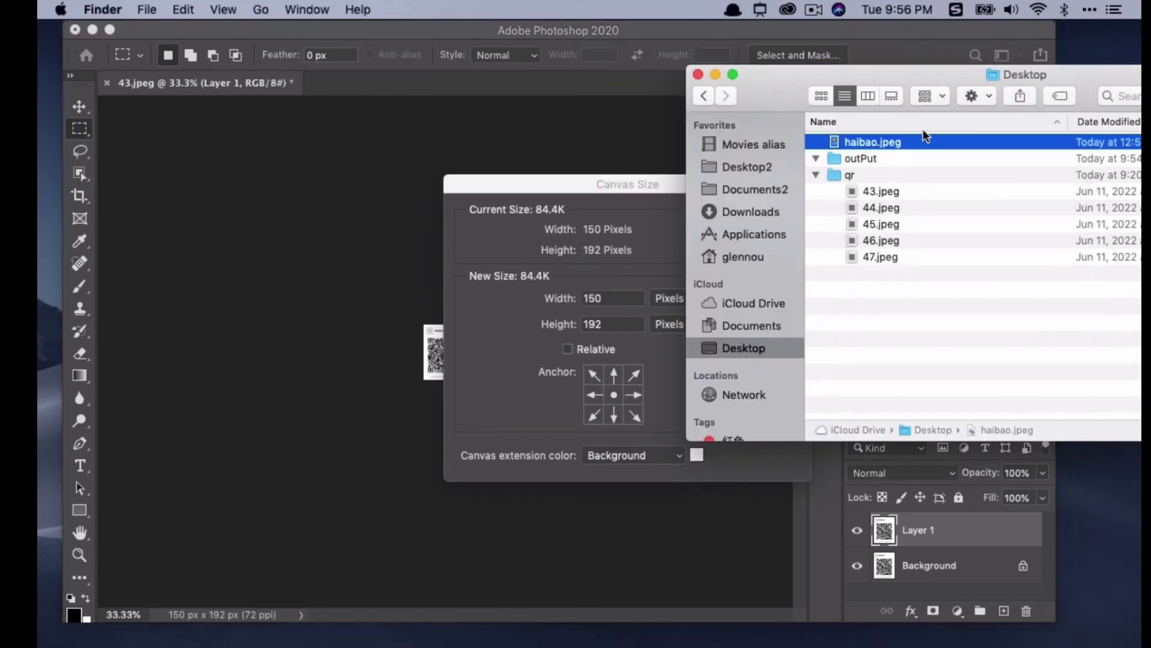
double_click(894, 144)
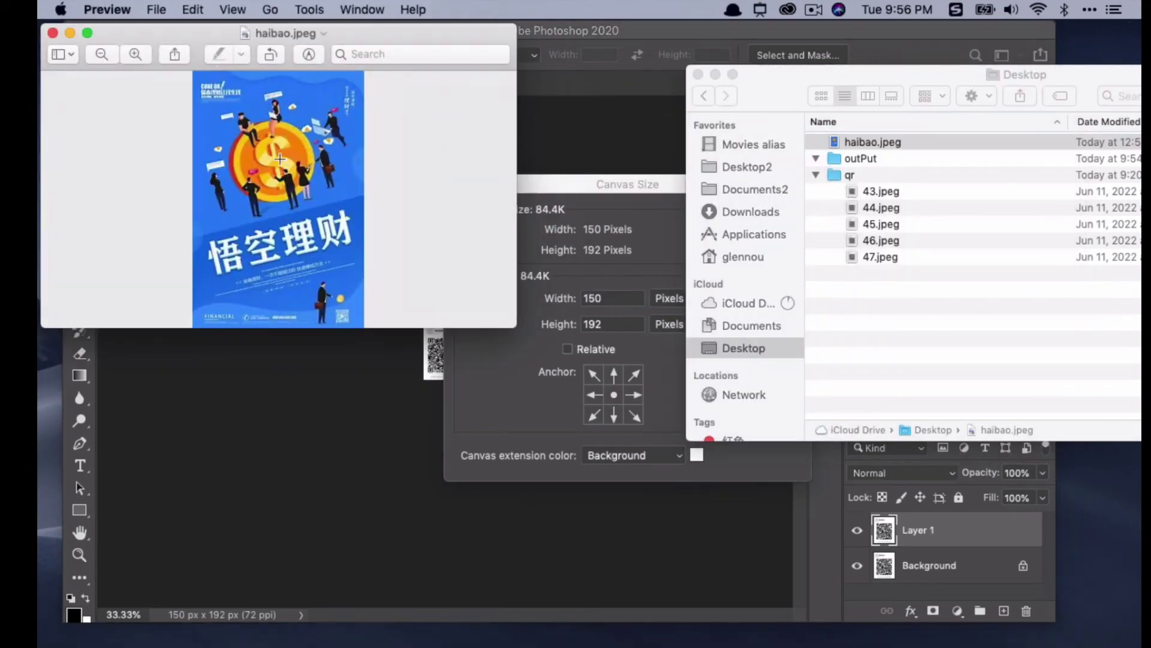
left_click_drag(202, 72, 362, 349)
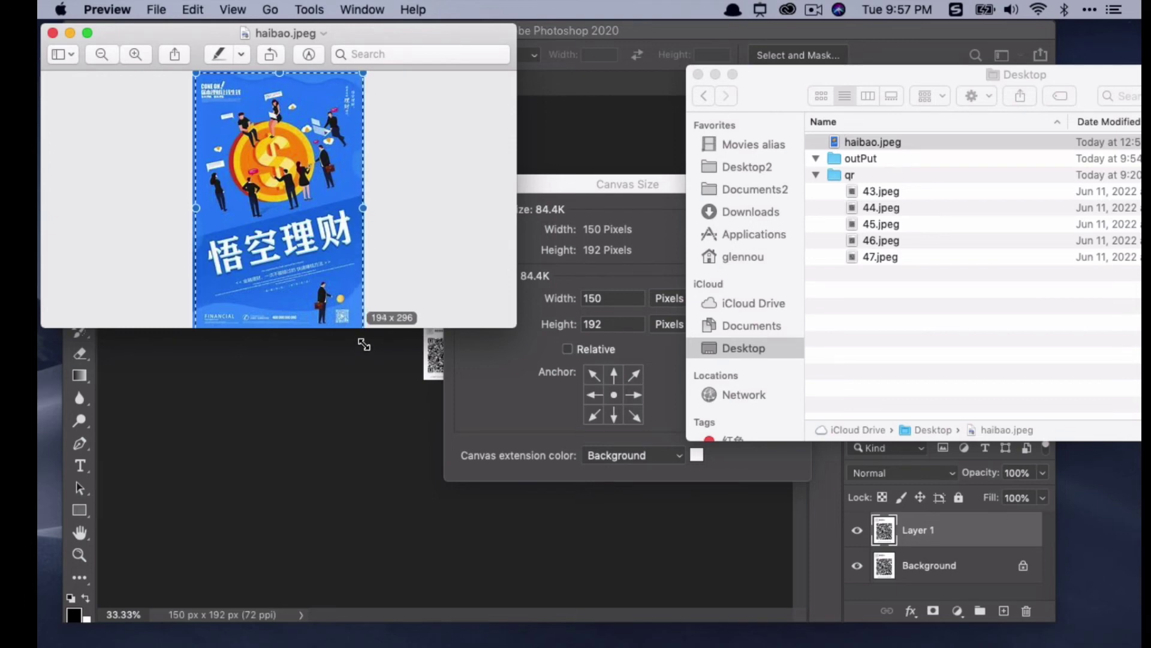
Return to Photoshop and set the canvas size to 200 pixels wide and 300 pixels high
left_click(557, 189)
type("200")
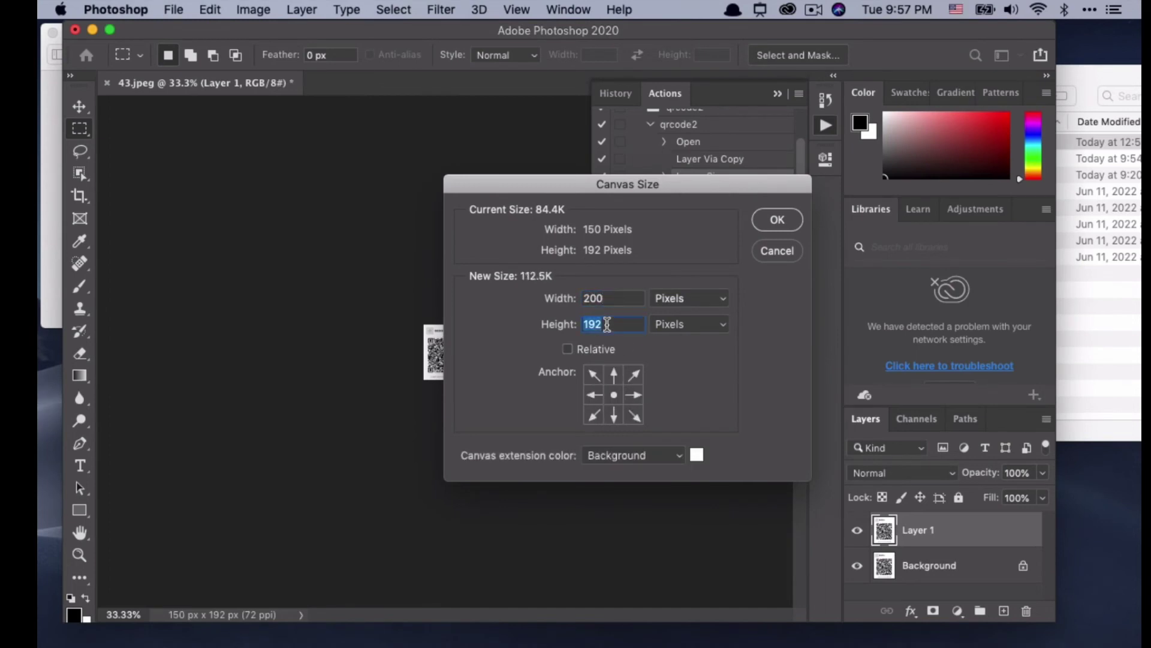
type("300")
left_click(773, 220)
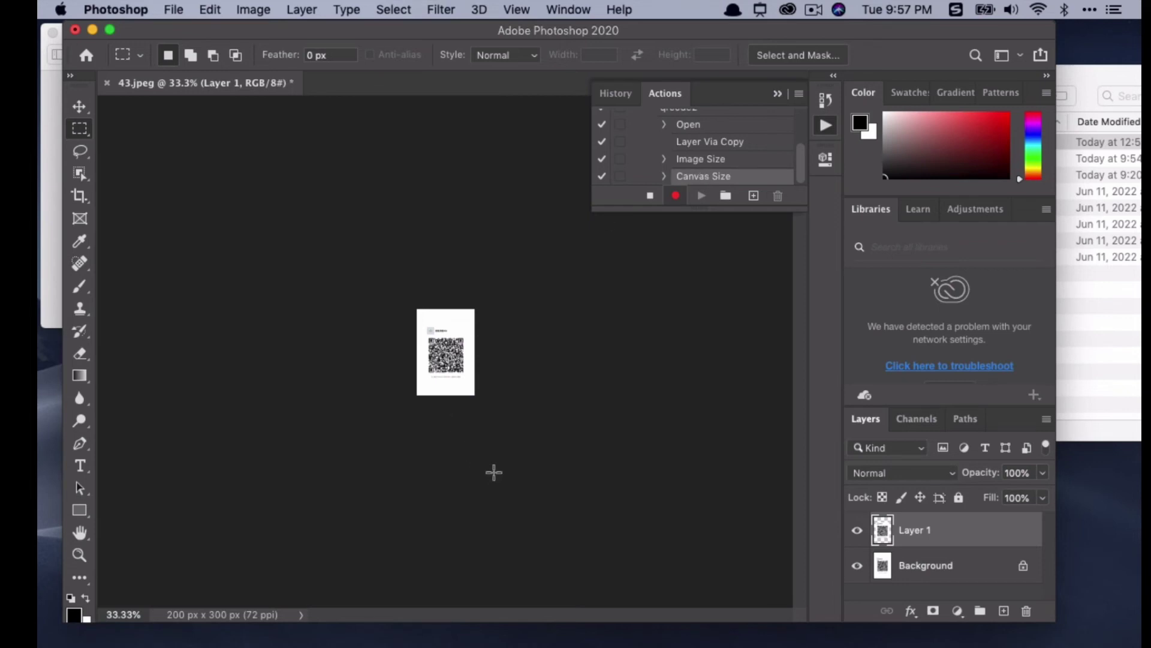
Place haibao.jpeg from the Desktop folder into the 43.jpeg document and move Layer 1 above it
left_click(1110, 68)
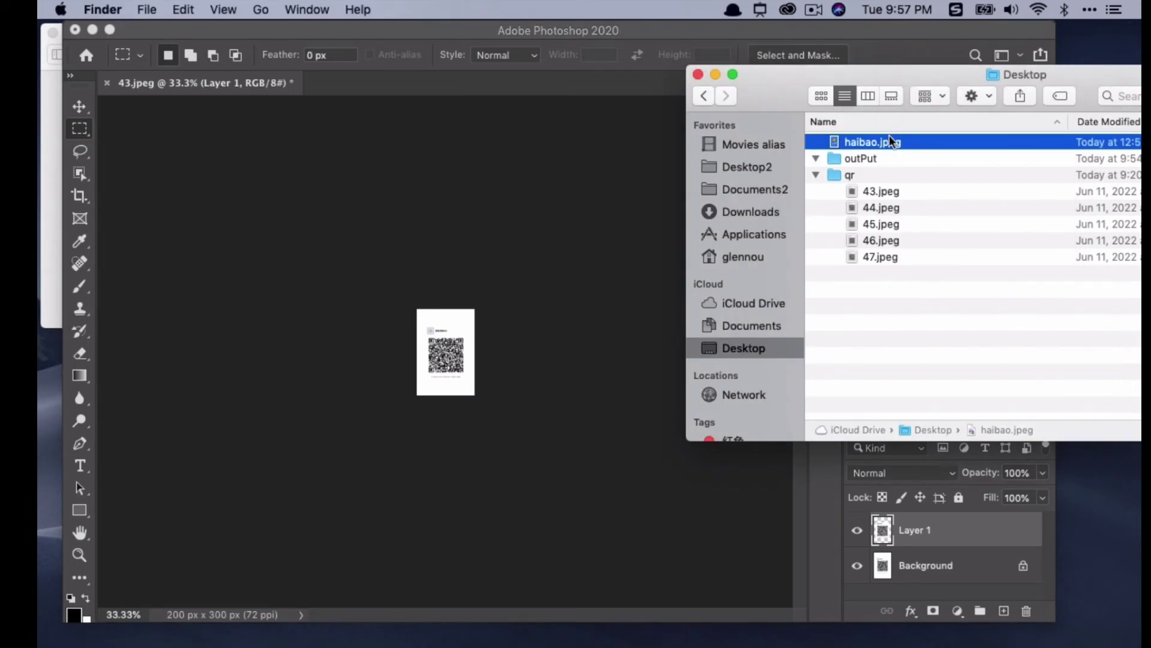
left_click_drag(890, 146, 507, 273)
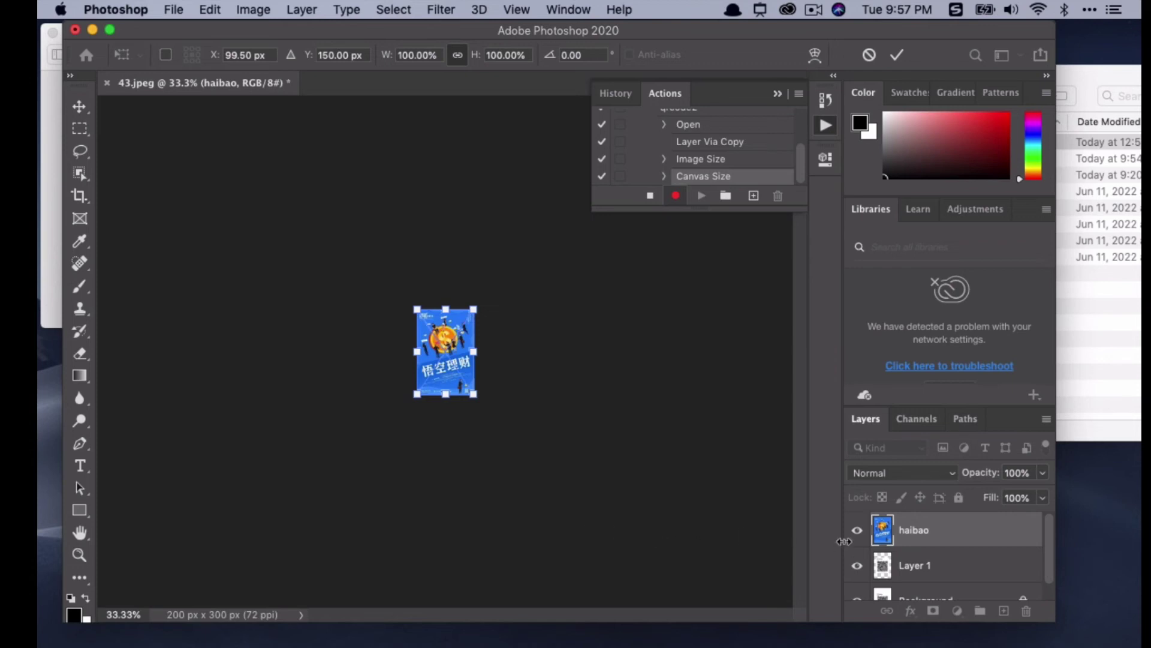
key("Return")
left_click_drag(902, 569, 903, 522)
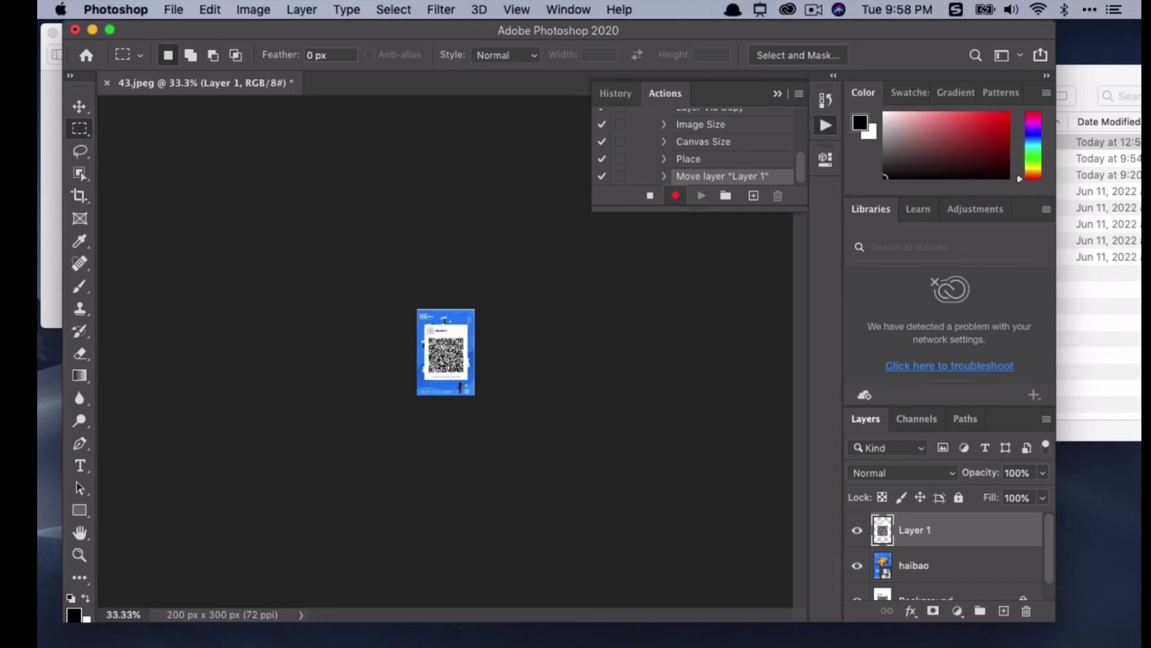
Scale the QR code layer to about 52% in the poster's lower-right corner and start Save As, applying the transformation
key("super+t")
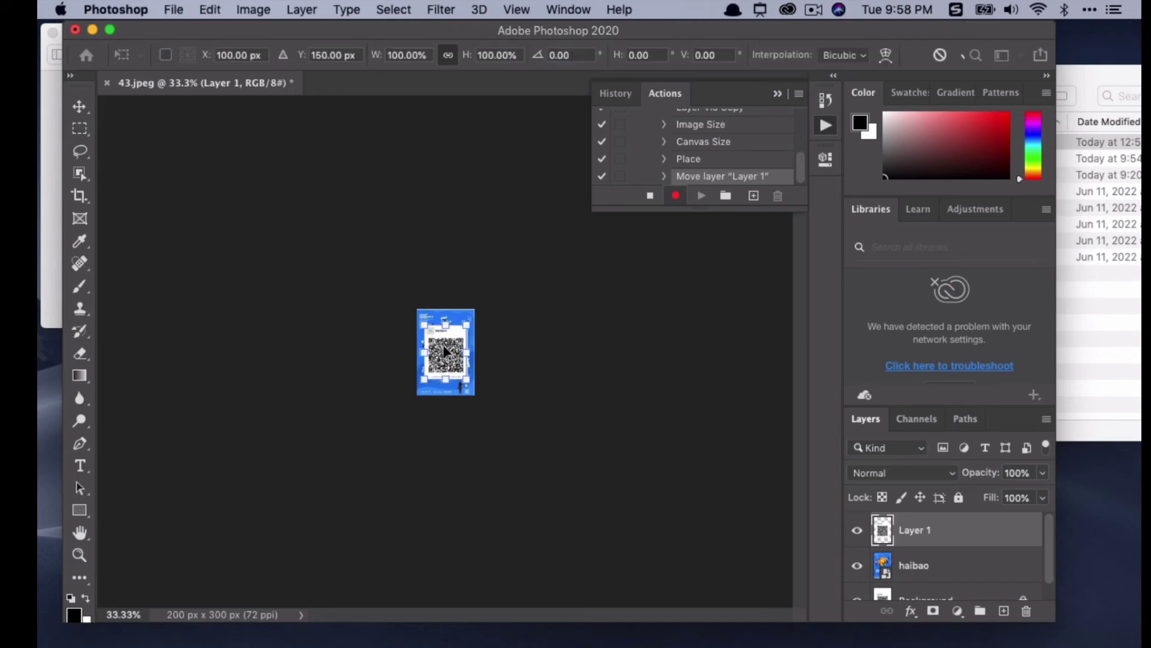
left_click_drag(424, 323, 464, 383)
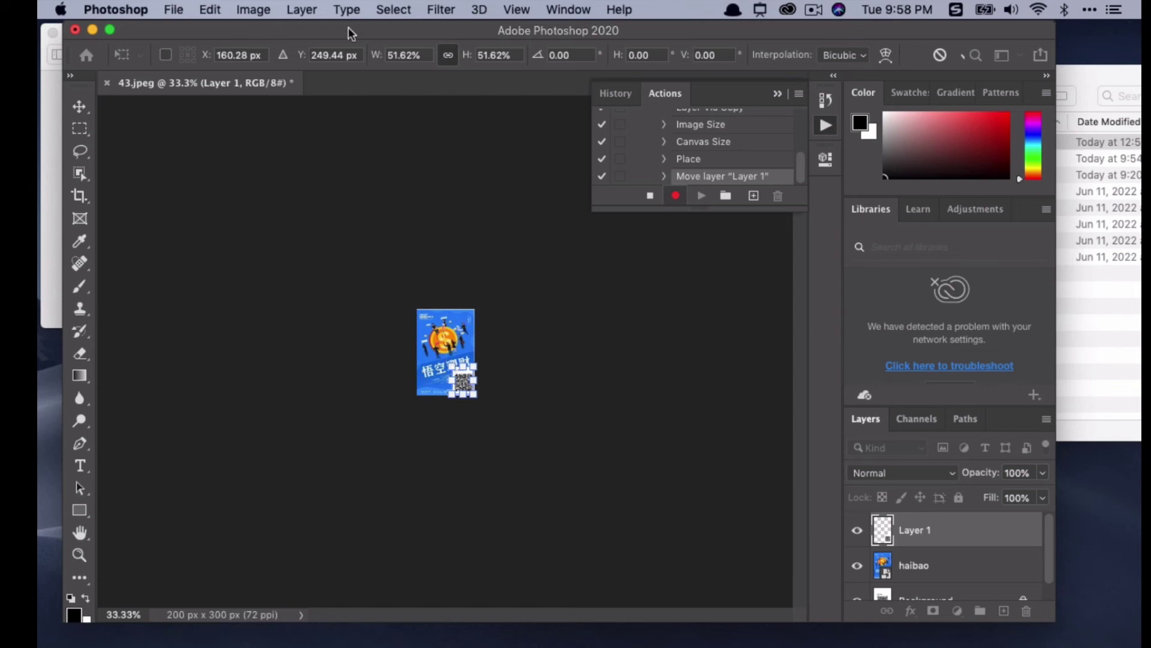
left_click(174, 9)
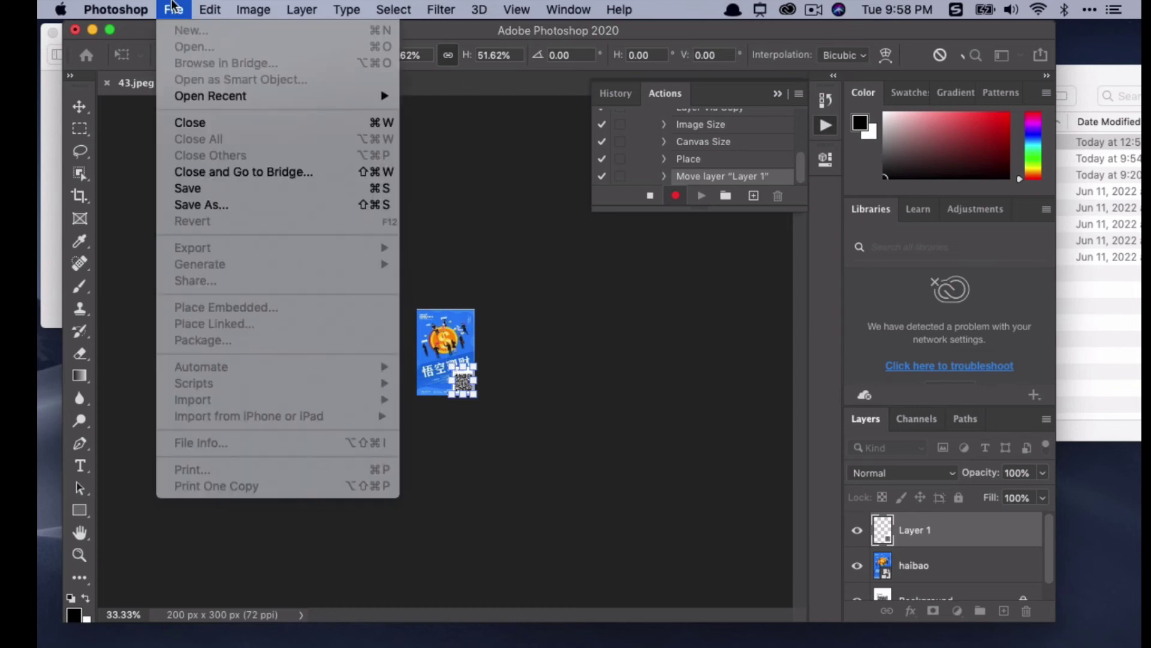
left_click(182, 207)
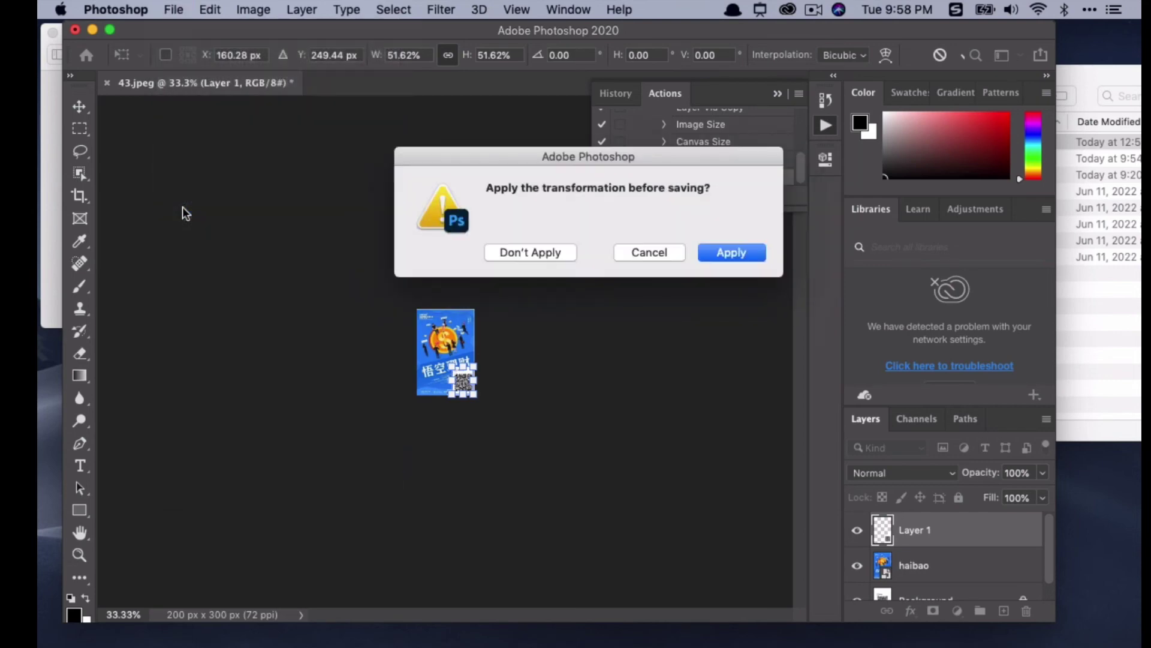
left_click(721, 253)
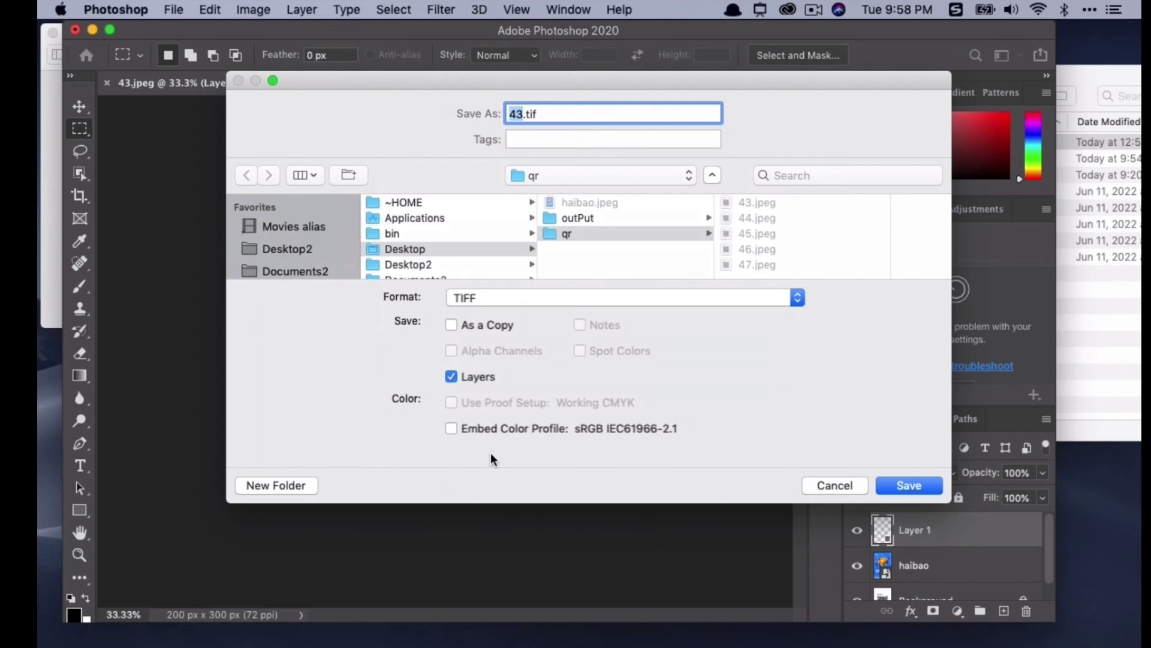
Save the poster as 43.jpg in JPEG format in the outPut folder at quality 8 and stop recording the action
left_click(793, 296)
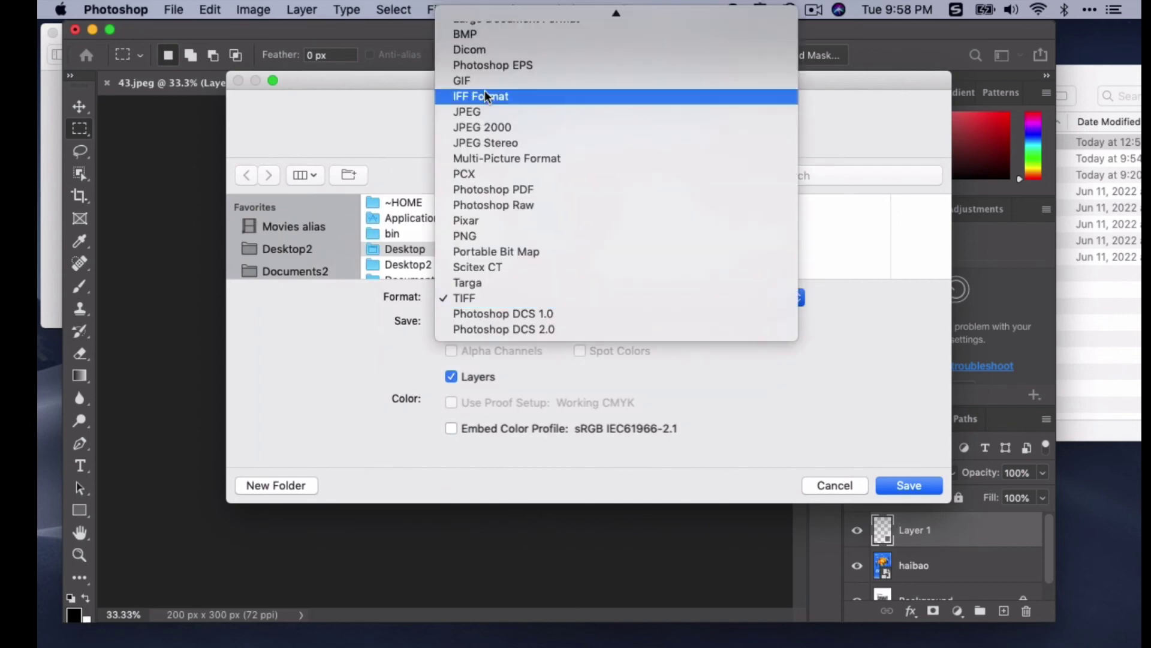
left_click(483, 112)
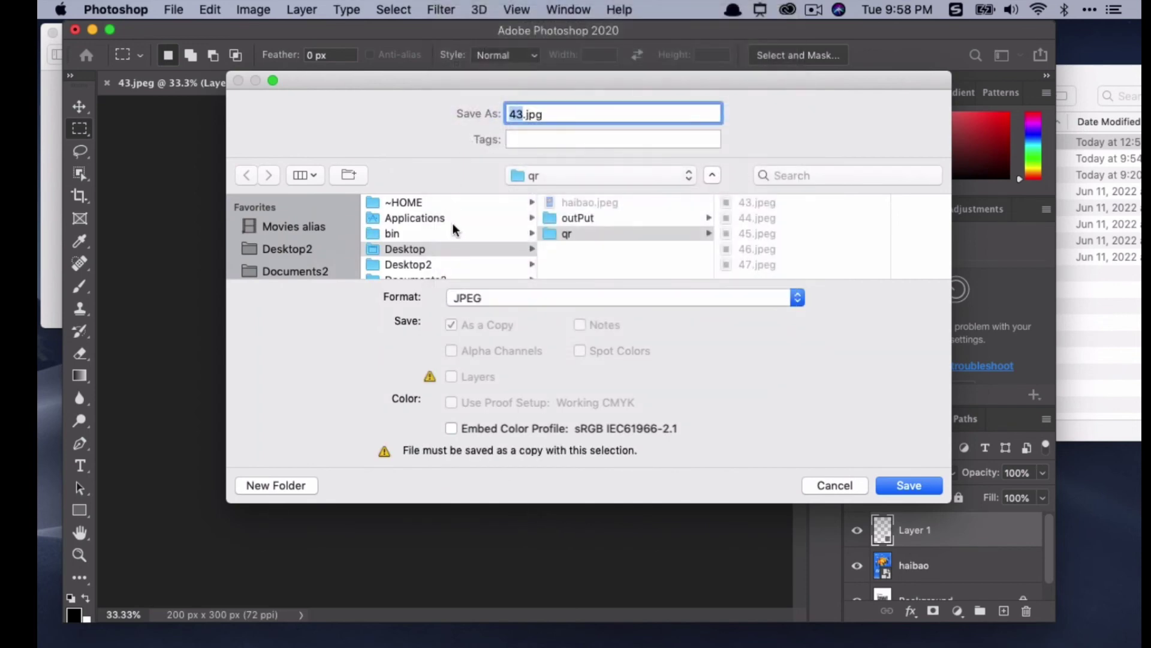
left_click(577, 220)
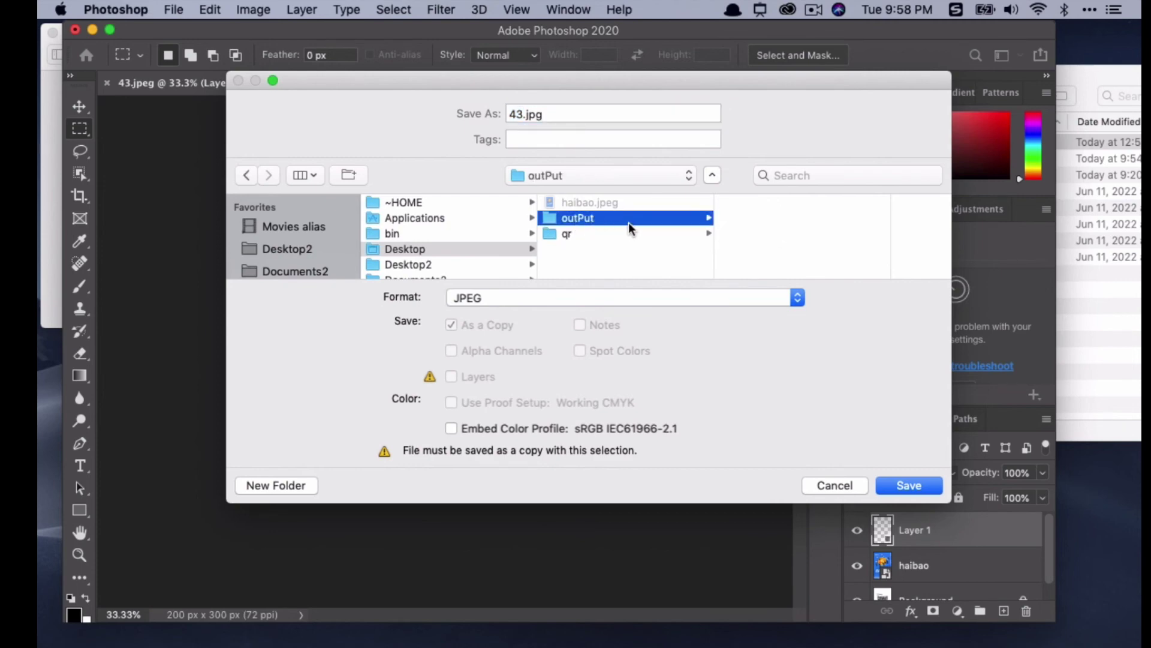
left_click(880, 480)
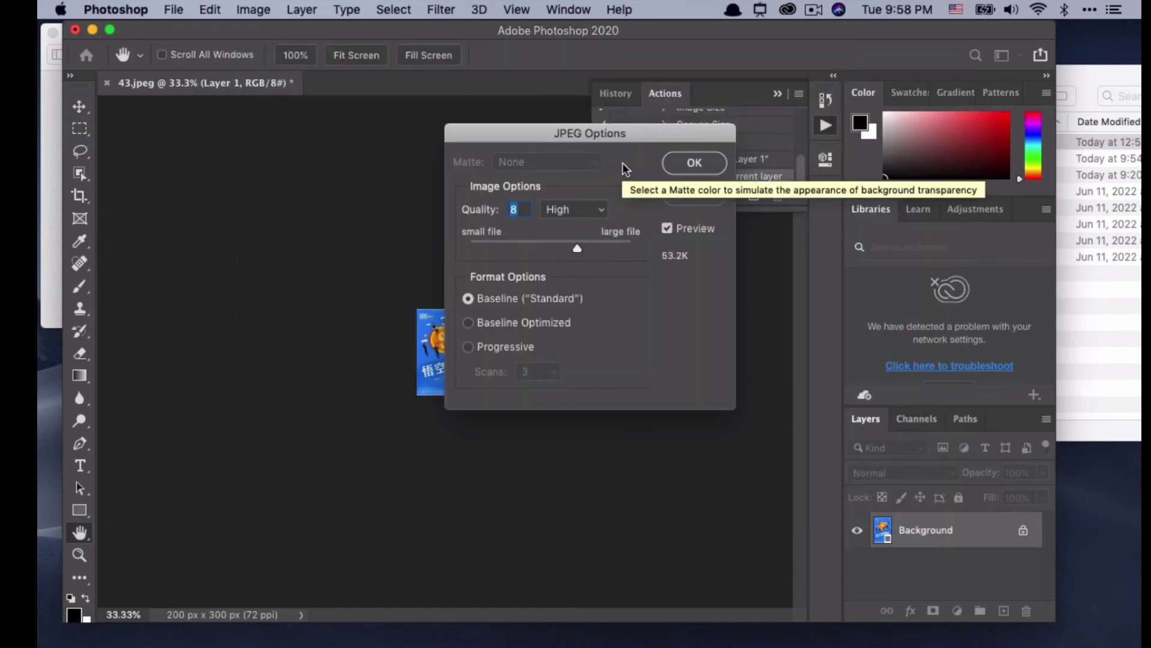
left_click(693, 163)
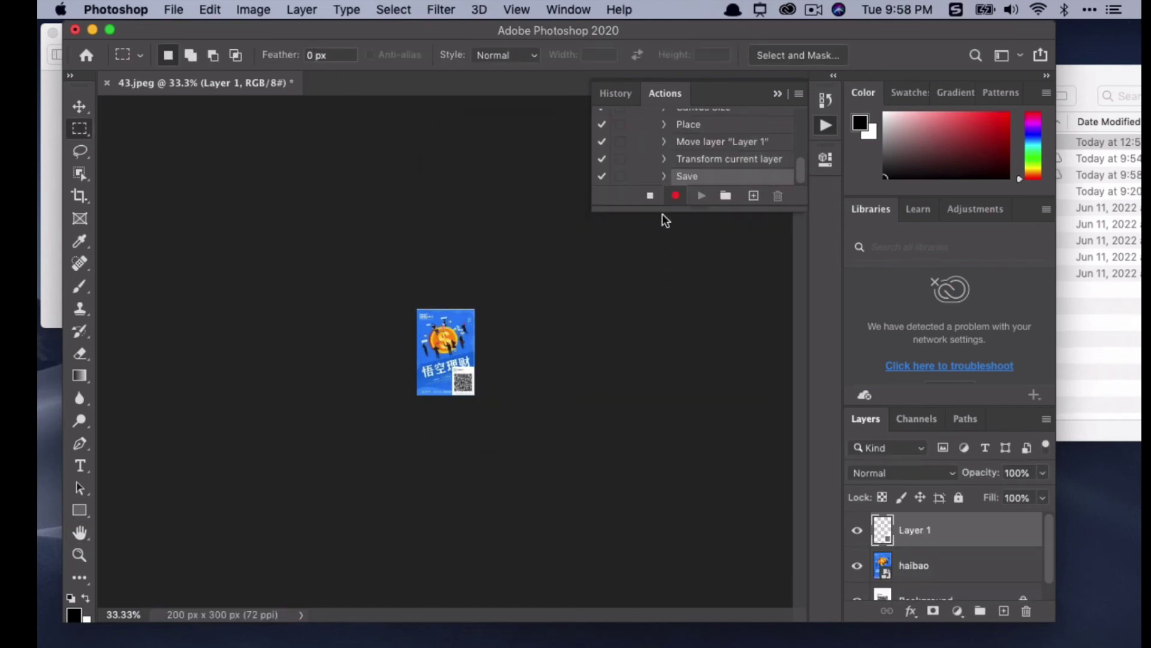
left_click(650, 196)
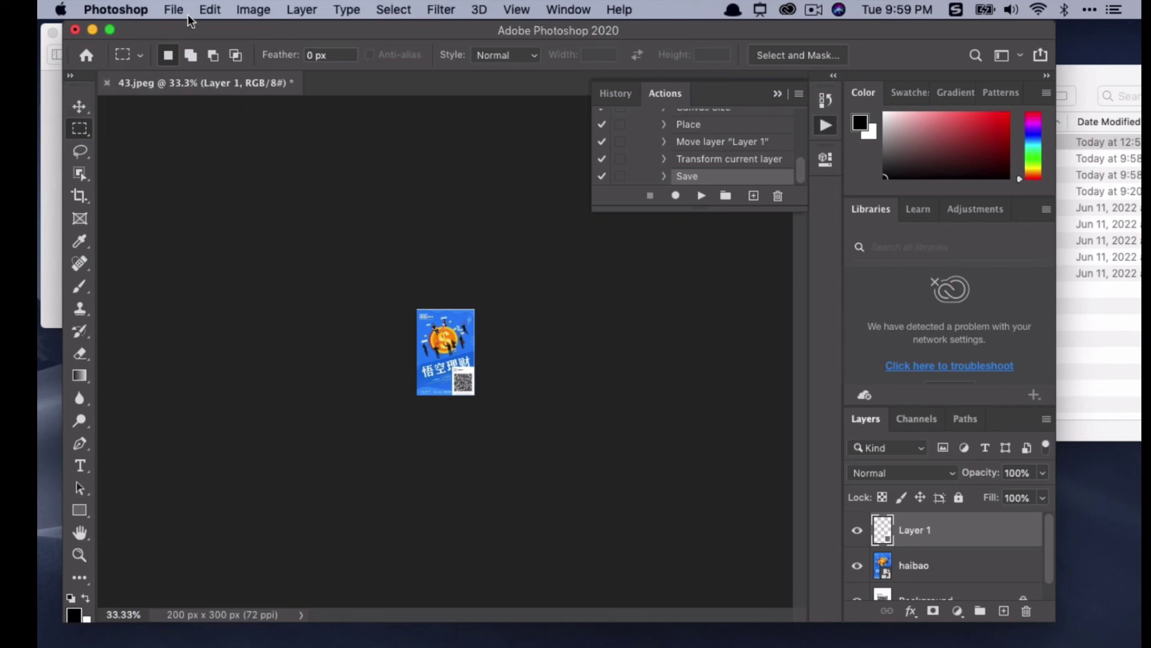
Open the Batch settings for the qrcode2 action and move the dialog clear of the recorded action steps
left_click(172, 9)
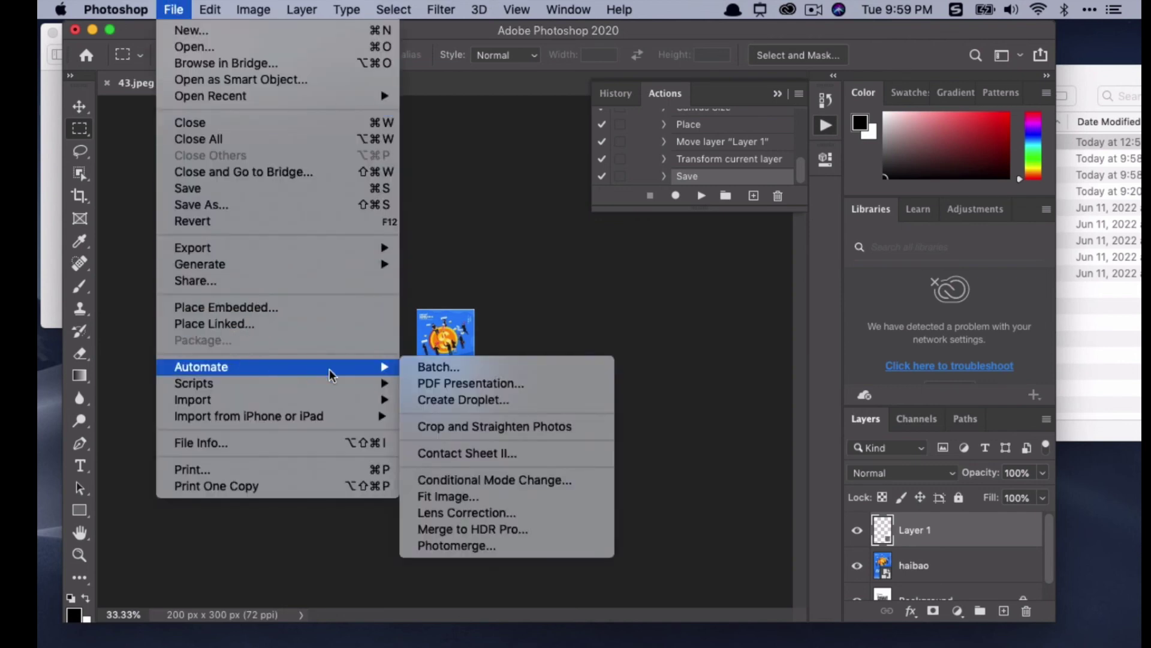
mouse_move(372, 367)
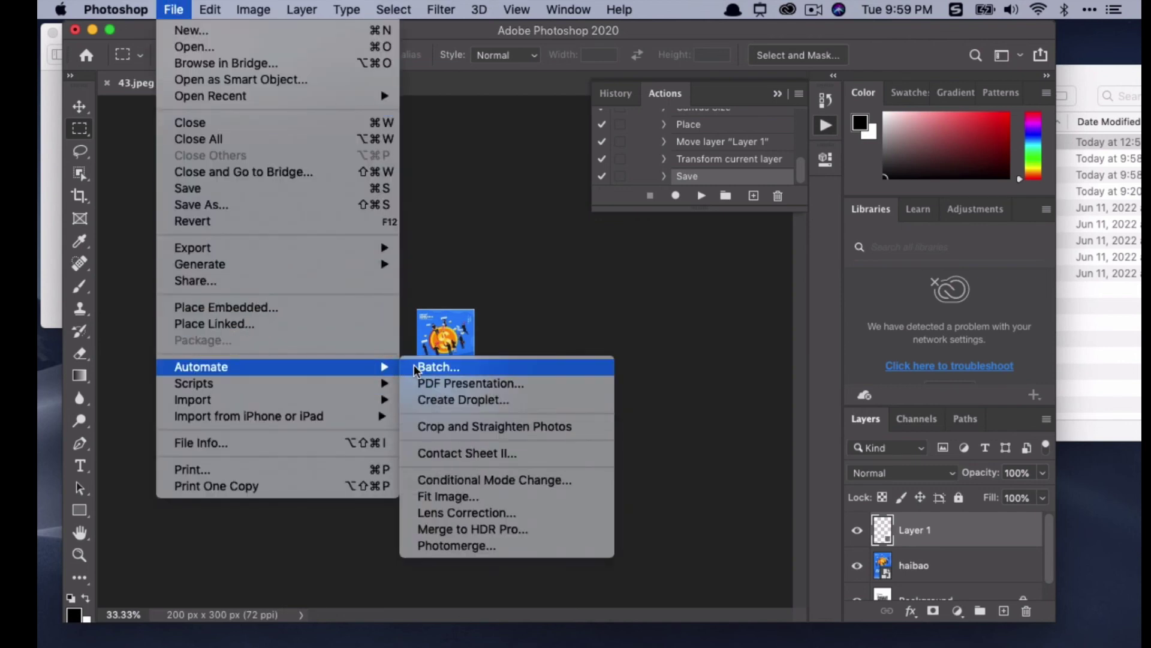
left_click(414, 366)
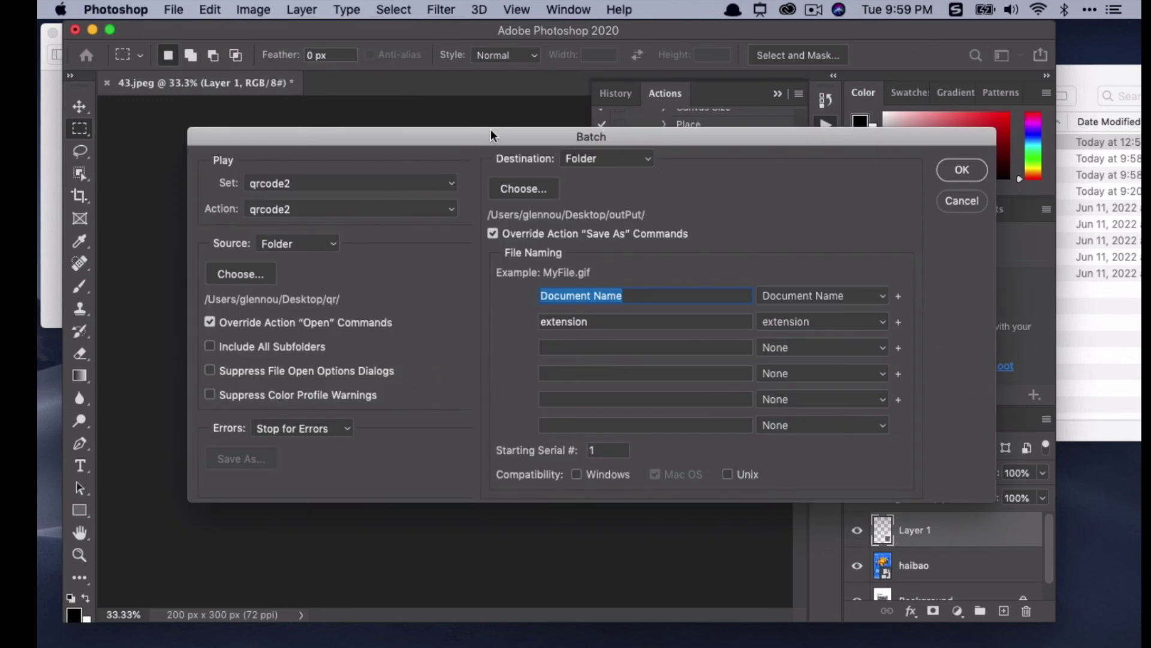
left_click_drag(491, 133, 444, 213)
scroll(709, 155, "up", 5)
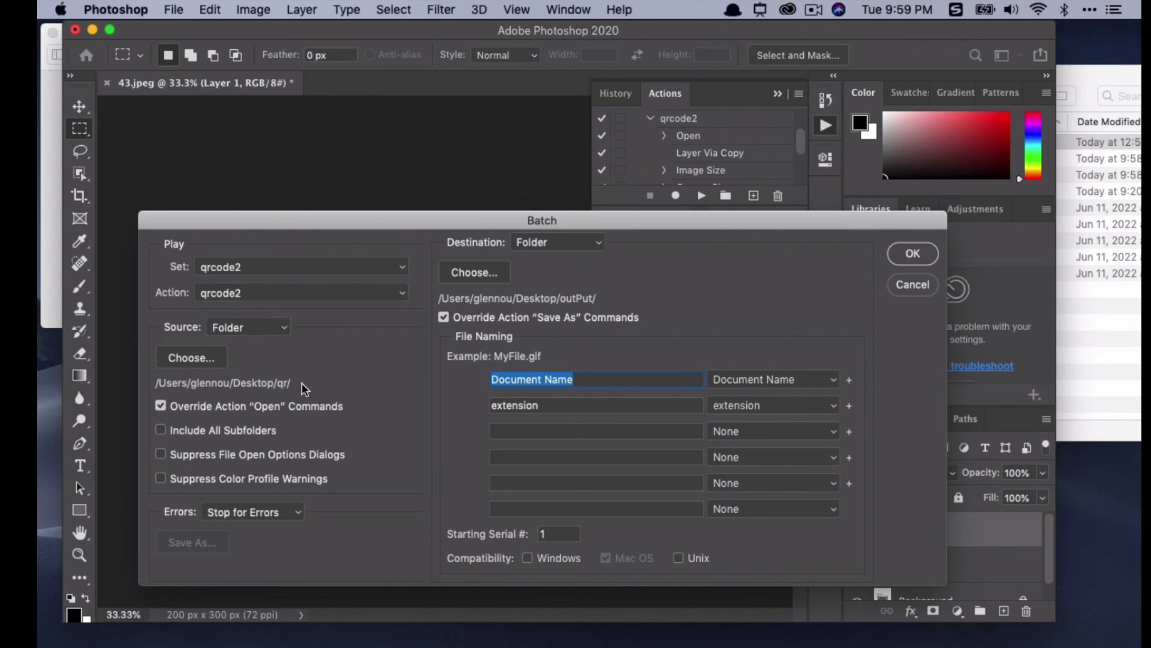
In Finder, move 43.jpg from outPut to the Trash, and run Photoshop's qrcode2 batch from the qr folder into outPut
left_click(1119, 77)
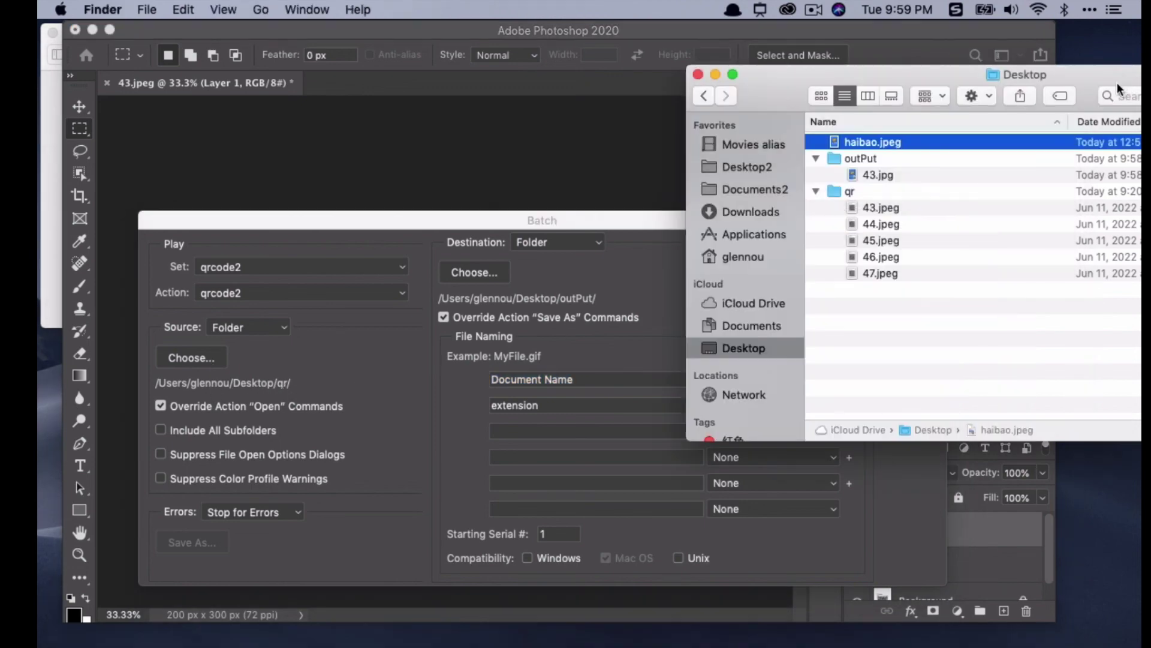
left_click(874, 173)
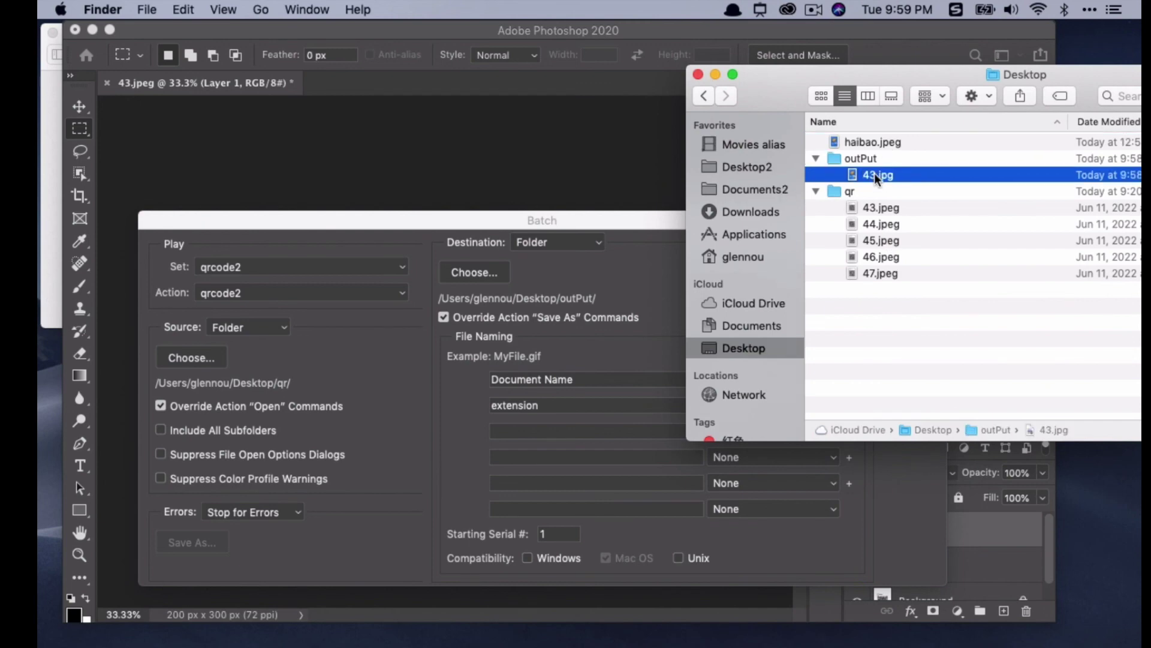
right_click(874, 172)
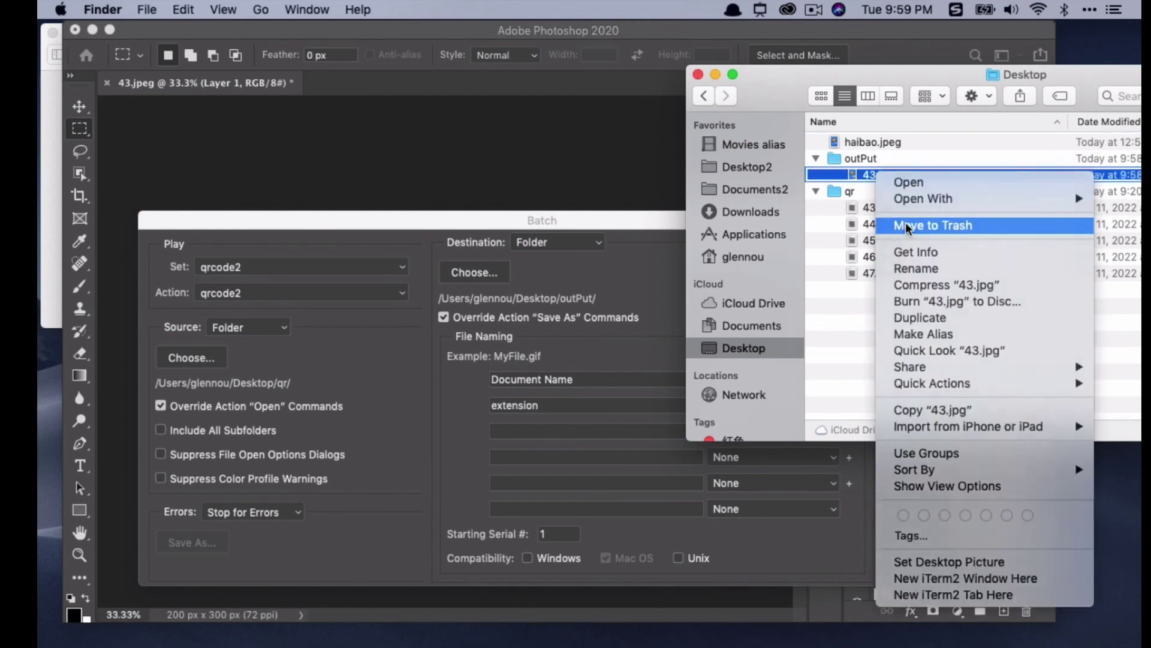
left_click(905, 223)
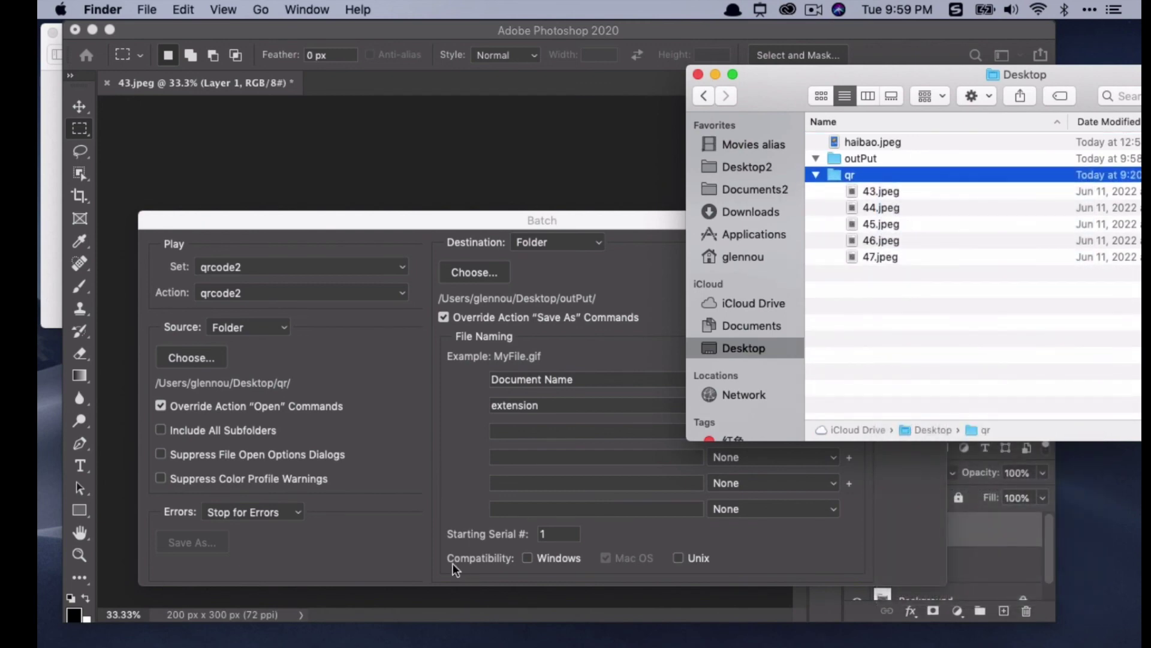
left_click(426, 404)
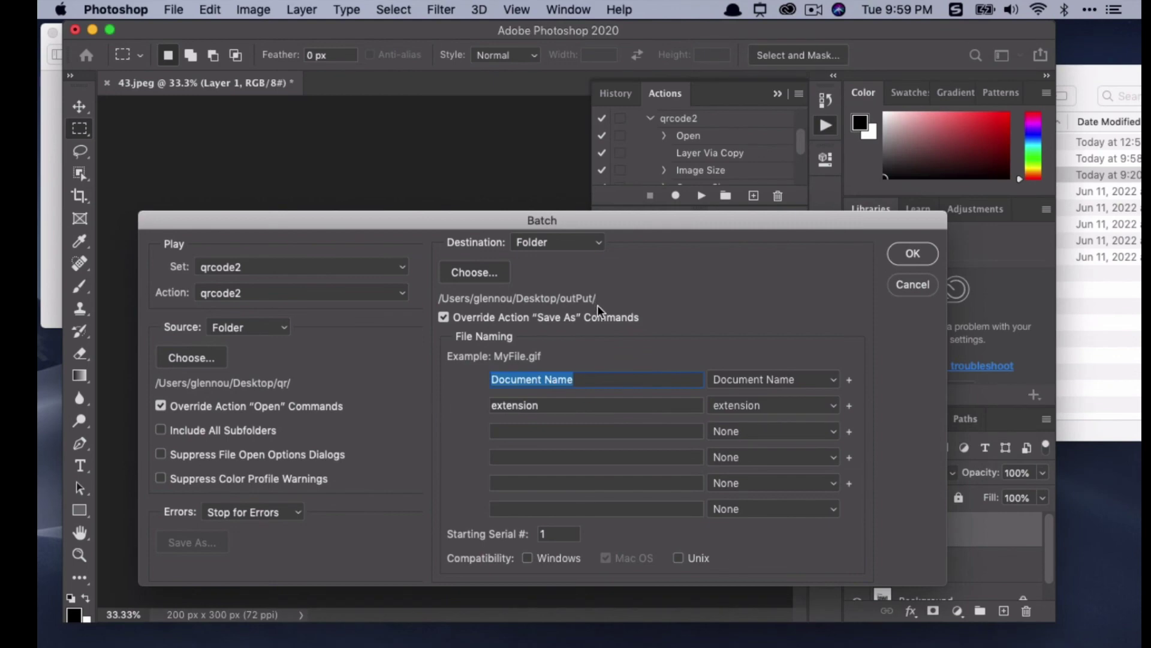
left_click(903, 254)
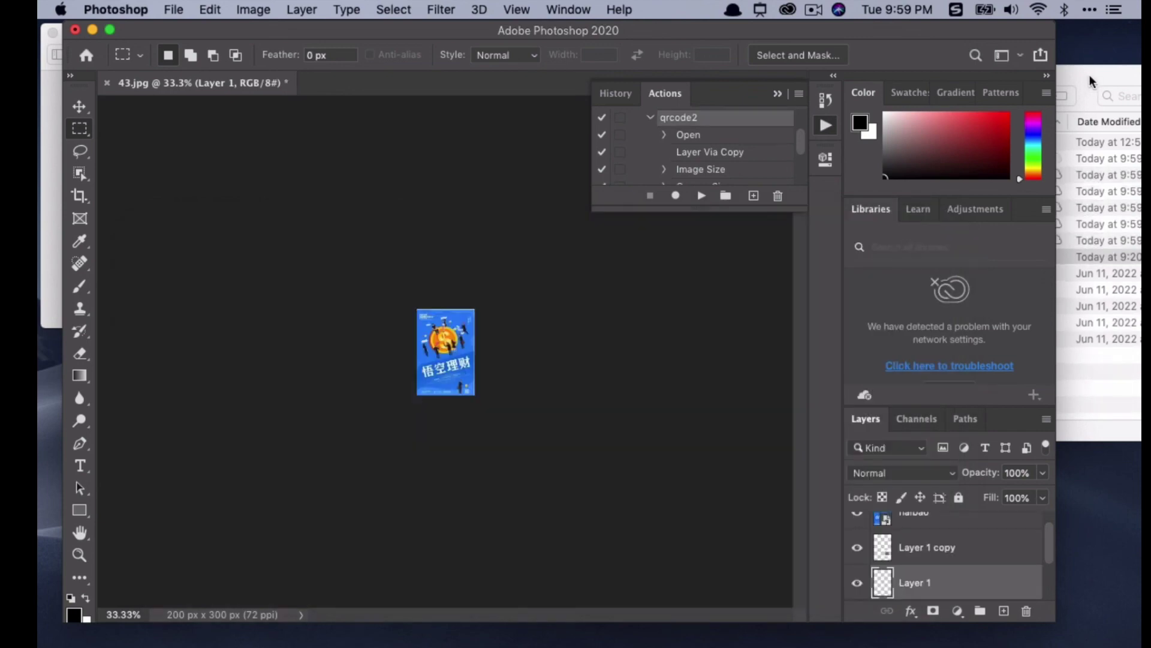
In Finder, open 43.jpg from the outPut folder in Preview to inspect the batch result and close it
left_click_drag(1088, 74, 675, 132)
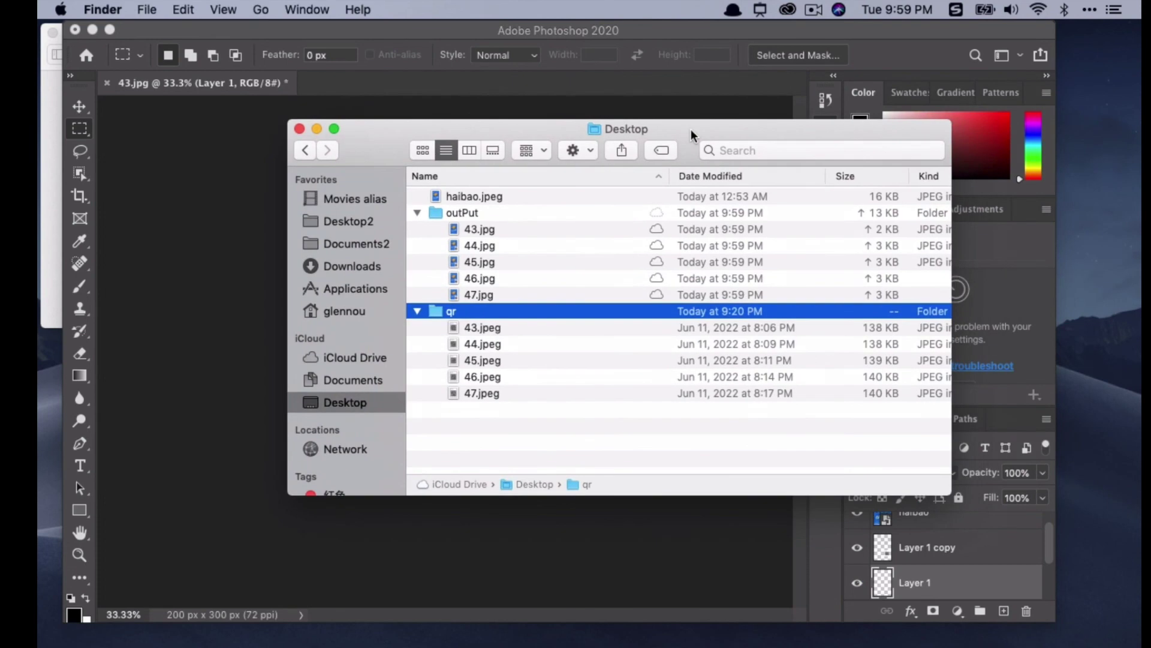
double_click(477, 229)
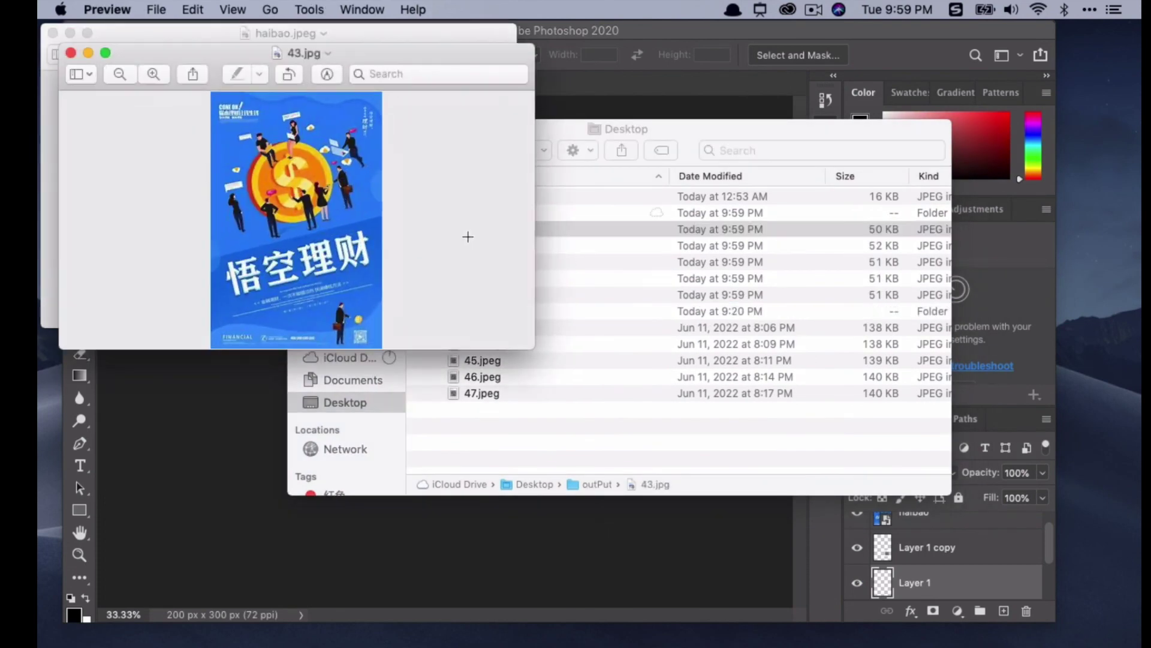
left_click(71, 53)
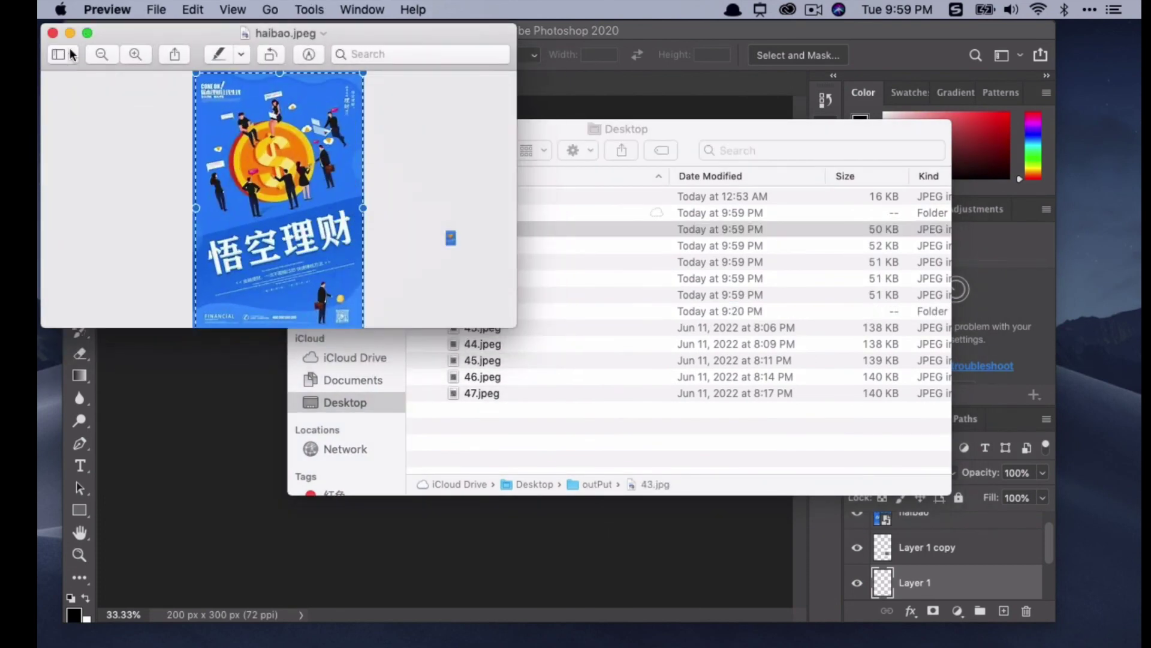
Close haibao.jpeg, inspect 44.jpg, 45.jpg, 46.jpg and 47.jpg from the outPut folder one by one in Preview, and close the Finder window
left_click(52, 32)
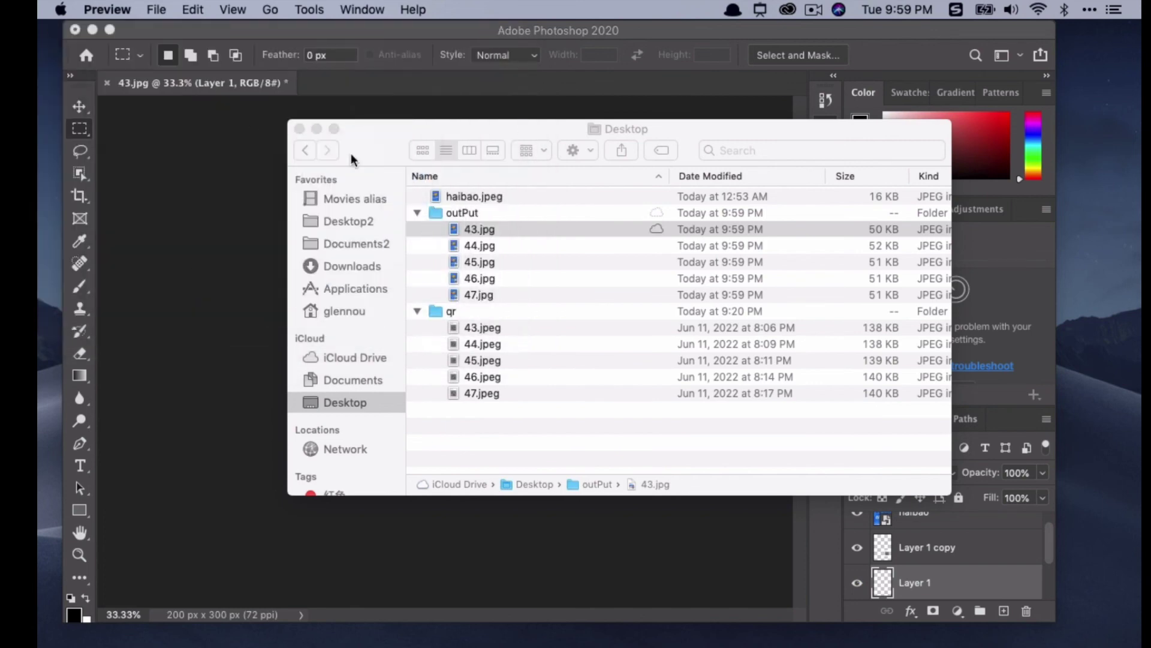
double_click(468, 247)
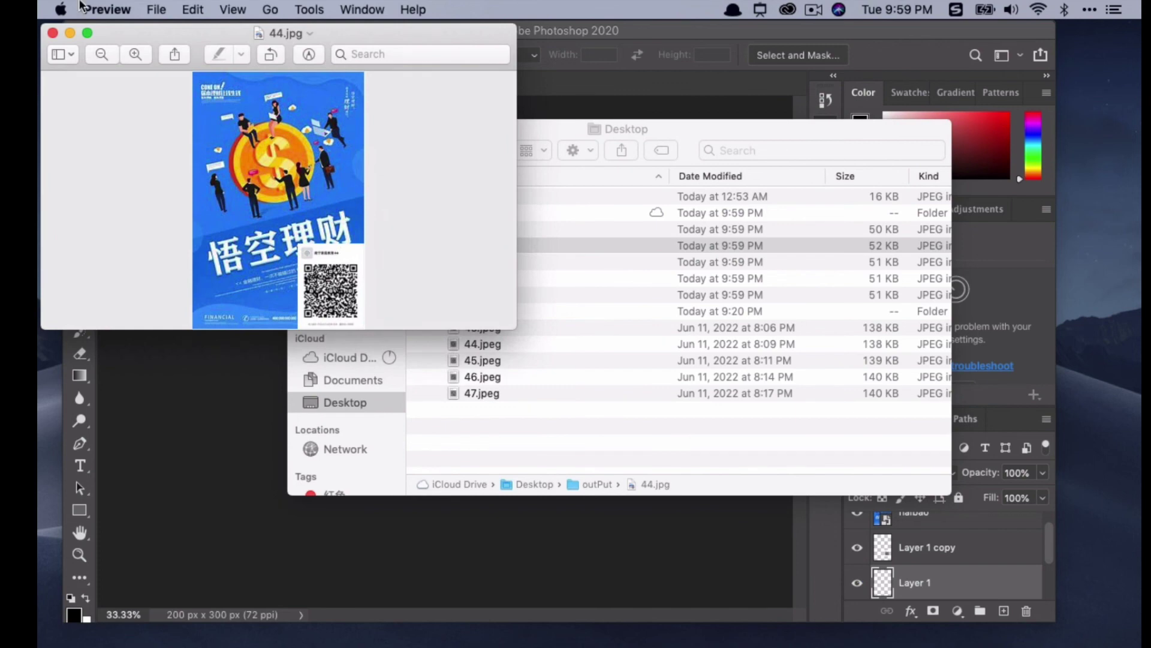
left_click(53, 32)
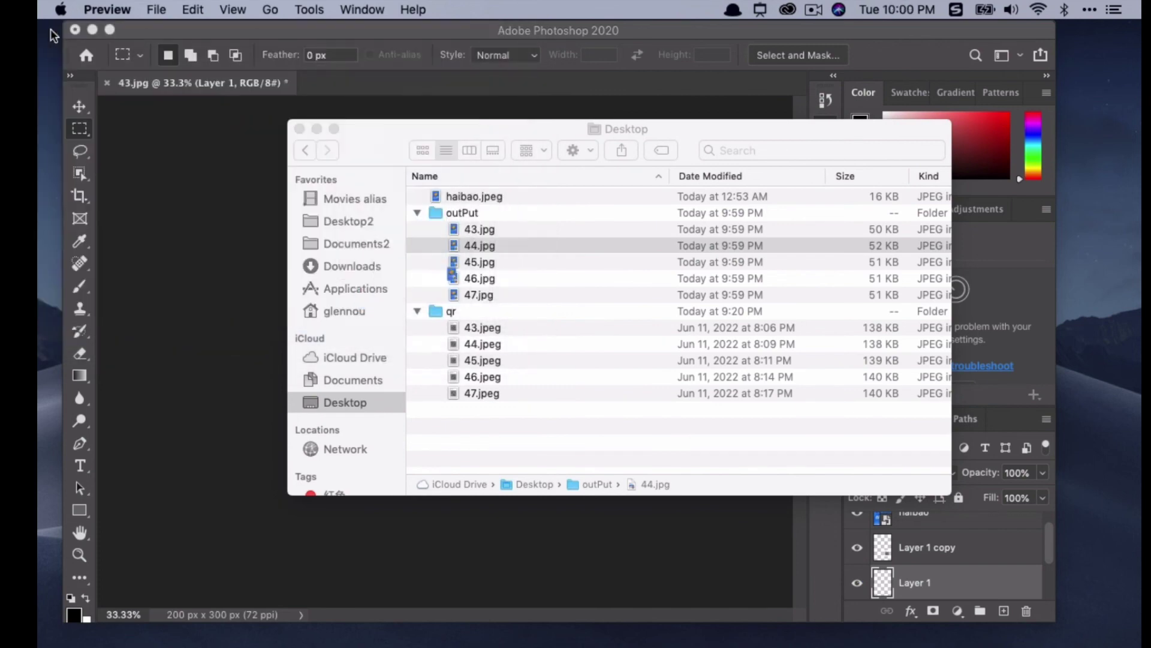
double_click(477, 260)
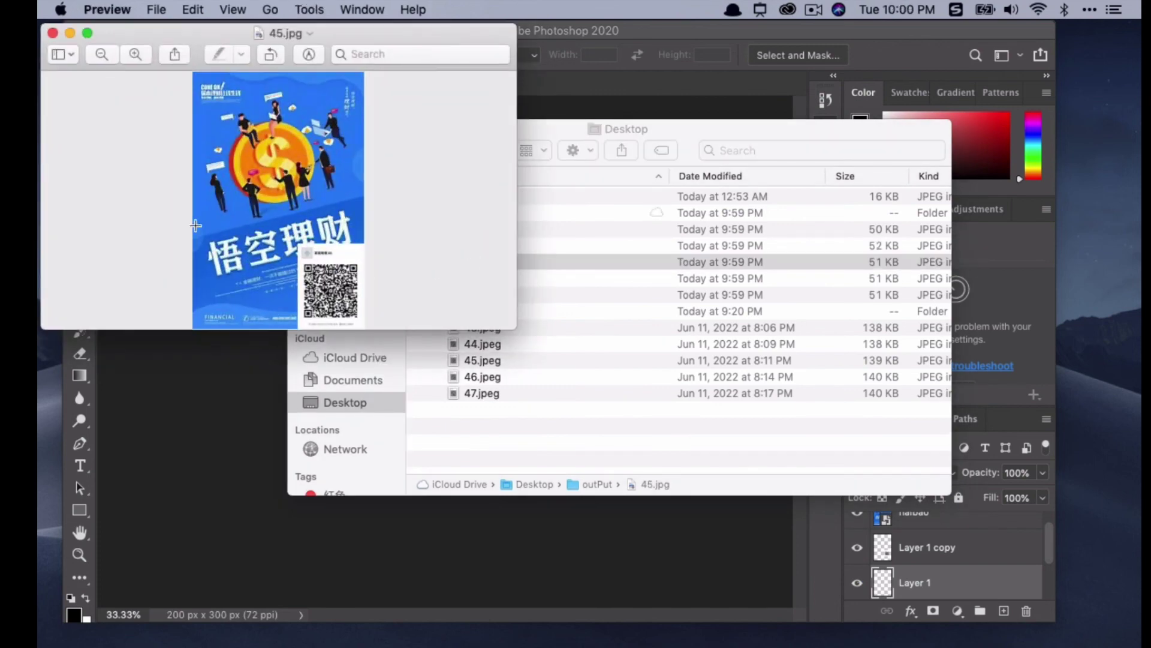
left_click(53, 31)
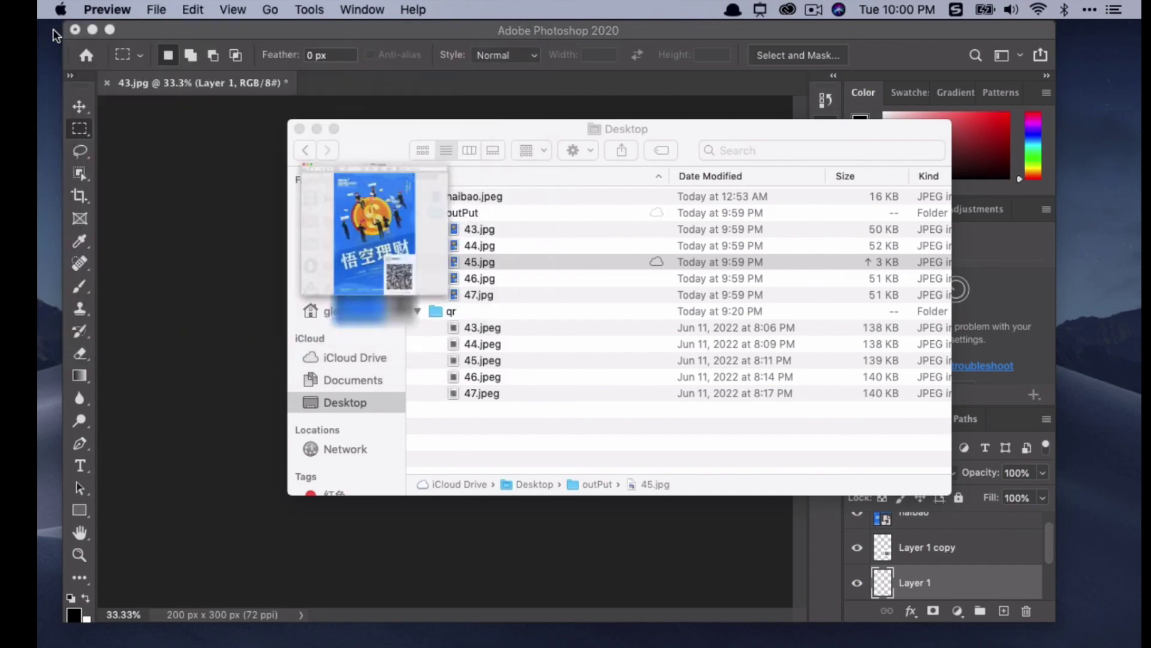
double_click(485, 279)
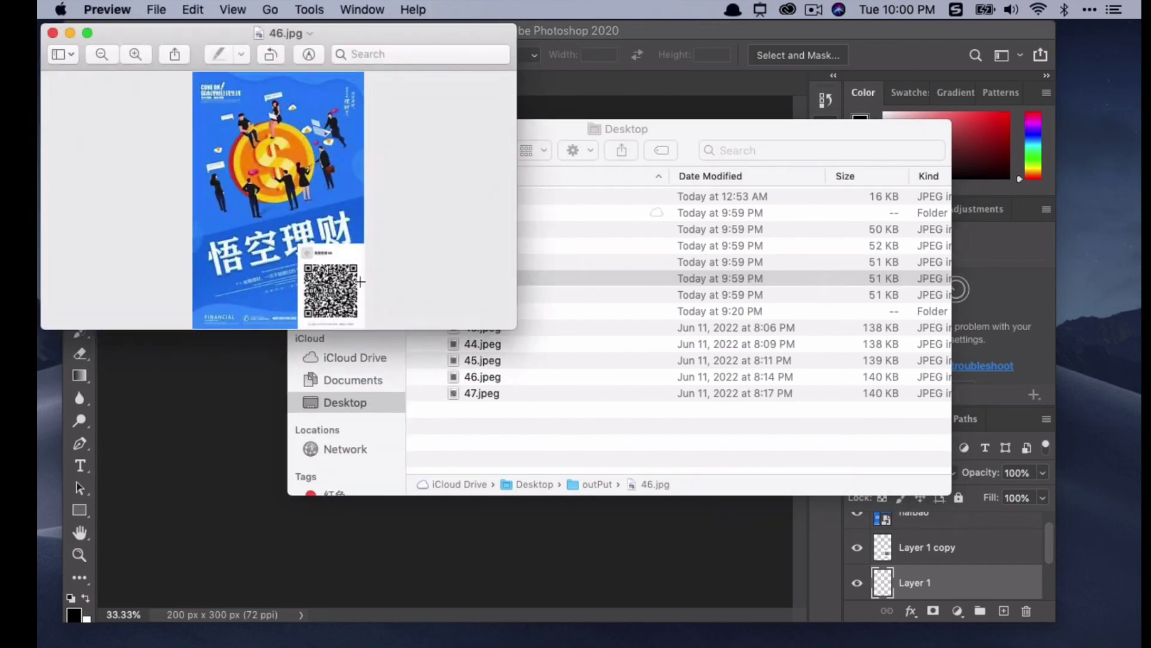
left_click(51, 31)
left_click(485, 295)
double_click(485, 295)
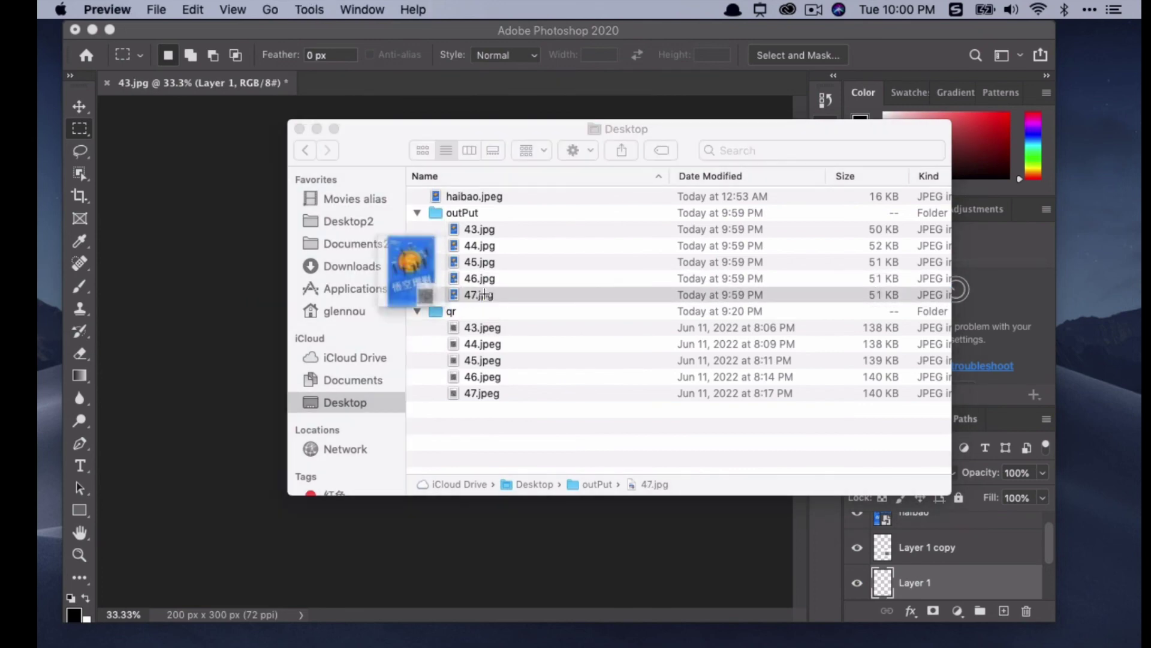
left_click(52, 33)
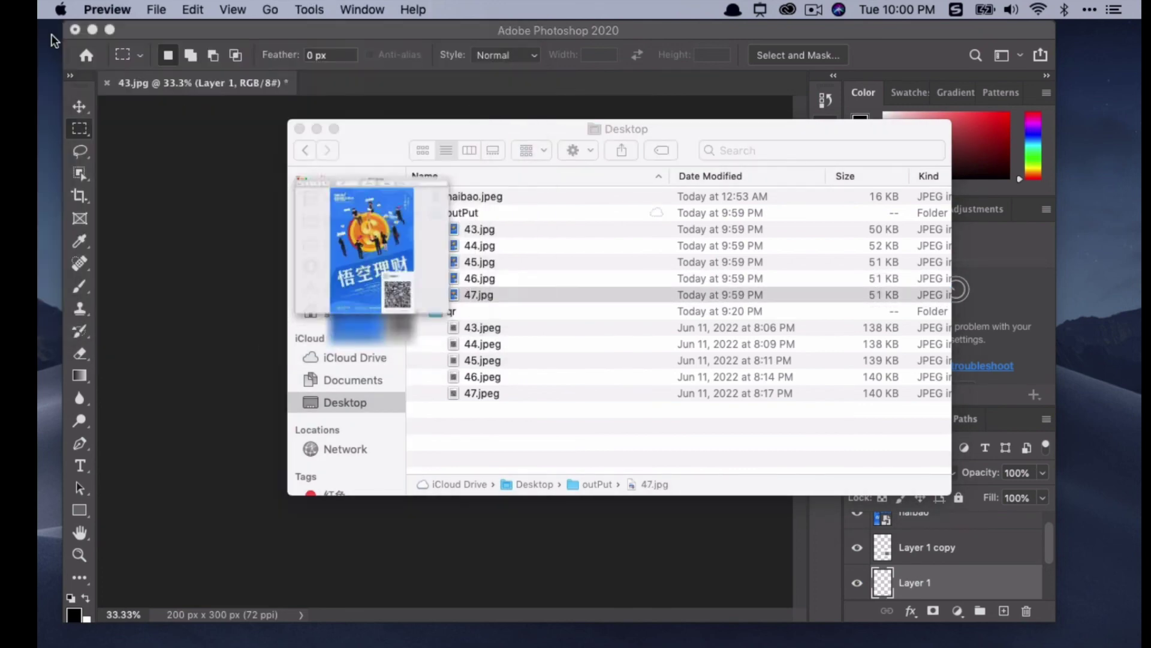
scroll(457, 270, "down", 1)
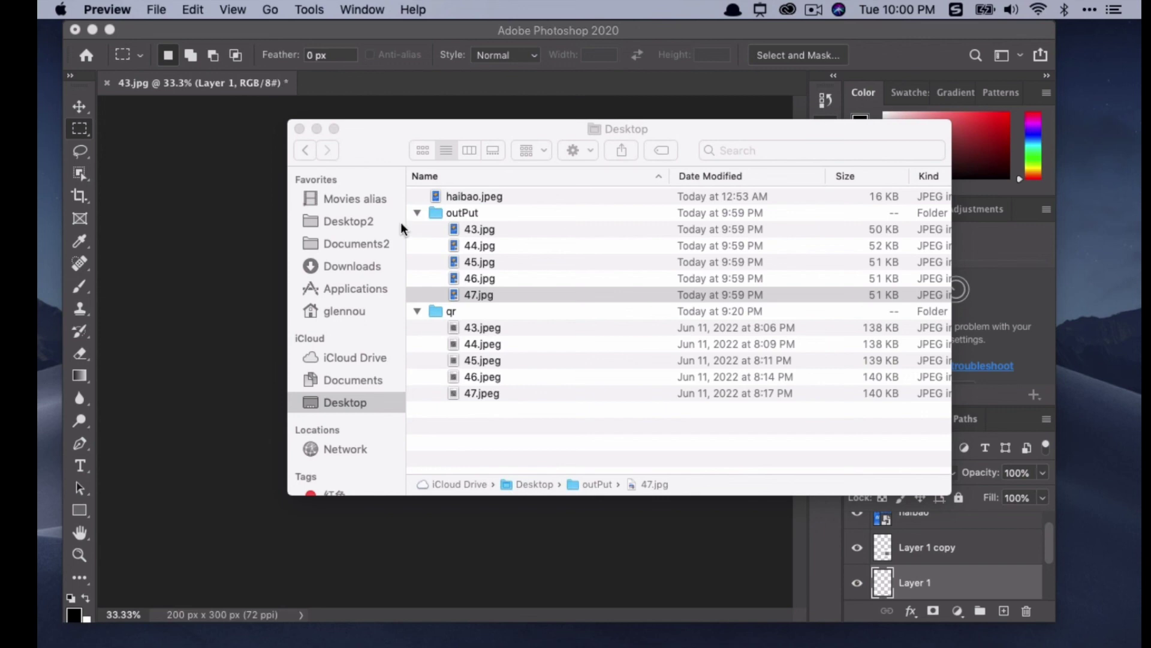
left_click(298, 127)
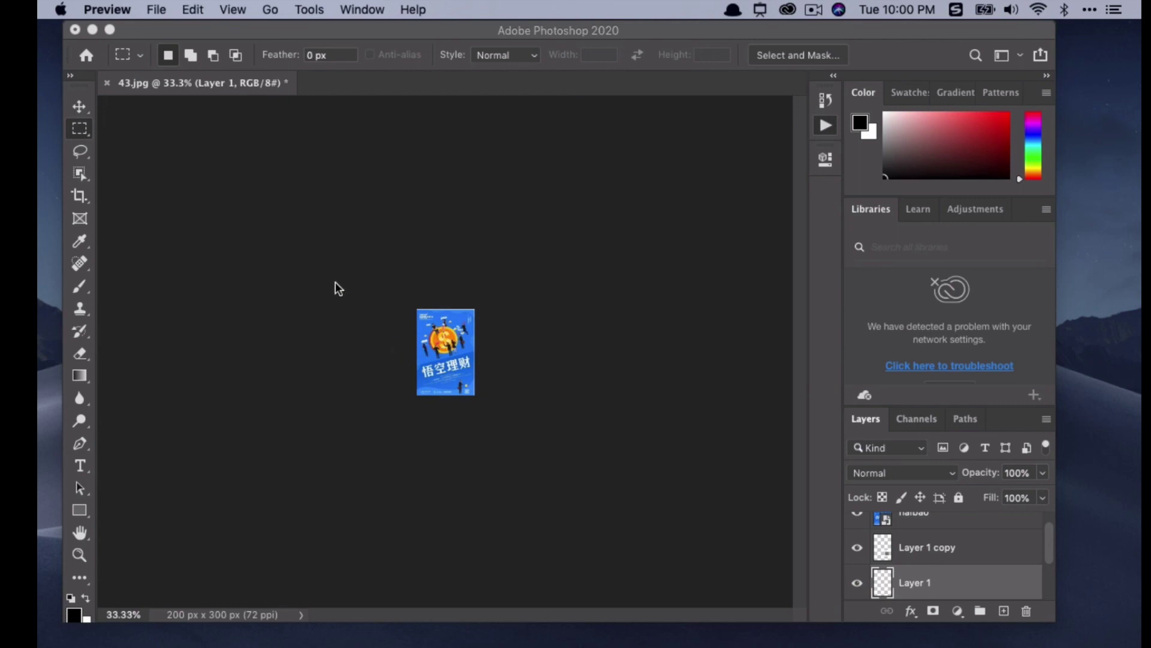
left_click(813, 10)
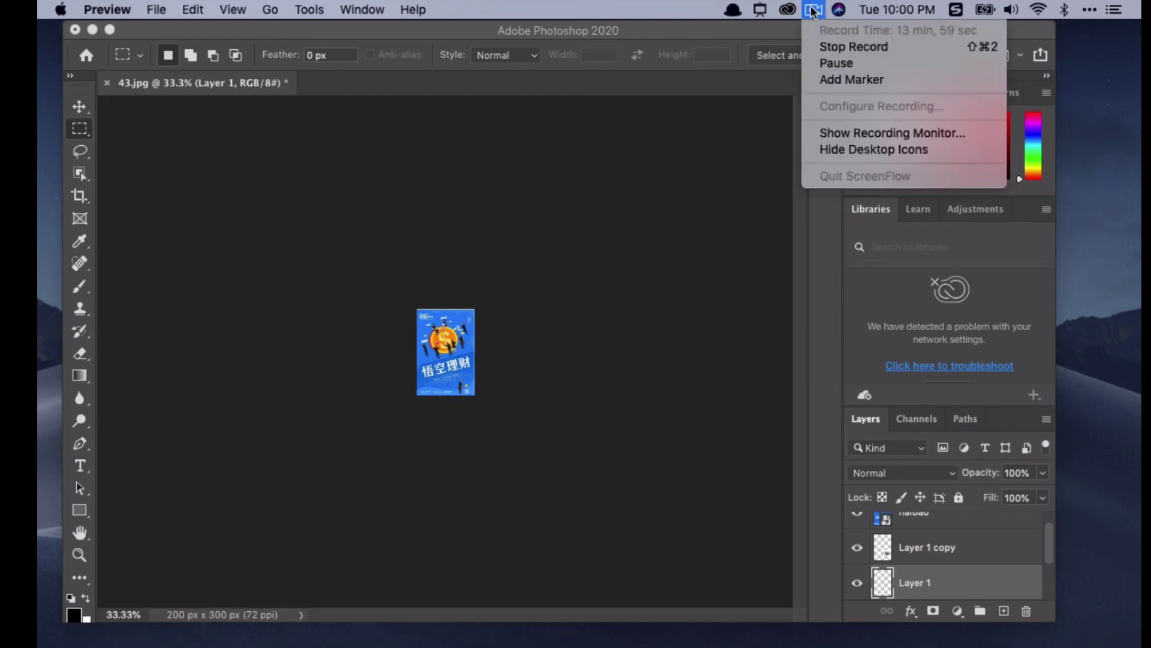